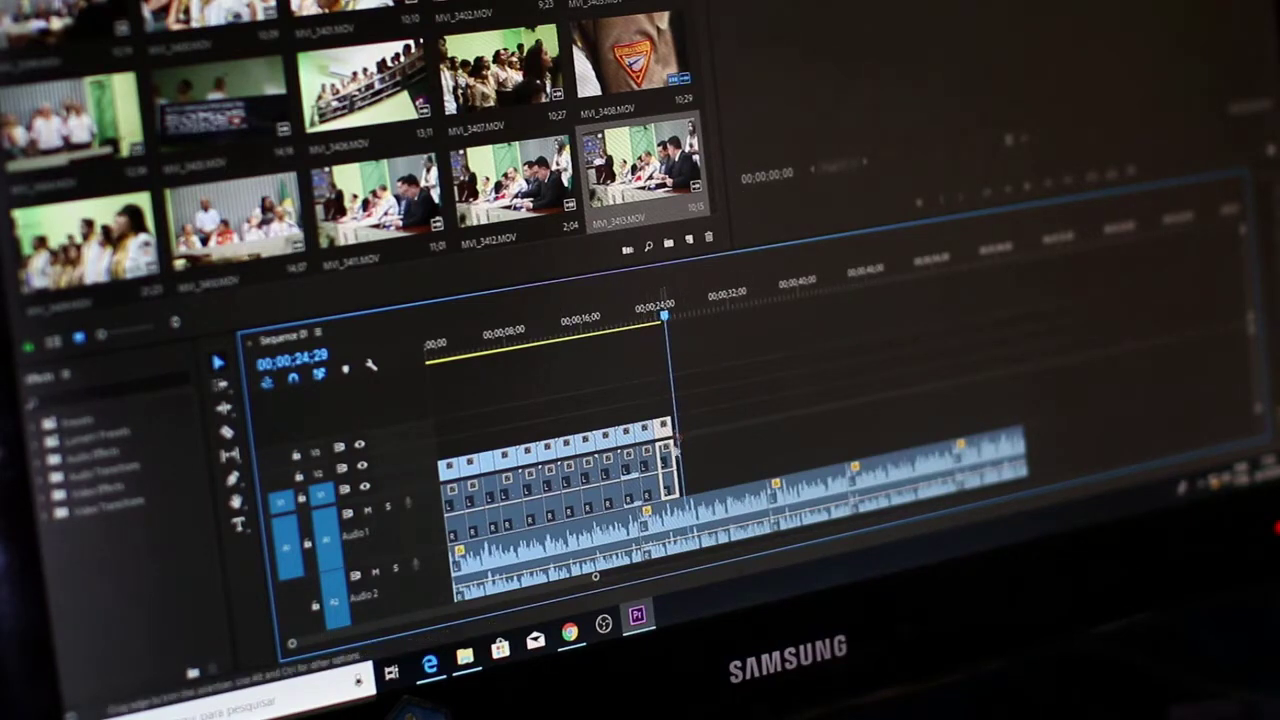
pyautogui.moveTo(665, 460); pyautogui.dragTo(655, 458)
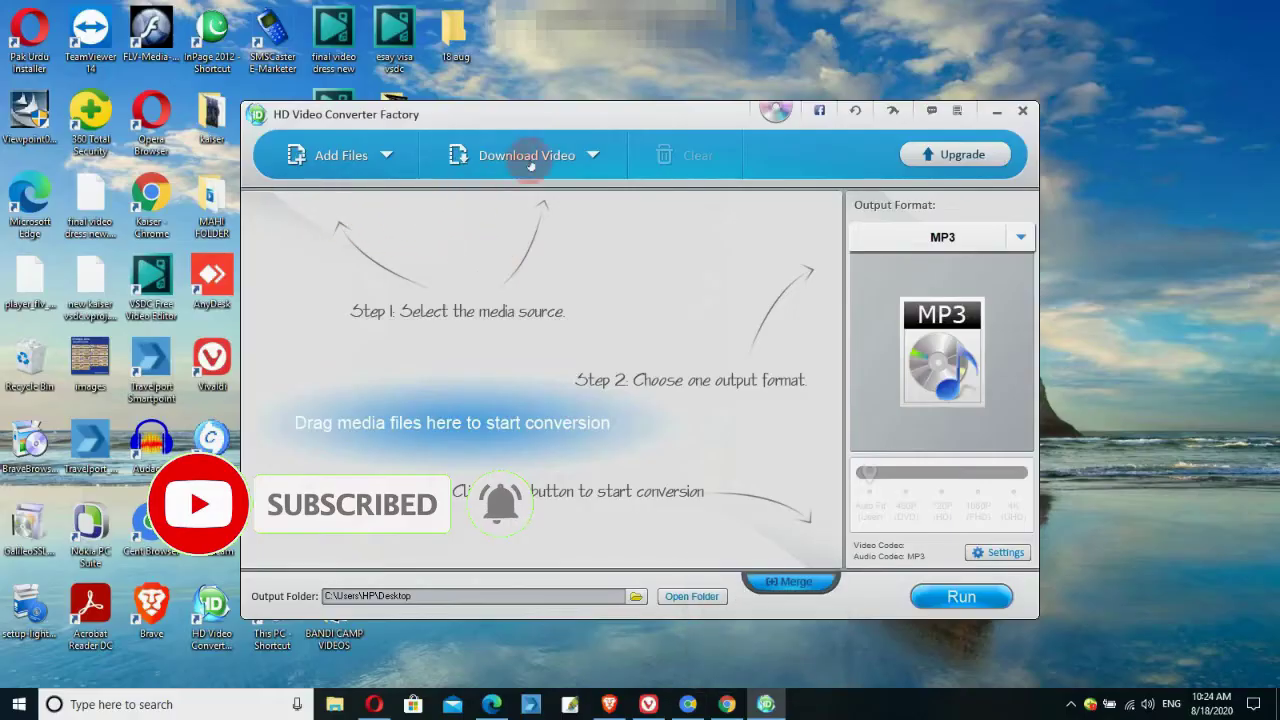
pyautogui.moveTo(562, 114); pyautogui.dragTo(466, 125)
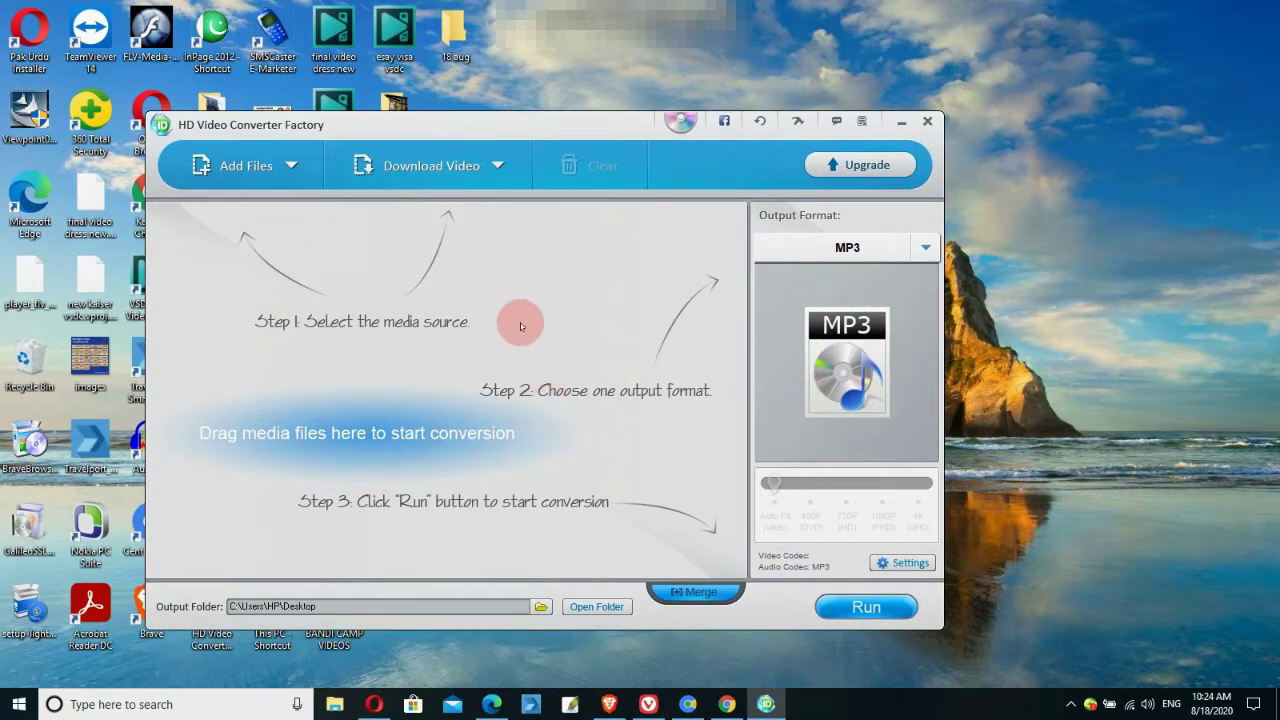
# Minimize the converter, switch to Chrome and search Google for "hd converter"
pyautogui.click(900, 122)
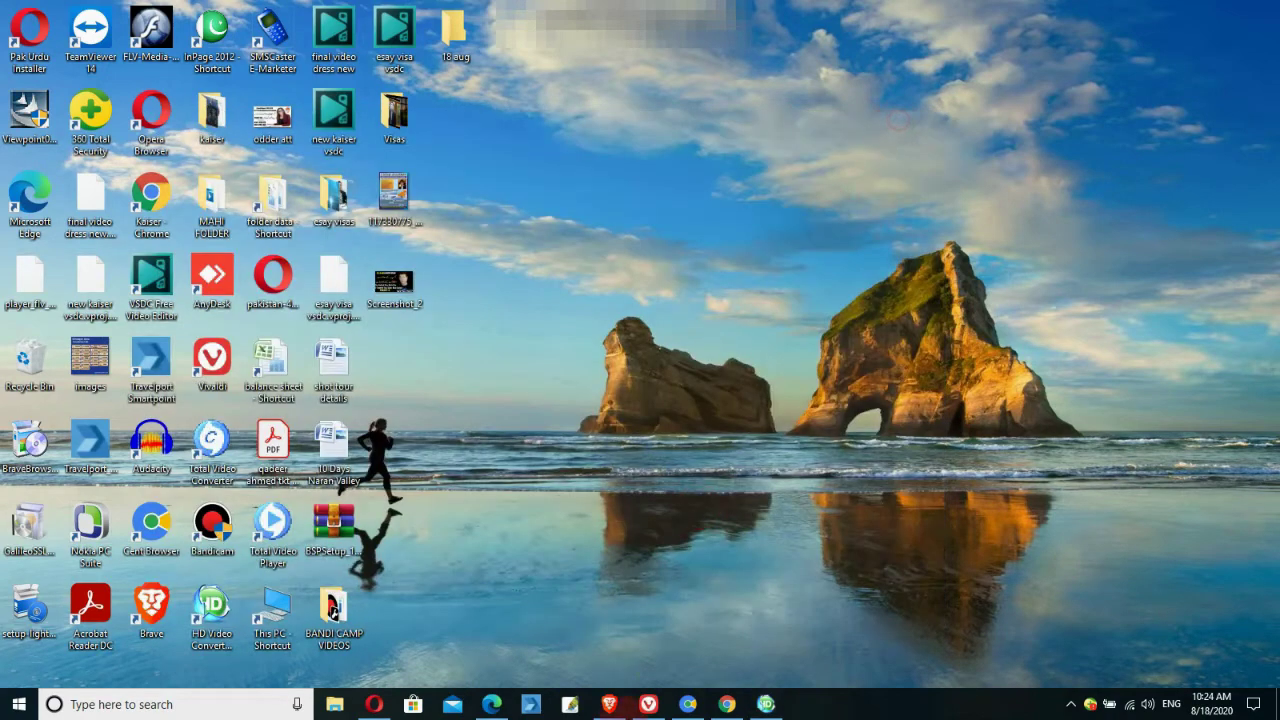
pyautogui.click(726, 704)
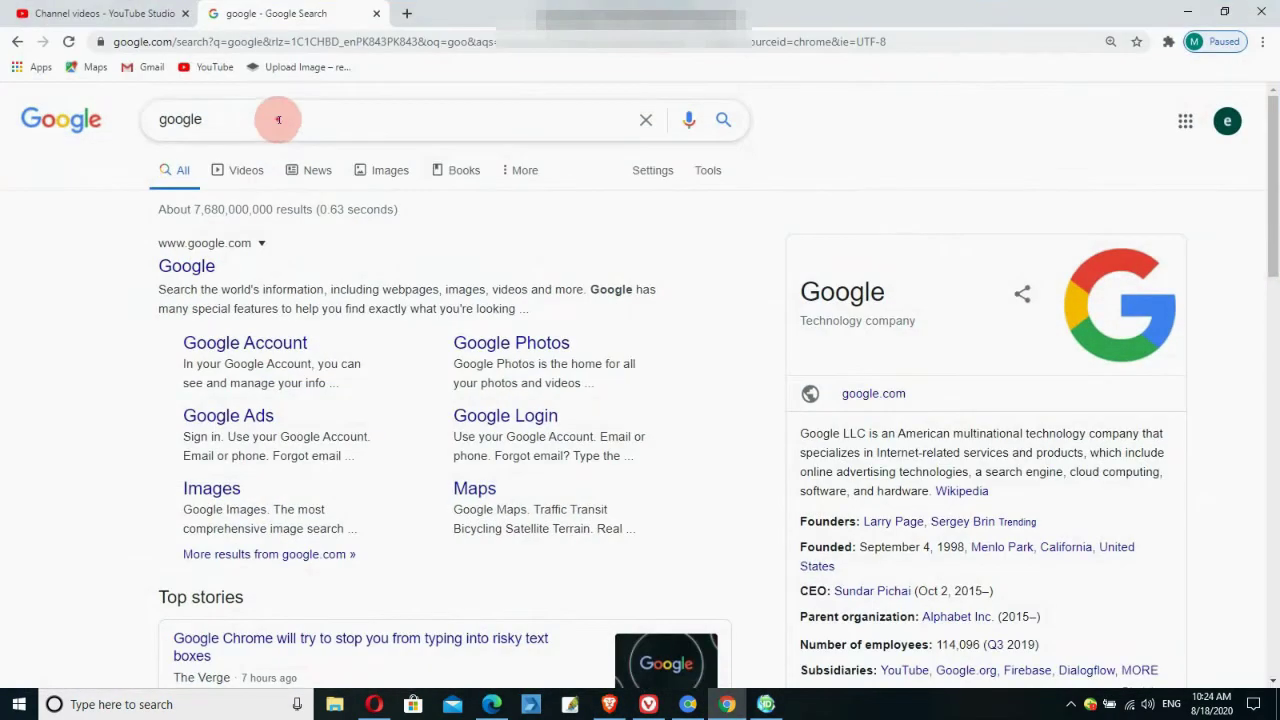
pyautogui.doubleClick(278, 119)
pyautogui.write('hd')
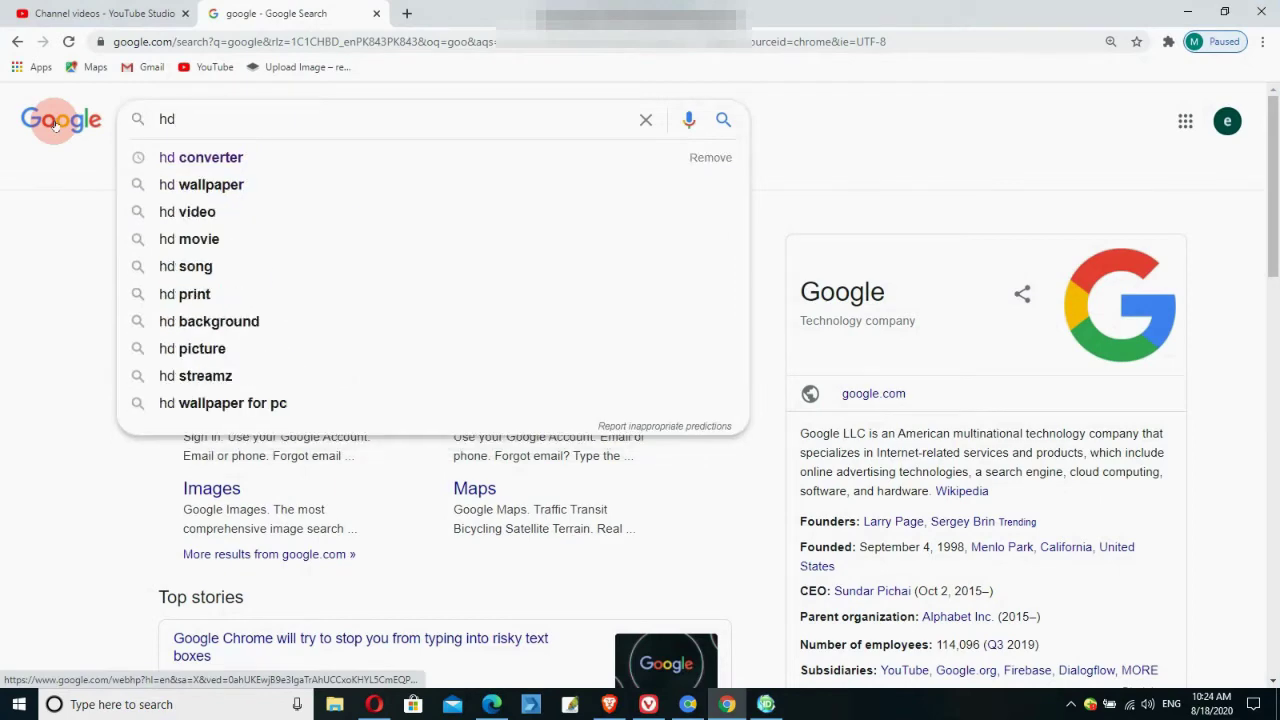
pyautogui.click(145, 155)
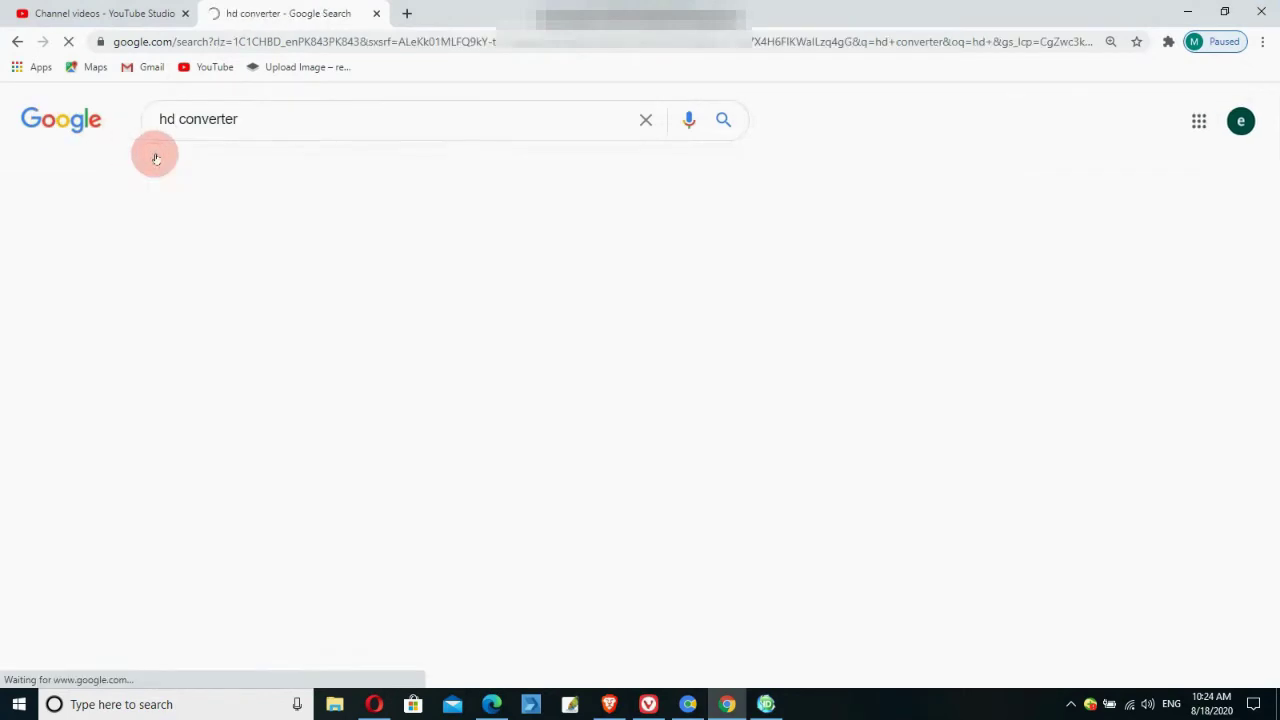
# Open the CNET download page for HD Video Converter Factory from the search results
pyautogui.hotkey('ctrl', '+')
pyautogui.hotkey('ctrl', '+')
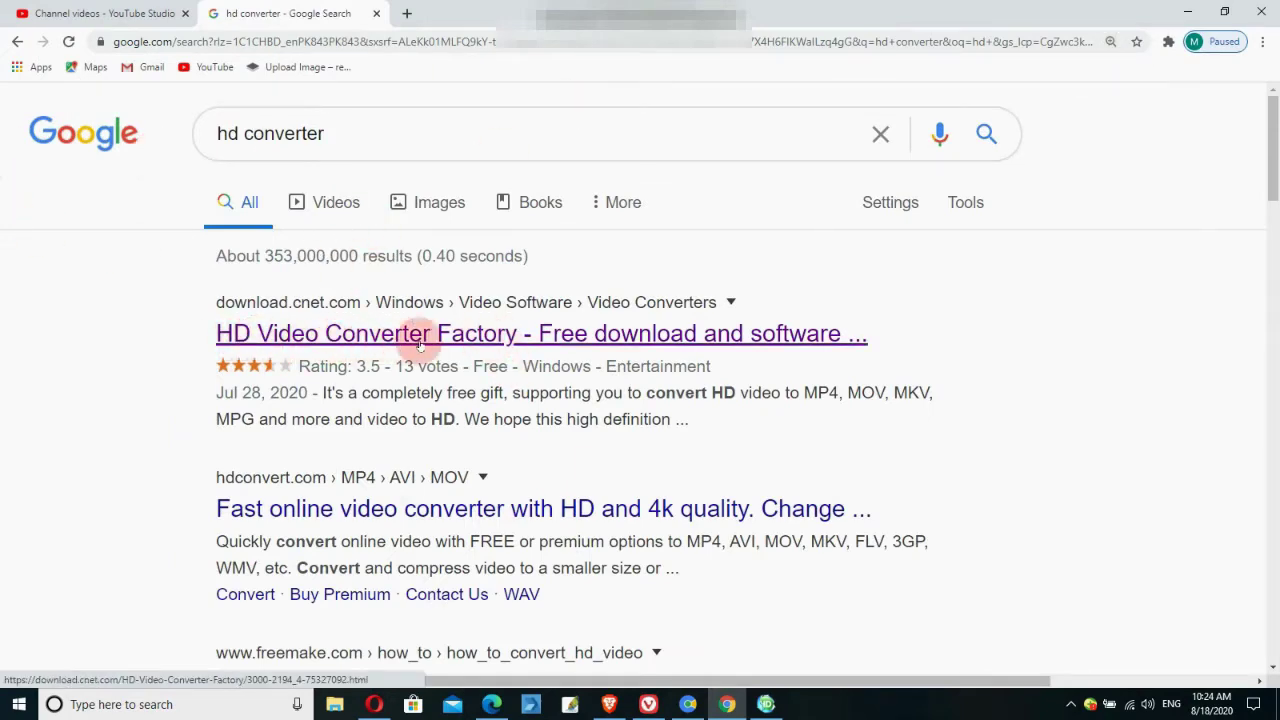
pyautogui.click(465, 339)
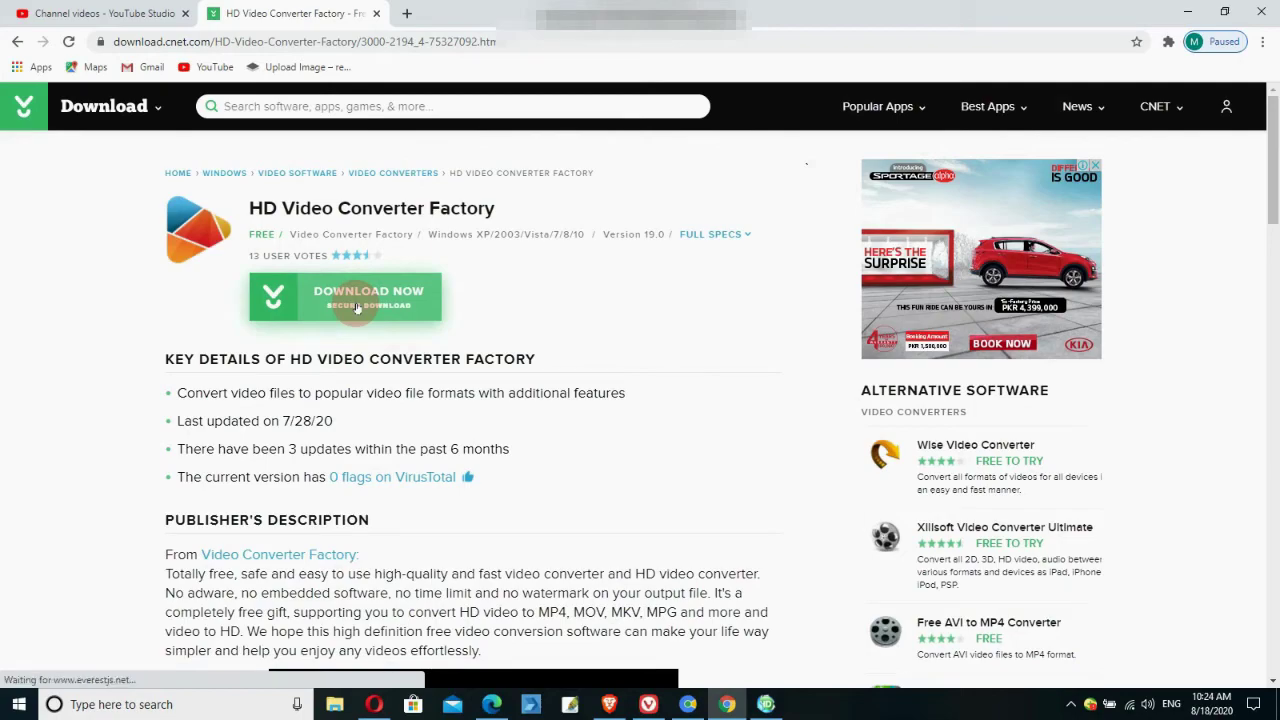
# Minimize the browser, bring up Audacity and dismiss its welcome dialog
pyautogui.click(1187, 12)
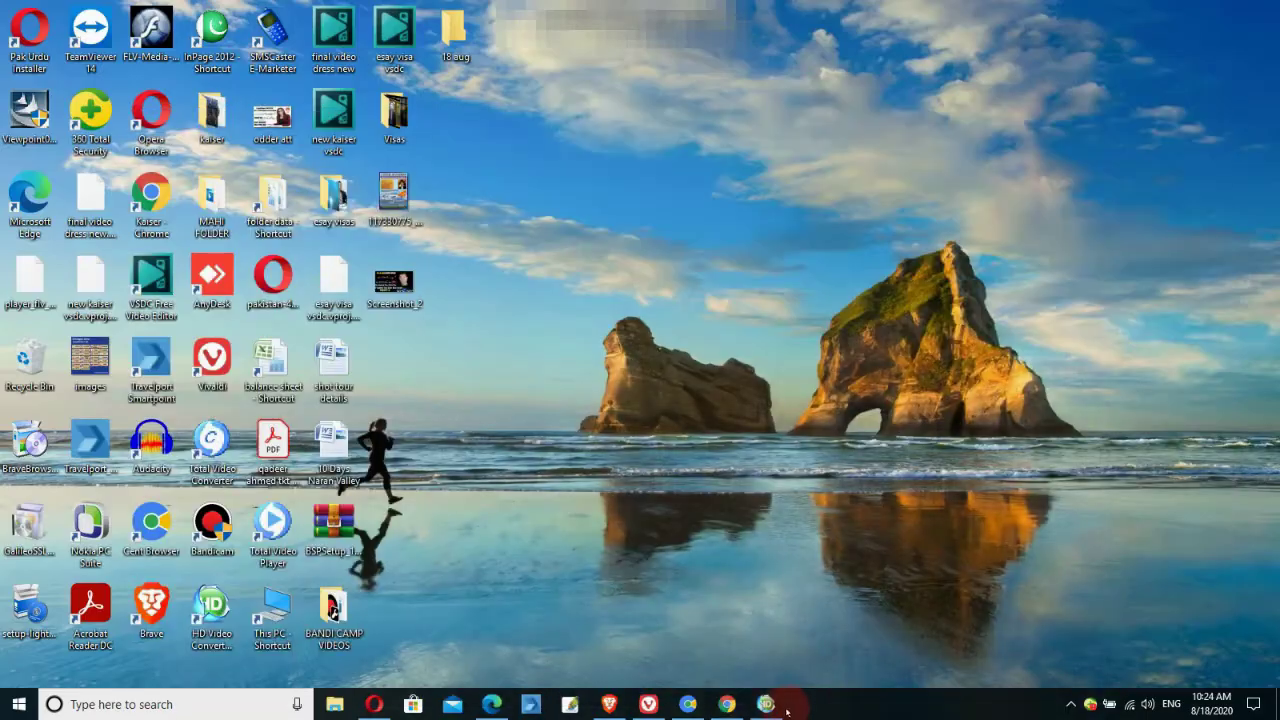
pyautogui.click(766, 704)
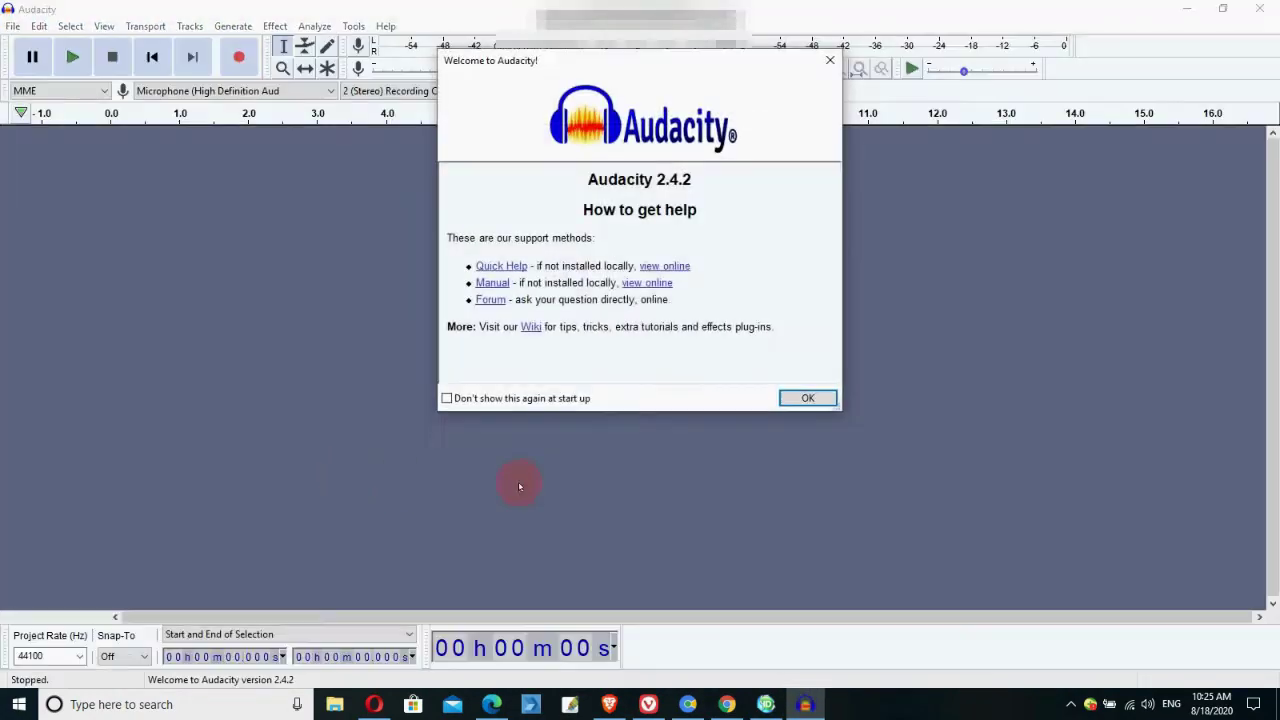
pyautogui.click(829, 57)
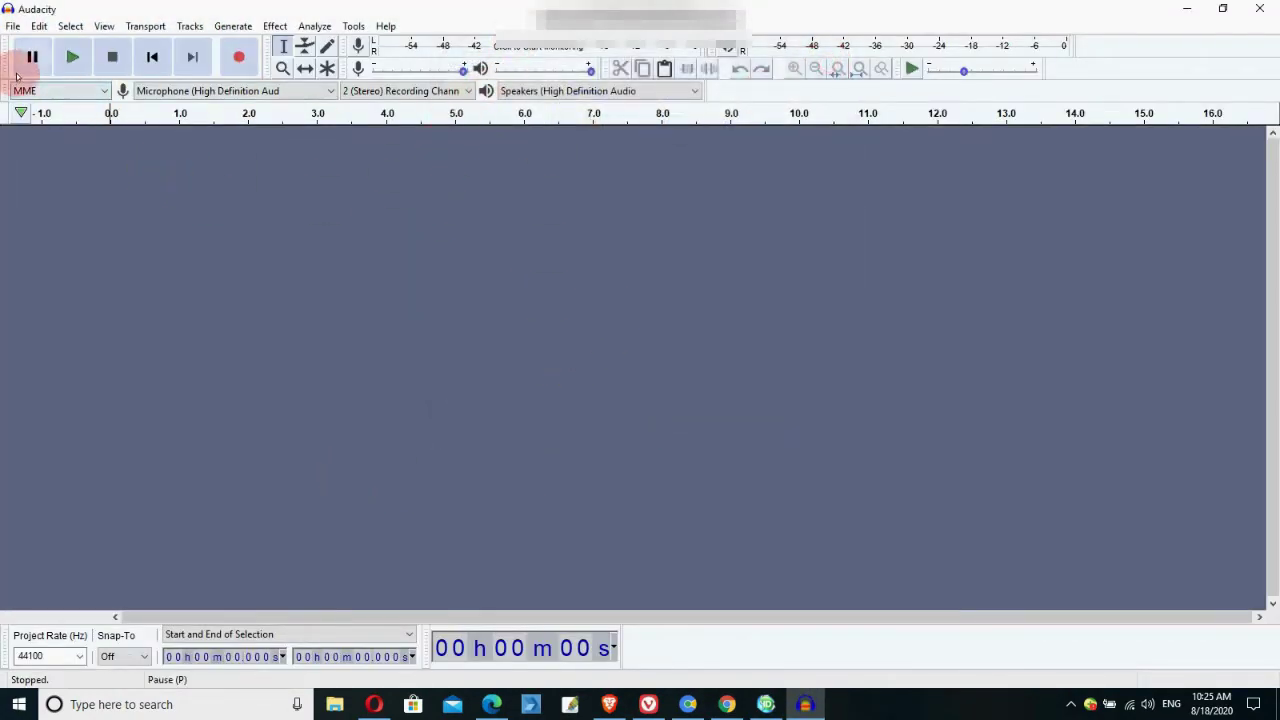
# Minimize Audacity, search Google in Chrome for "audacity download" and open the official Audacity download result
pyautogui.click(1189, 7)
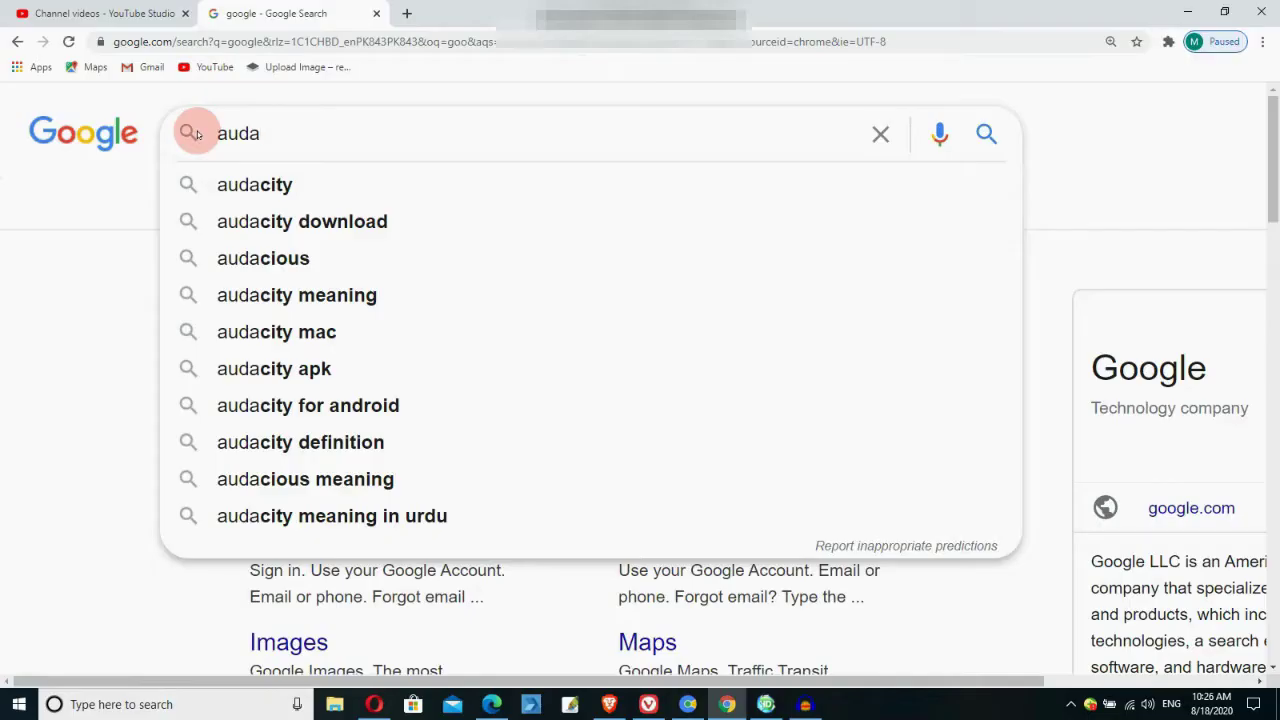
pyautogui.click(295, 215)
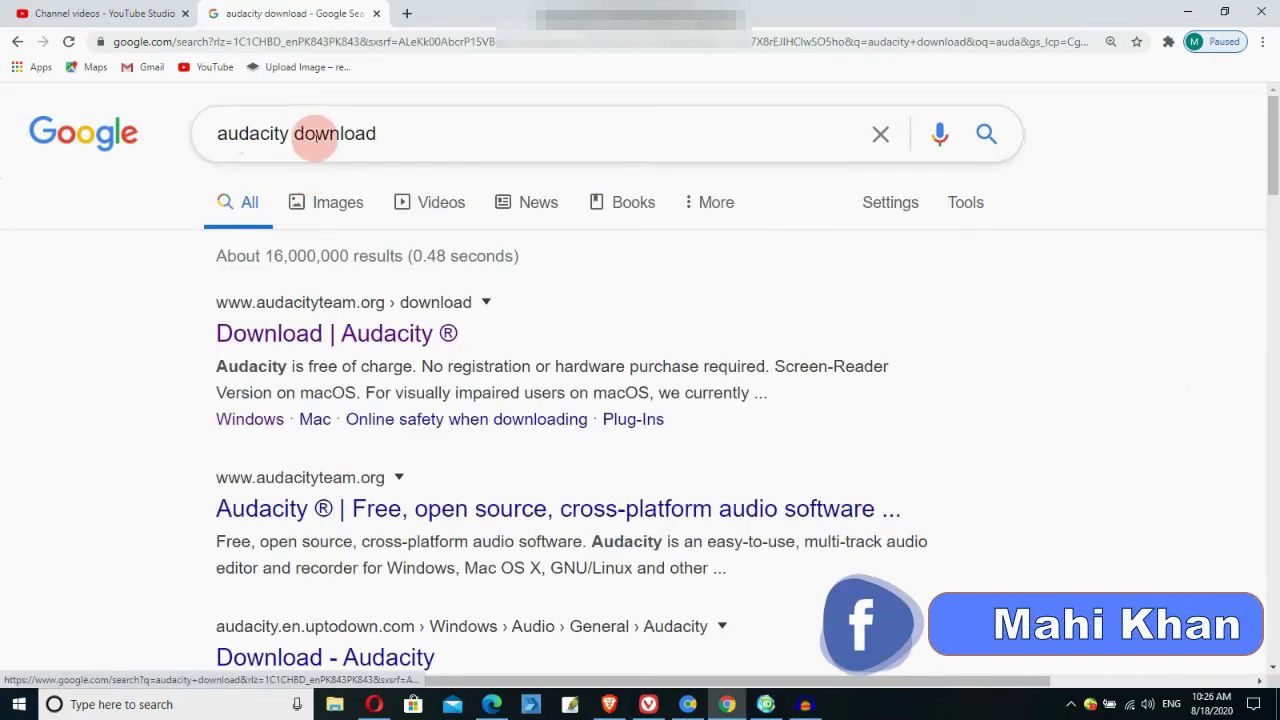
pyautogui.click(315, 340)
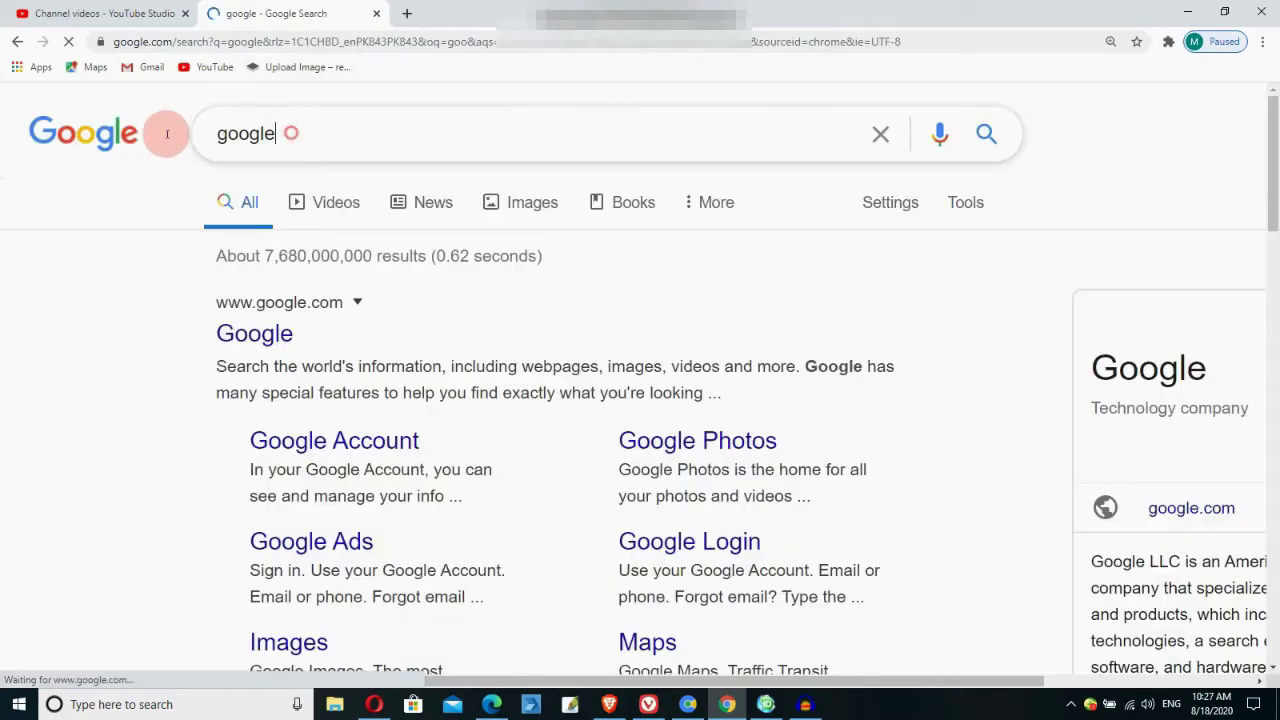
# Search Google for "vsdc free video editor" and open the videosoftdev.com website
pyautogui.write('vsdc')
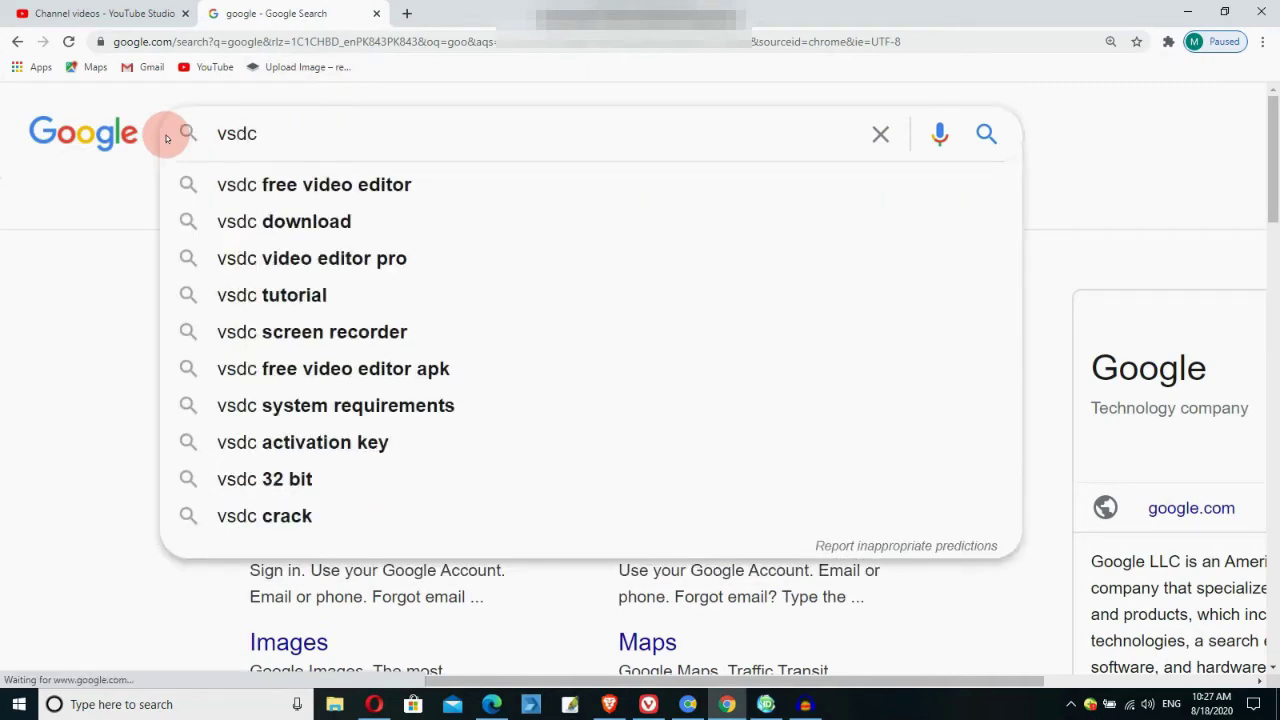
pyautogui.click(337, 184)
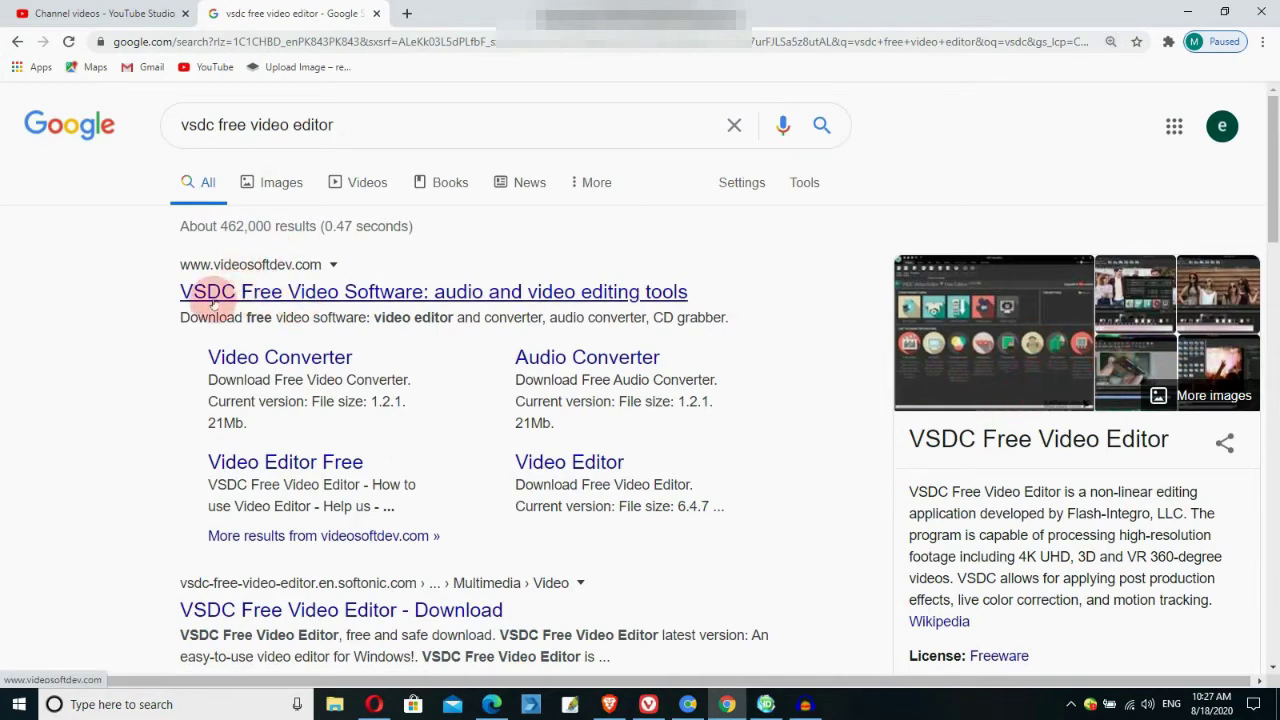
pyautogui.click(327, 296)
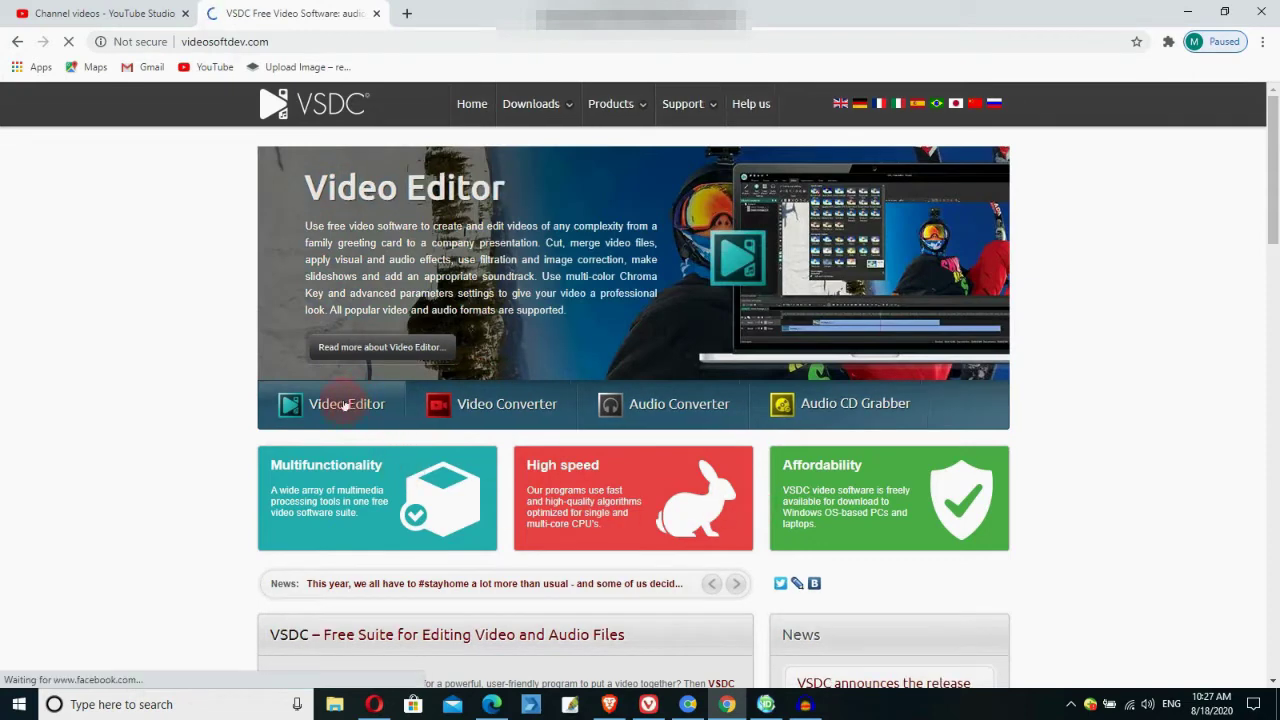
# Open the VSDC website's Video Editor download page and enlarge it for reading
pyautogui.moveTo(563, 113)
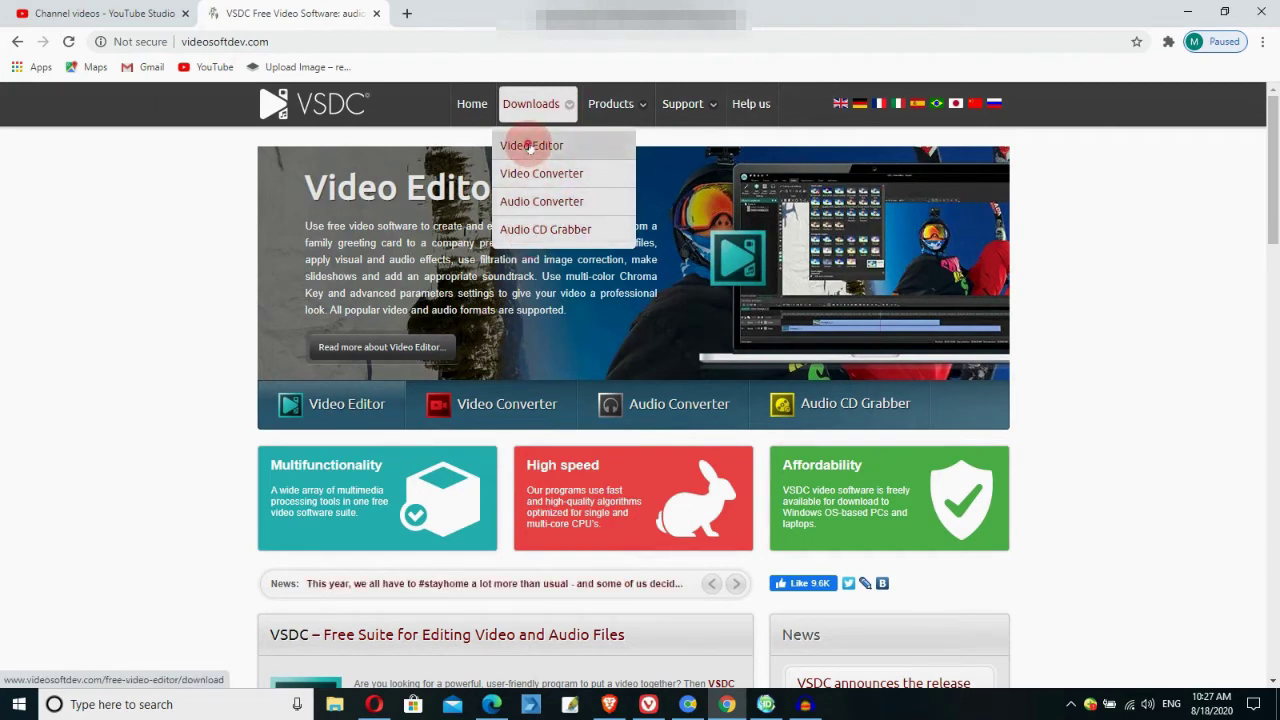
pyautogui.click(530, 146)
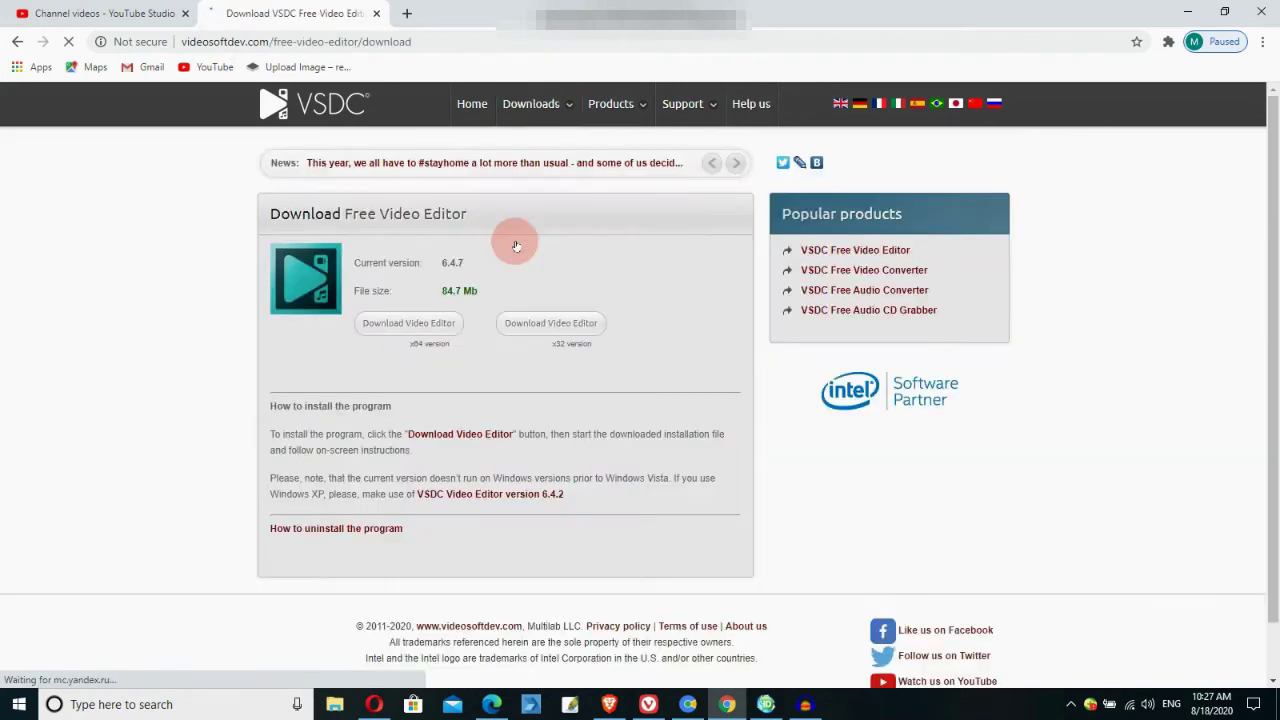
pyautogui.hotkey('ctrl', '+')
pyautogui.hotkey('ctrl', '+')
pyautogui.hotkey('ctrl', '+')
pyautogui.moveTo(478, 118)
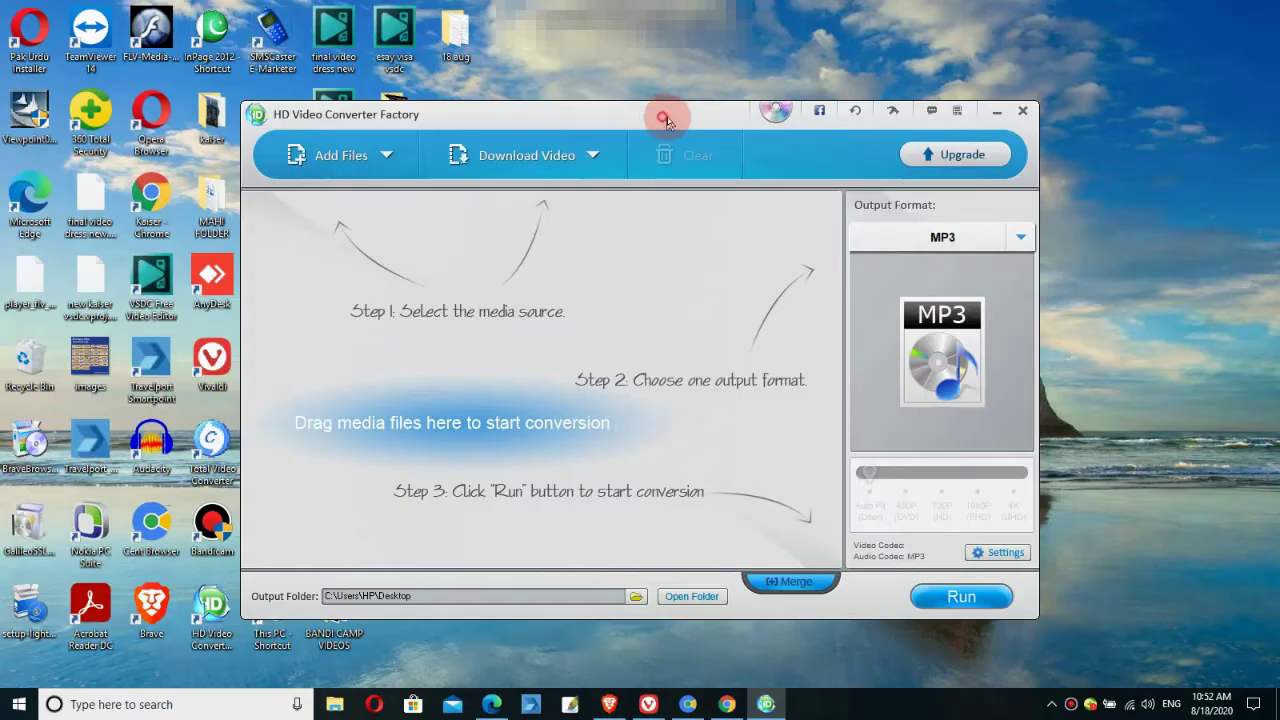
# Add the desktop recording REC20200818104658.mp3 to HD Video Converter Factory, convert it to MP3 and close the completion dialog
pyautogui.moveTo(663, 117); pyautogui.dragTo(843, 159)
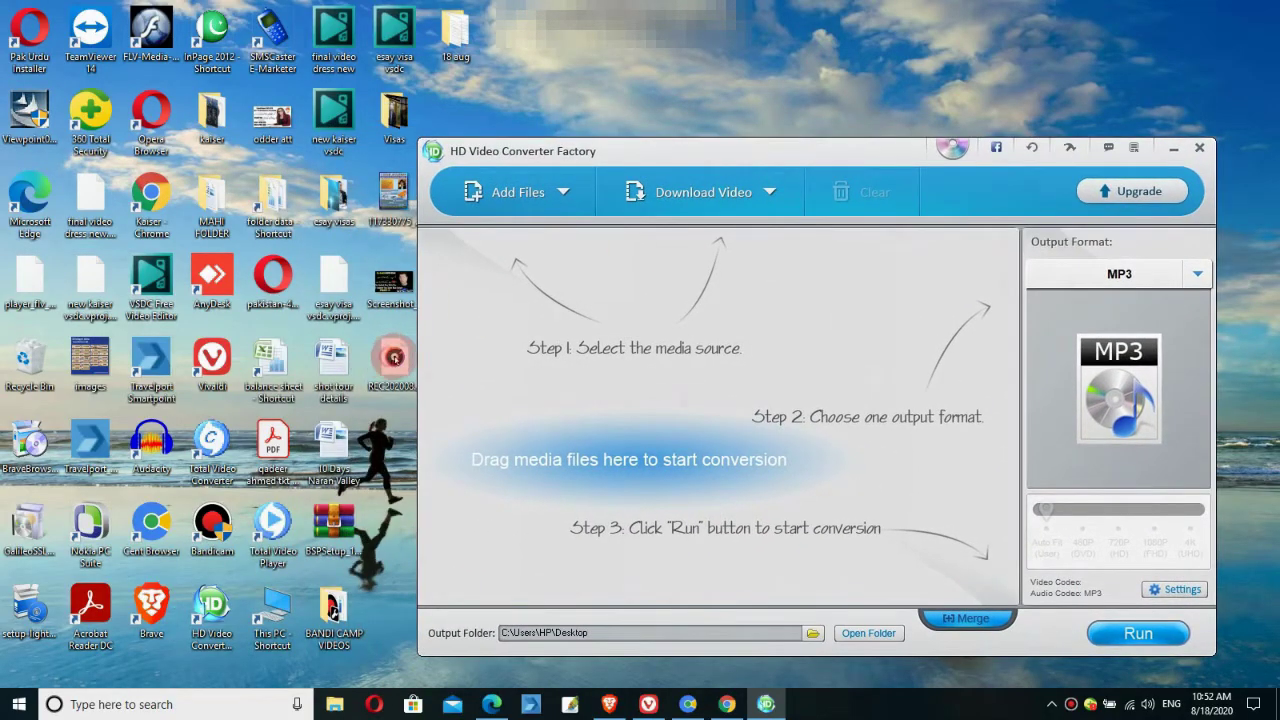
pyautogui.moveTo(394, 357); pyautogui.dragTo(636, 345)
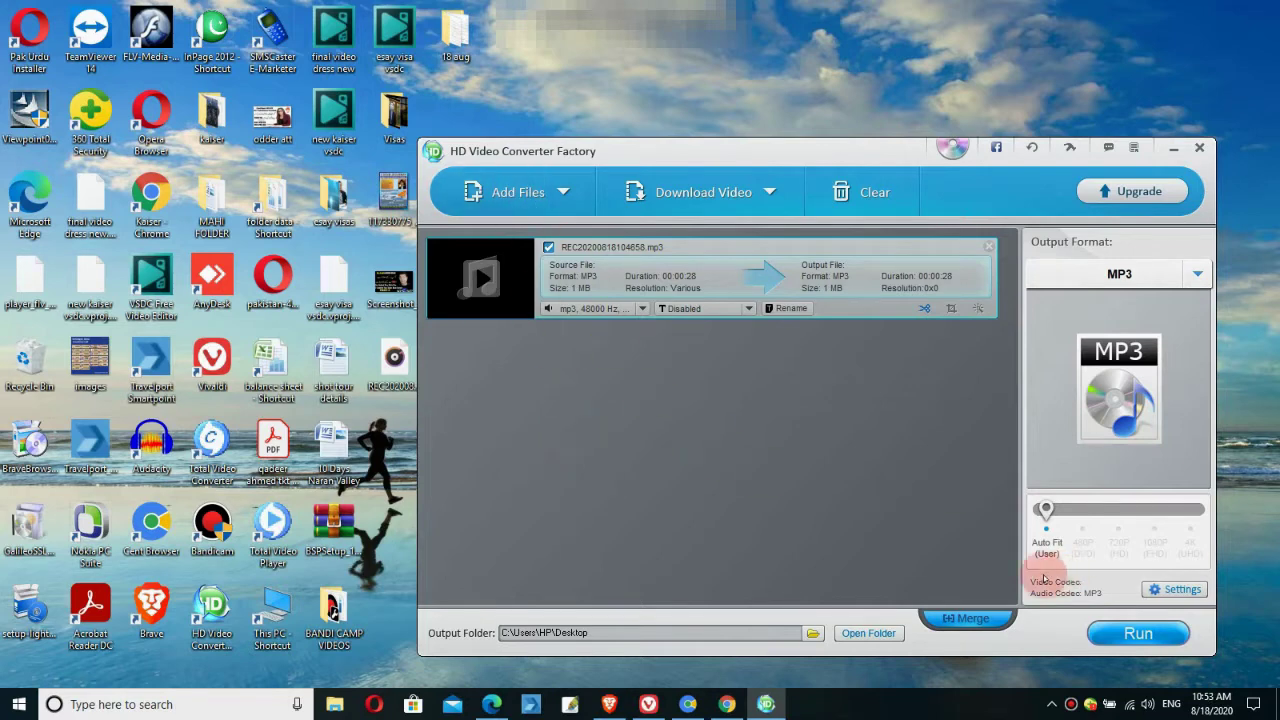
pyautogui.click(1138, 633)
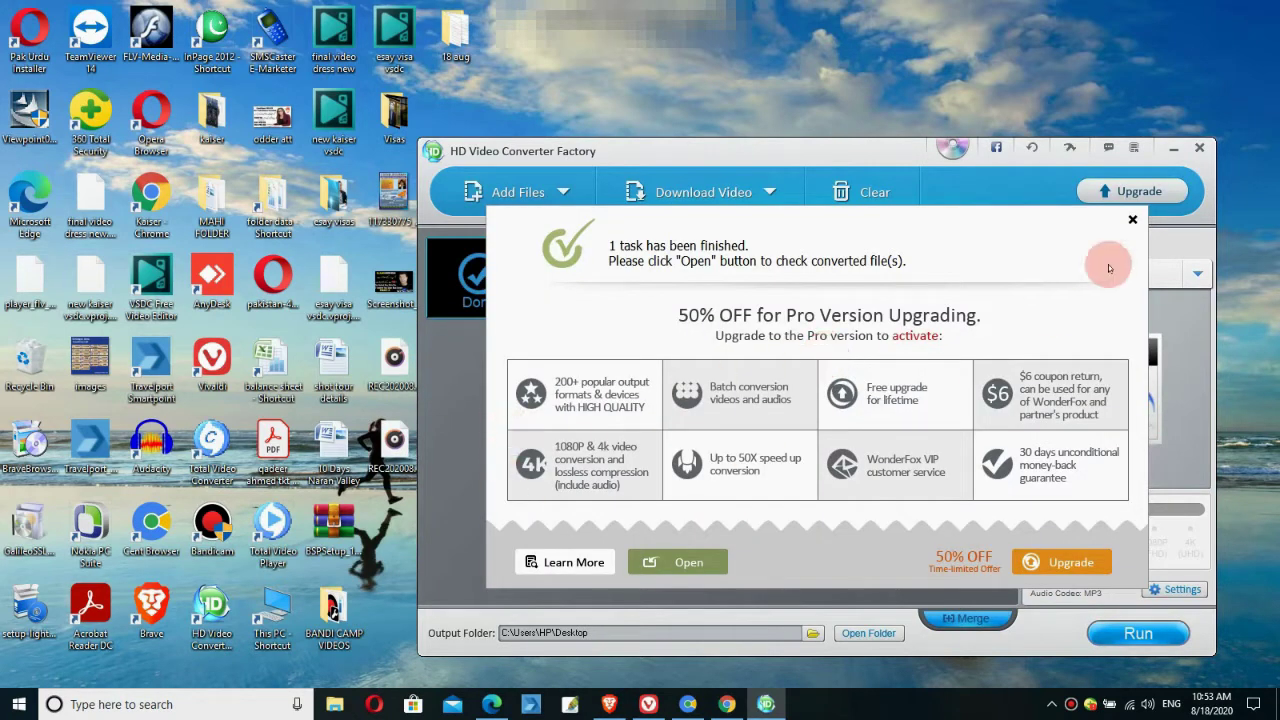
pyautogui.click(1133, 220)
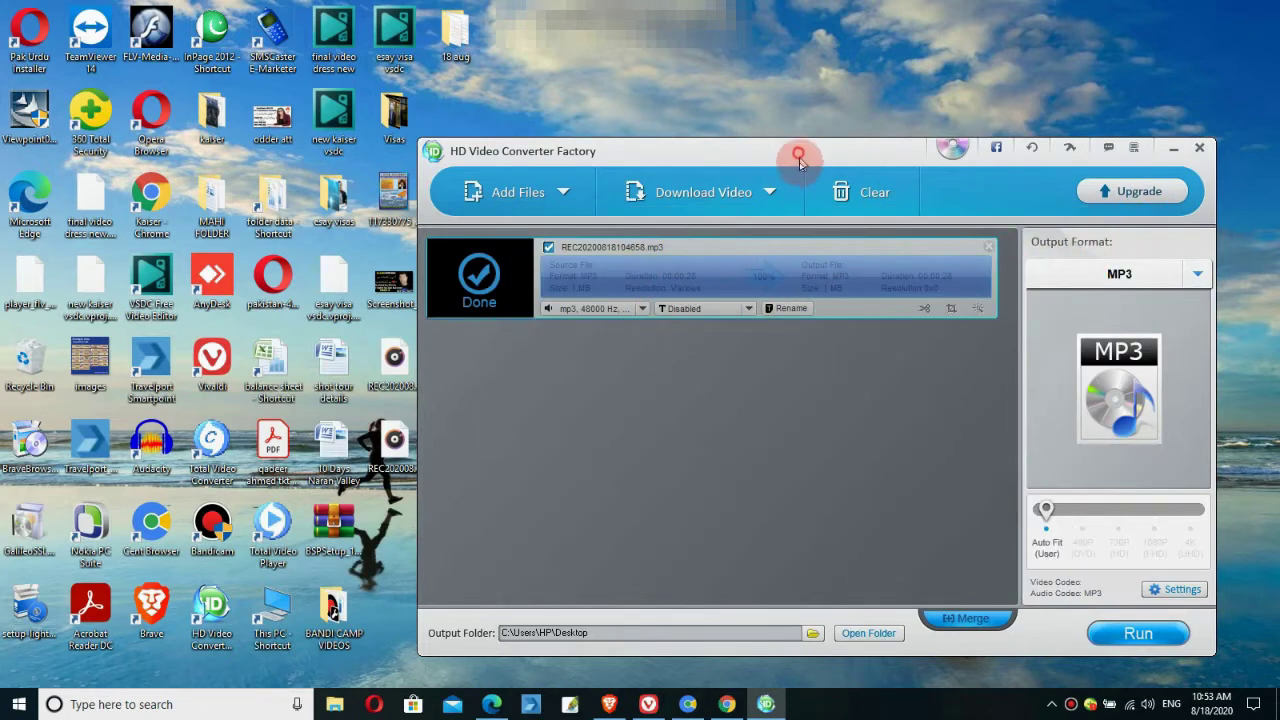
# Minimize the converter, launch Audacity from the desktop and dismiss its welcome dialog
pyautogui.moveTo(799, 163); pyautogui.dragTo(818, 293)
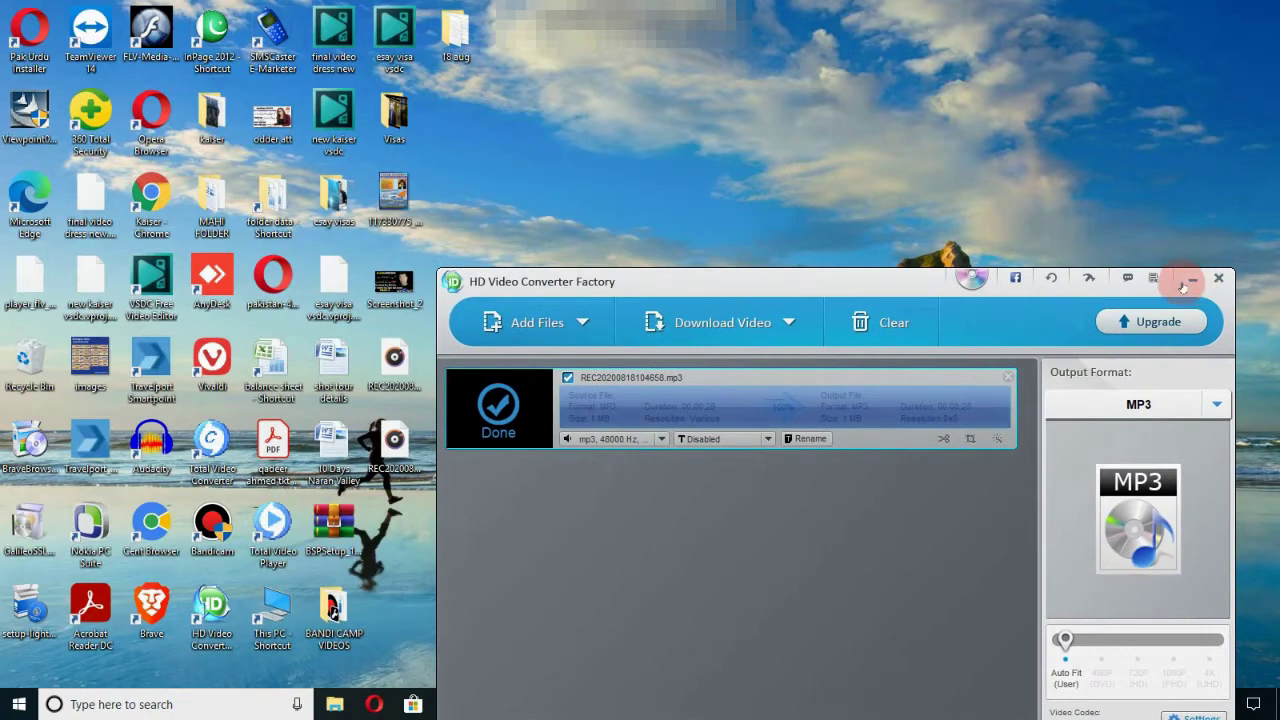
pyautogui.click(1185, 283)
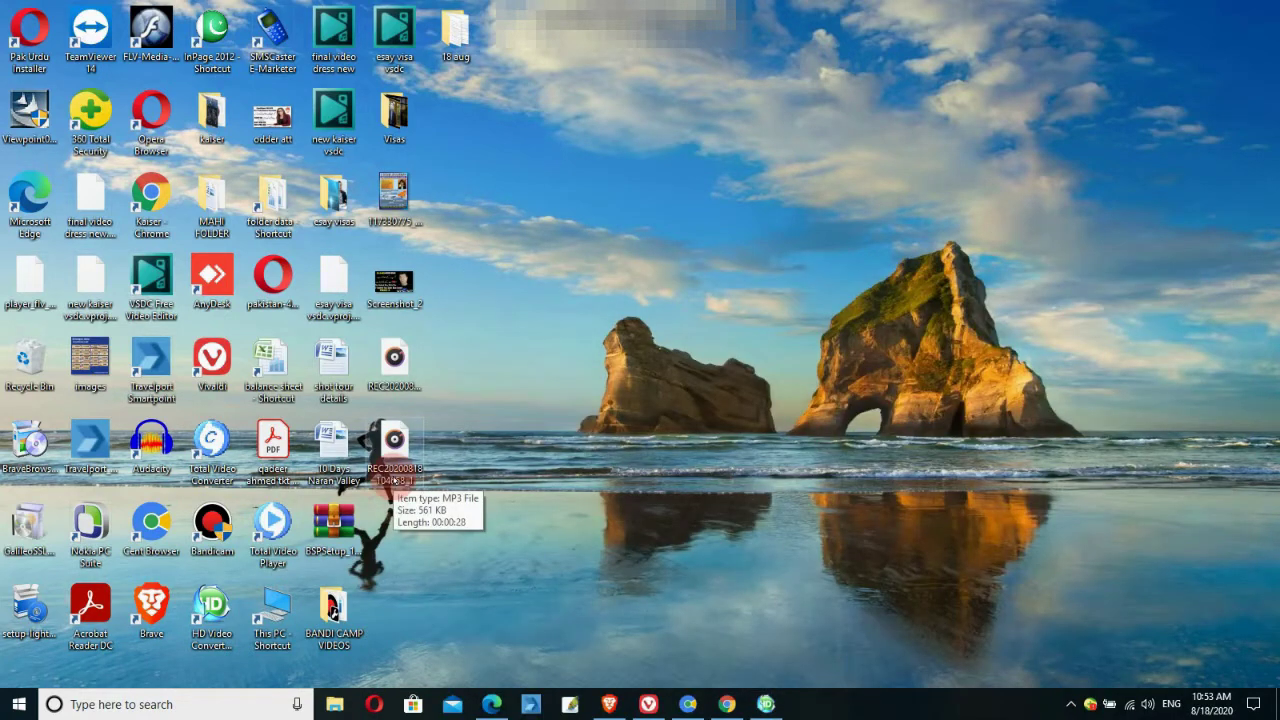
pyautogui.click(400, 494)
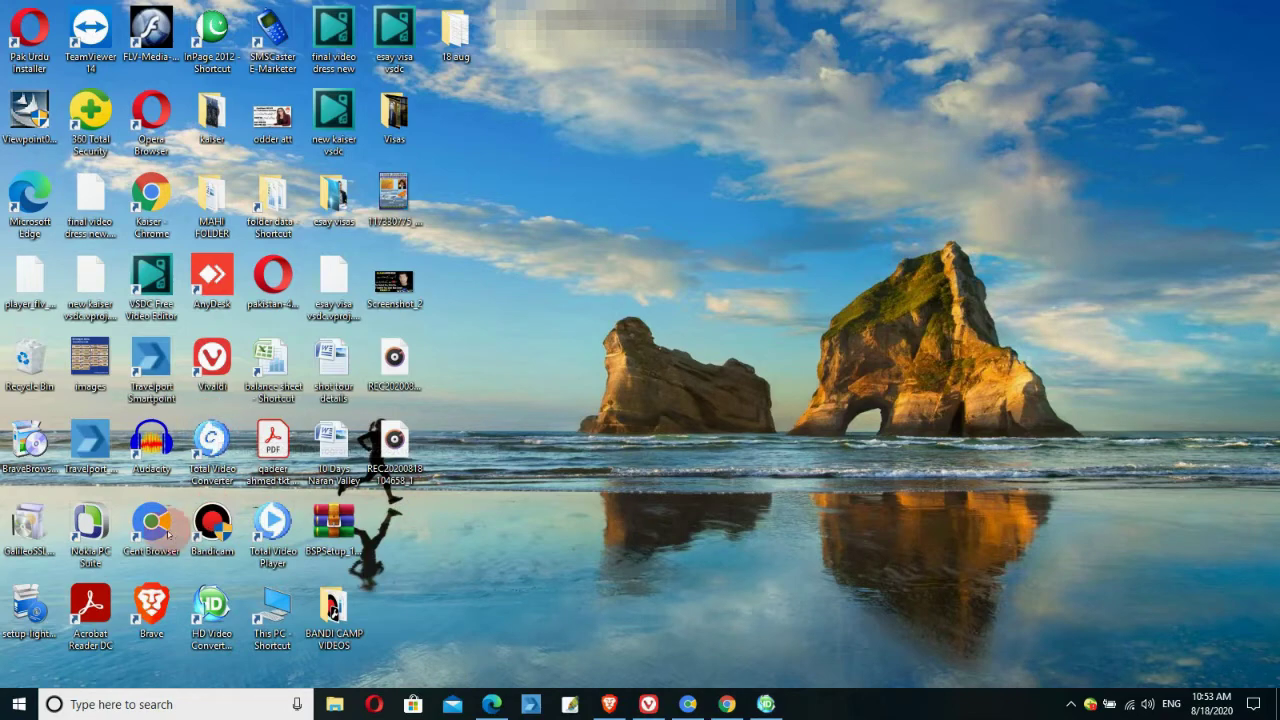
pyautogui.click(153, 456)
pyautogui.moveTo(155, 458); pyautogui.dragTo(366, 508)
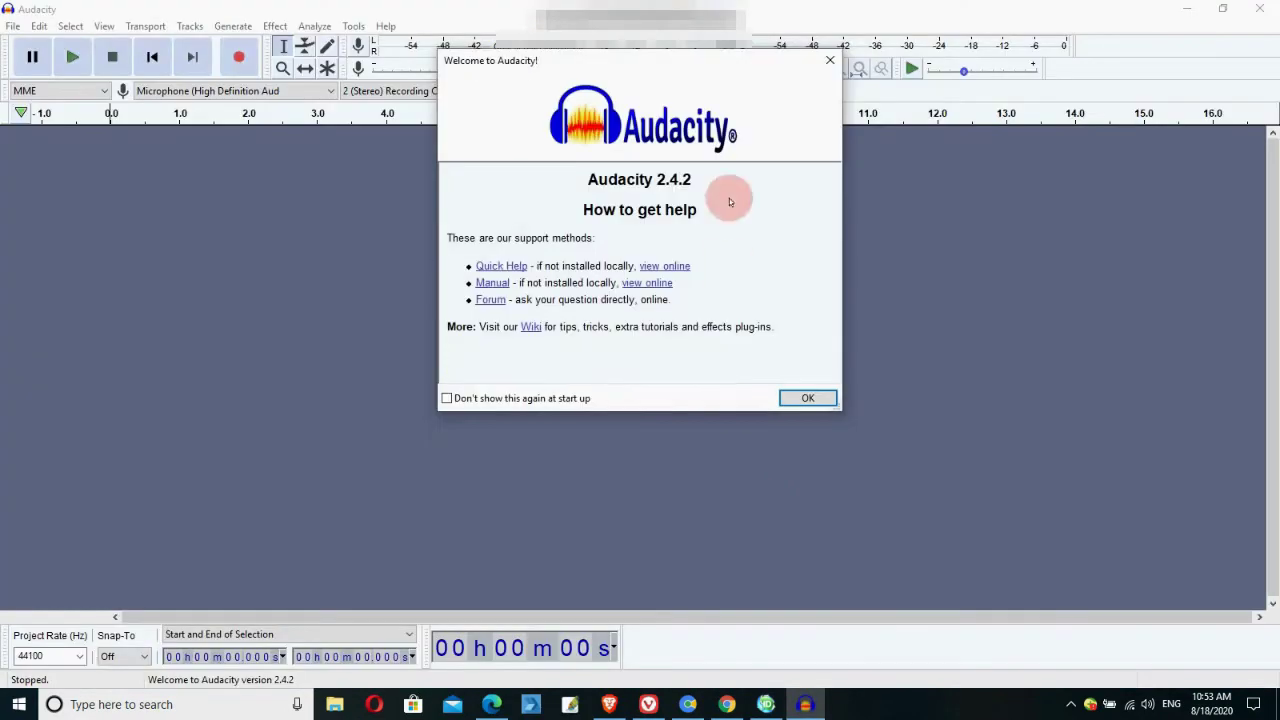
pyautogui.click(822, 62)
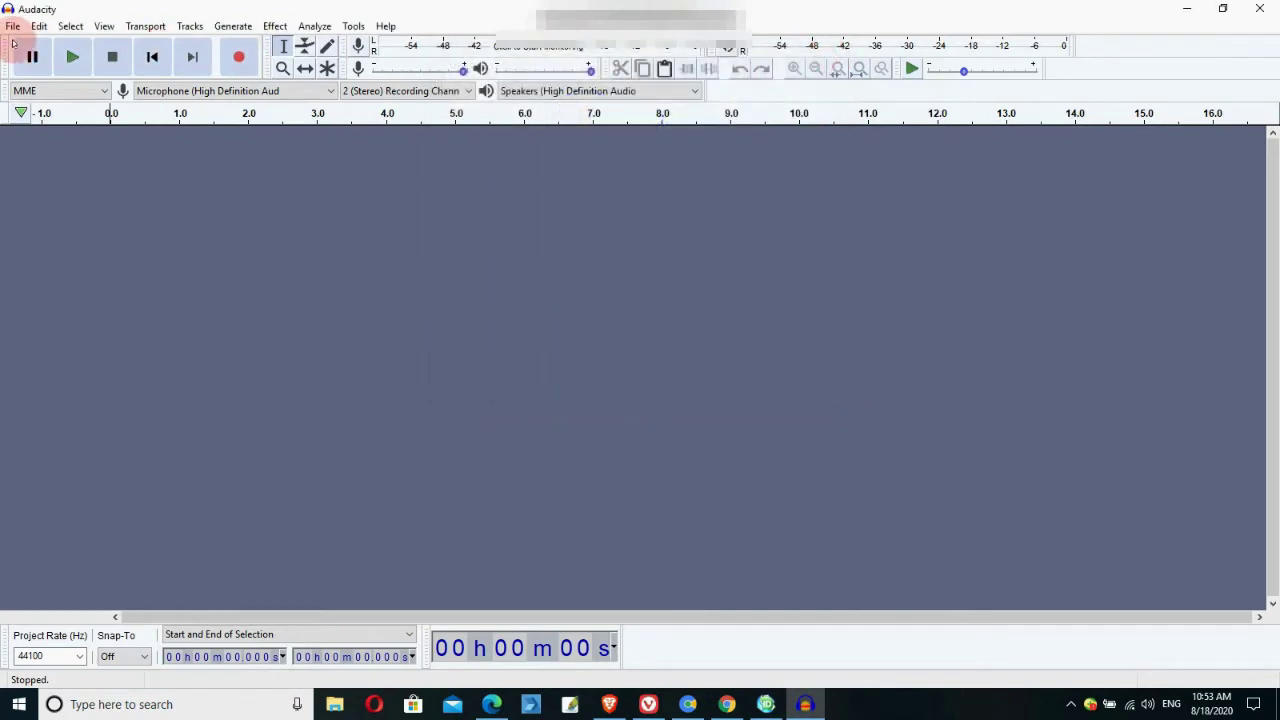
pyautogui.click(10, 25)
pyautogui.click(40, 60)
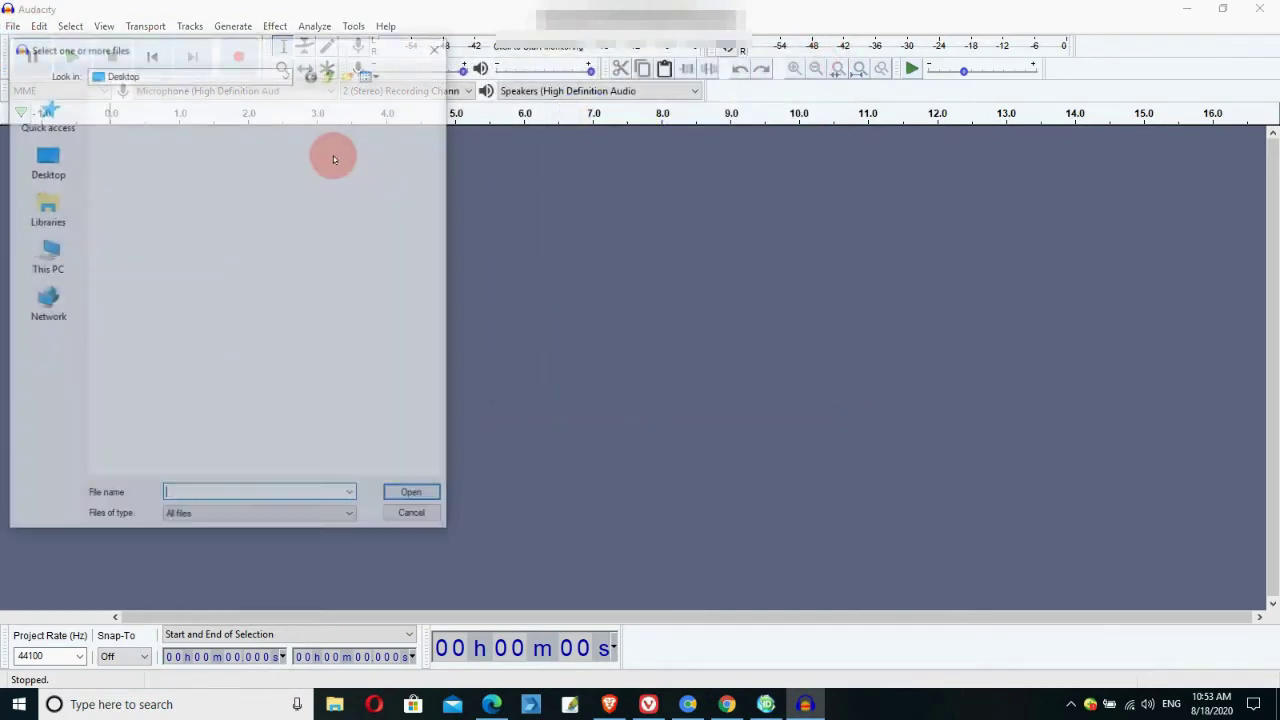
pyautogui.scroll(-5, 314, 186)
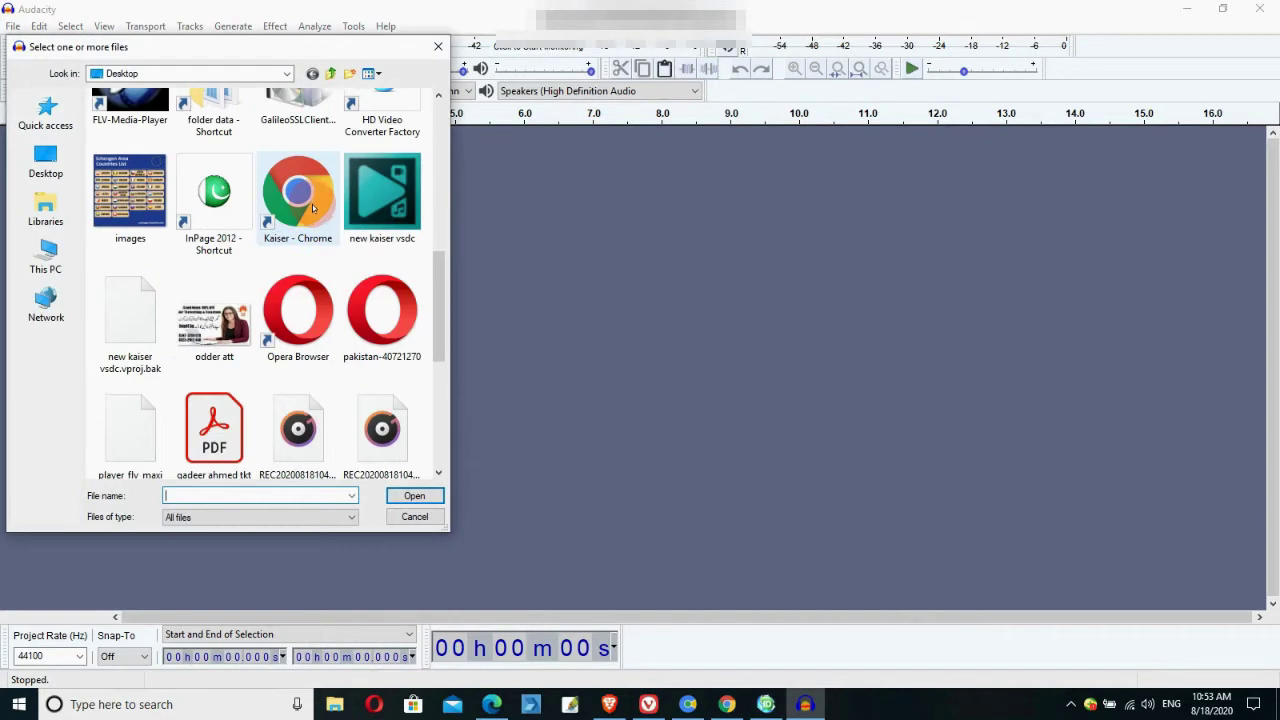
pyautogui.scroll(-2, 310, 218)
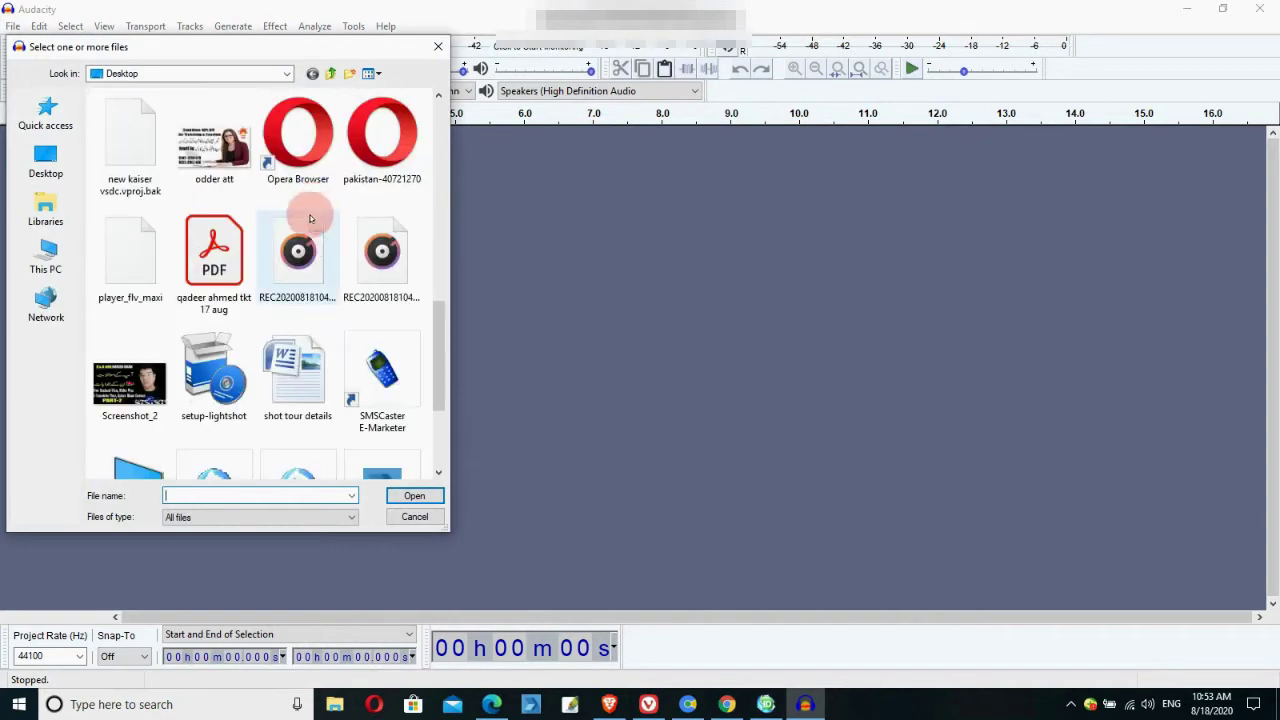
pyautogui.click(380, 292)
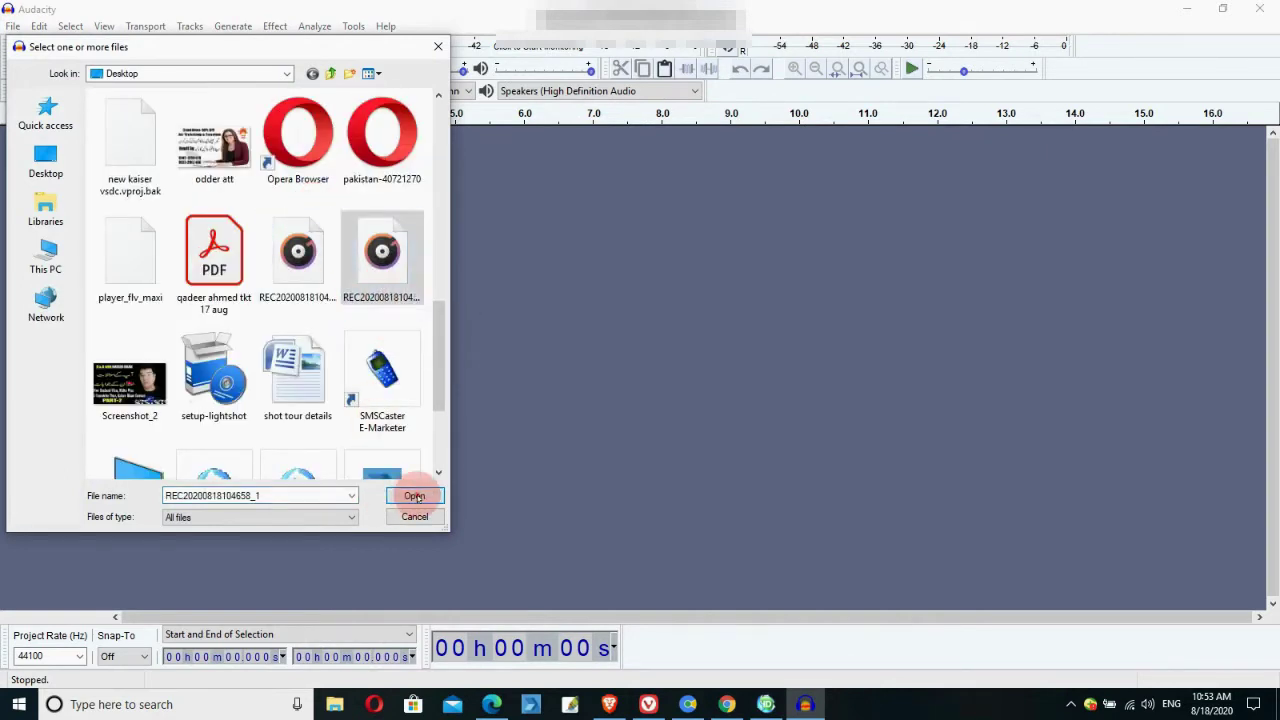
pyautogui.click(414, 495)
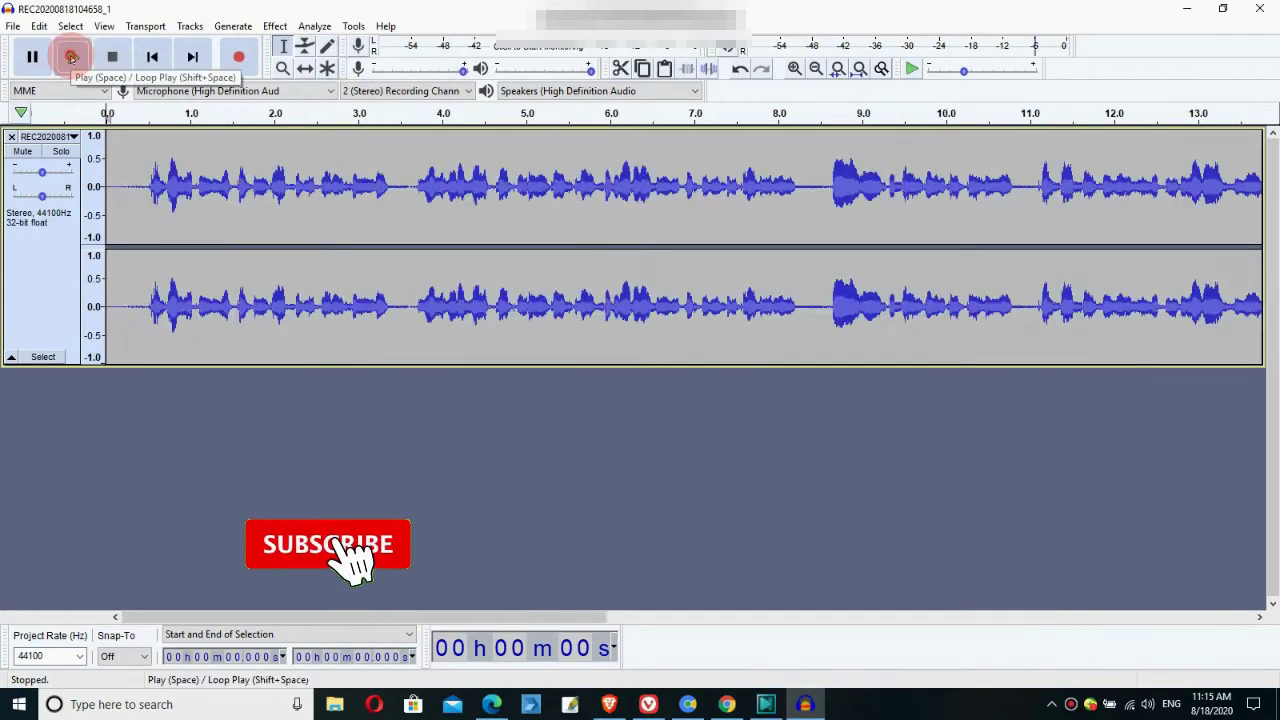
pyautogui.click(72, 57)
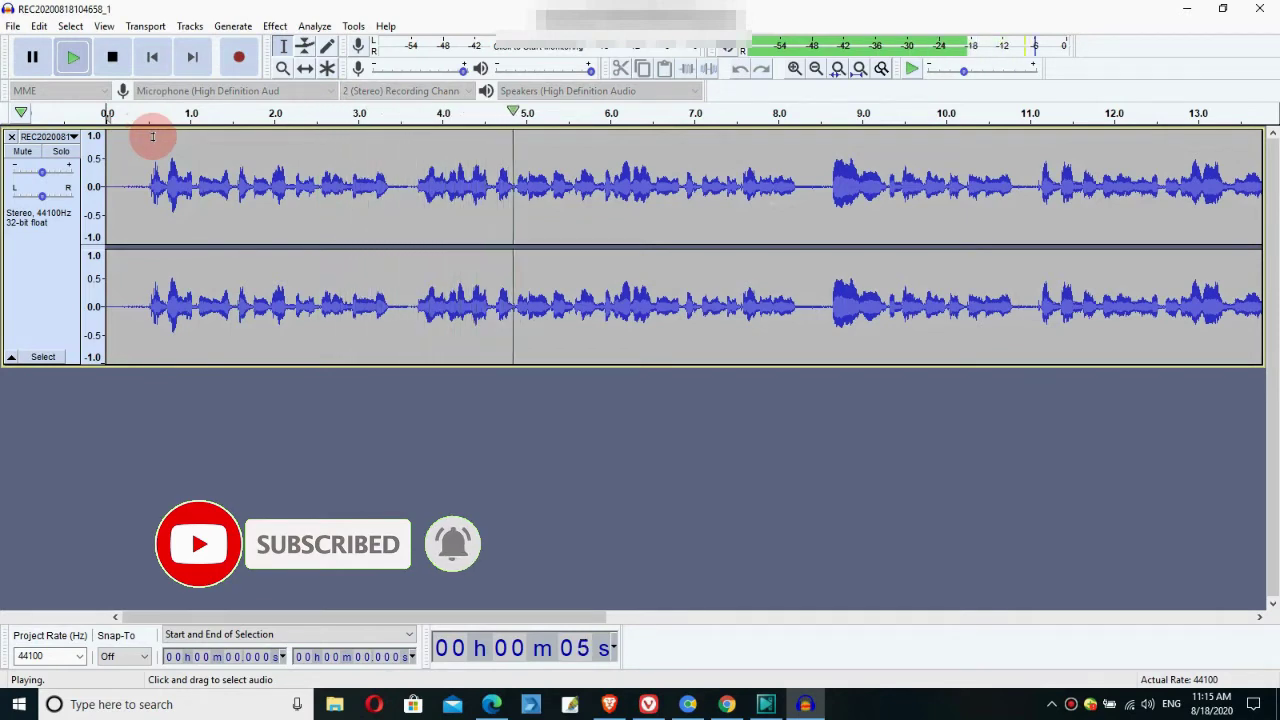
# Stop playback, select the silent gap at about 3.445–3.580 s and capture it as the noise profile for Noise Reduction
pyautogui.click(112, 57)
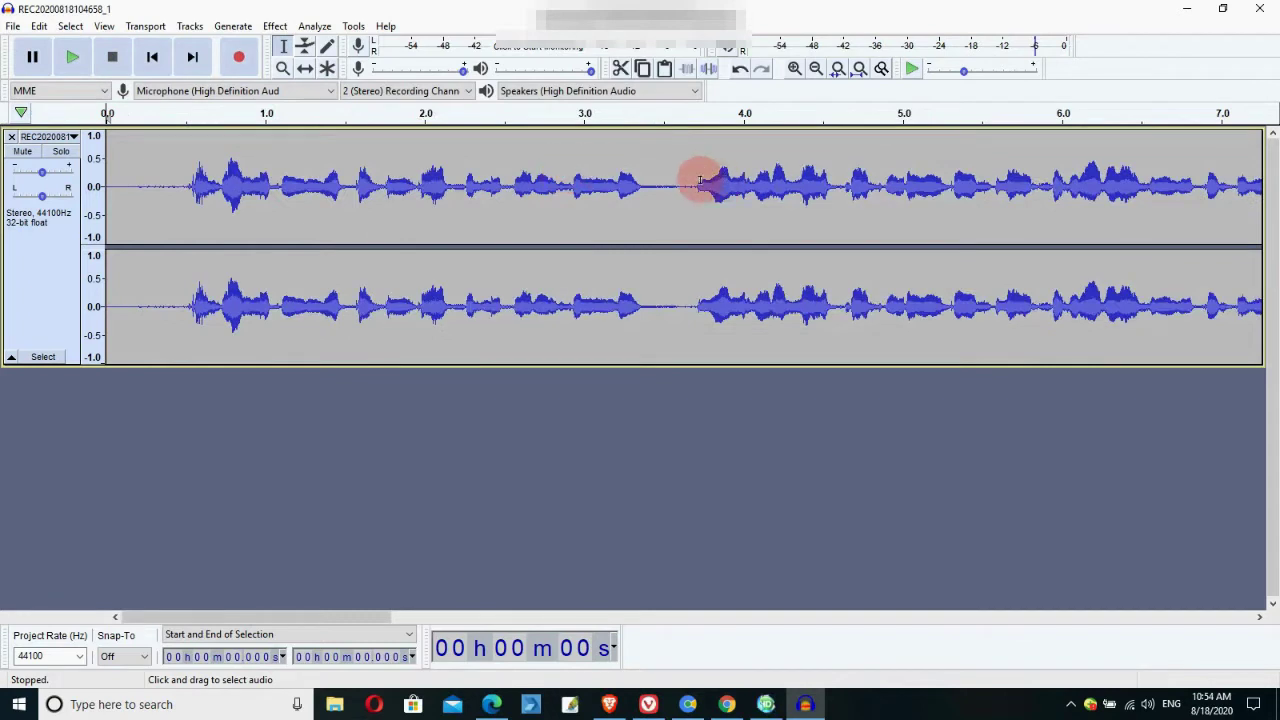
pyautogui.moveTo(654, 172); pyautogui.dragTo(676, 167)
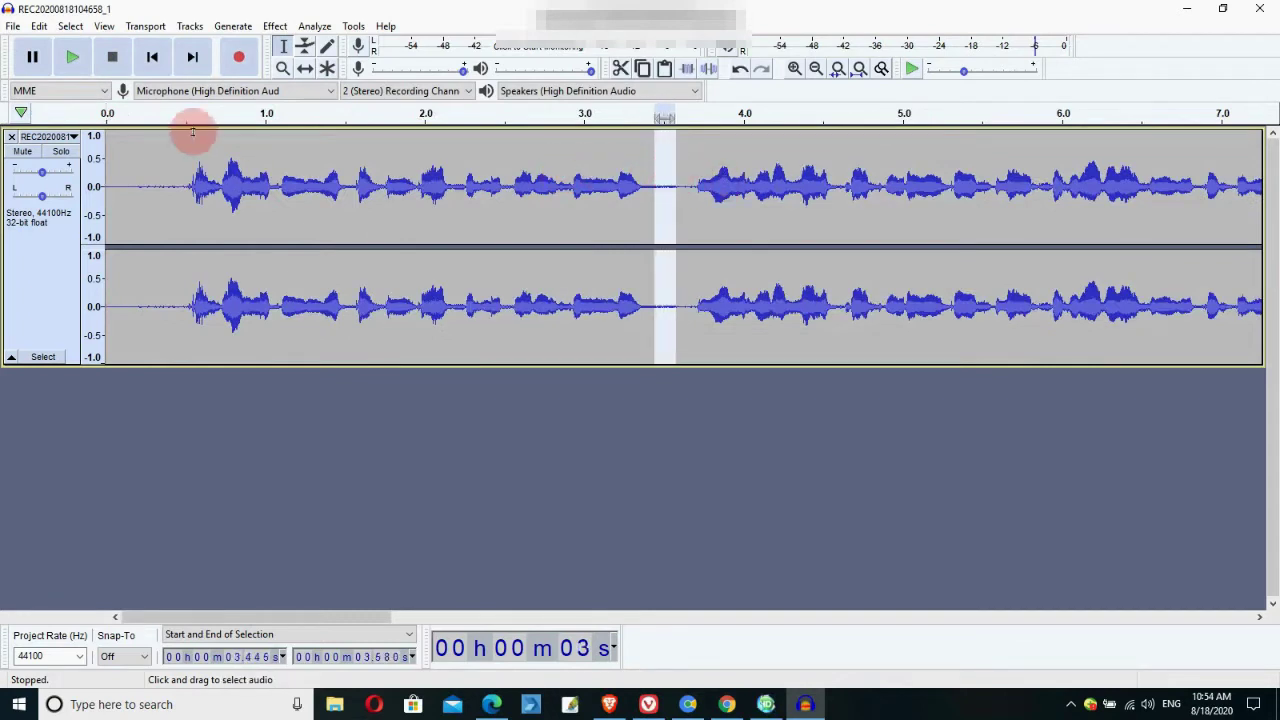
pyautogui.click(72, 59)
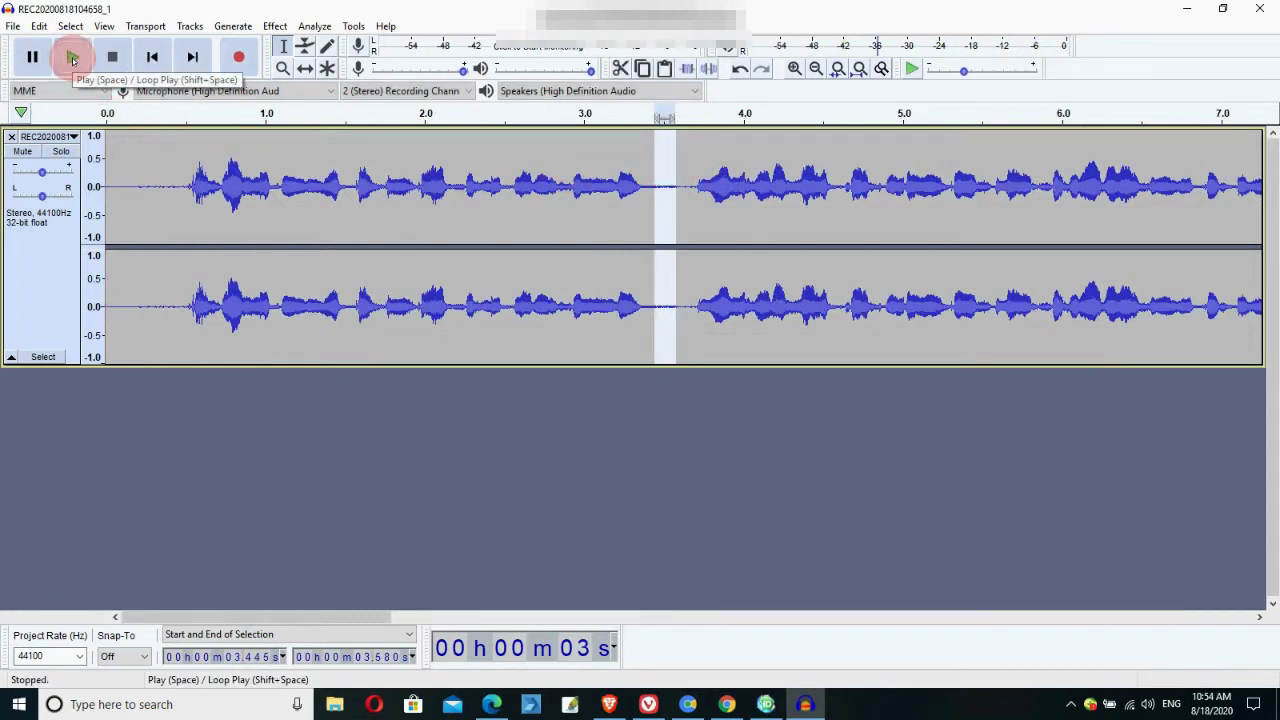
pyautogui.click(72, 59)
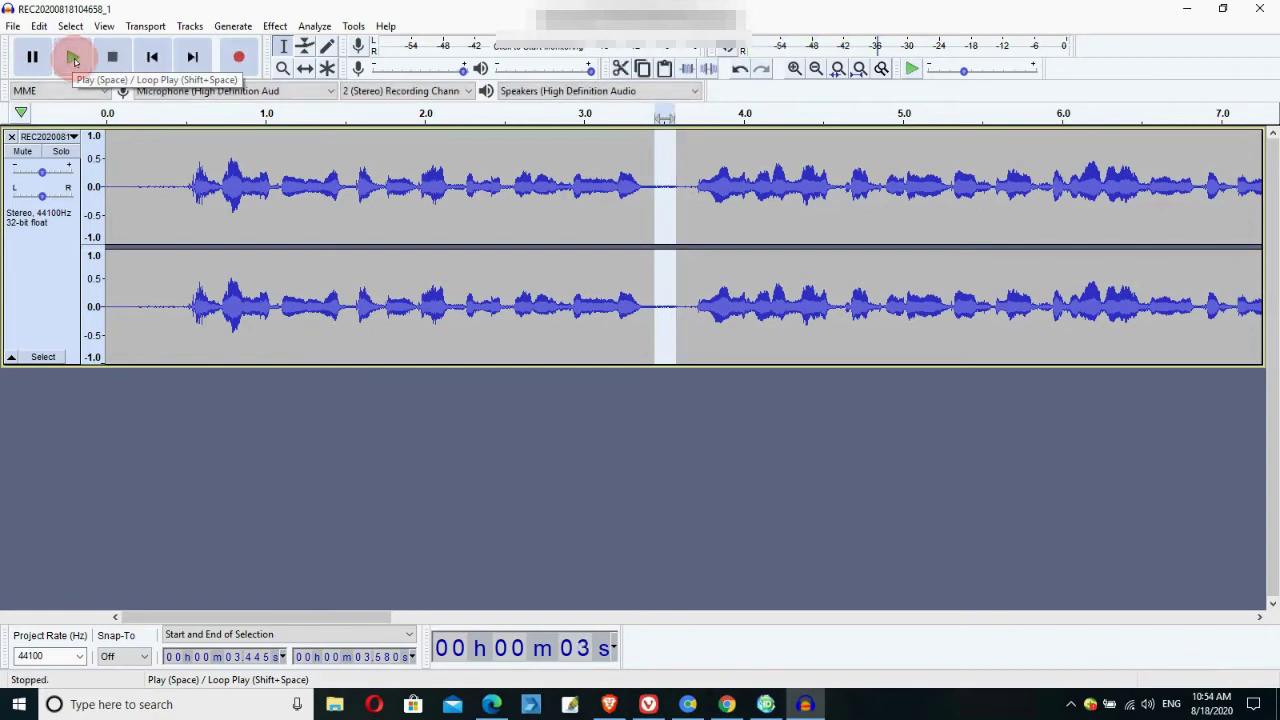
pyautogui.click(276, 26)
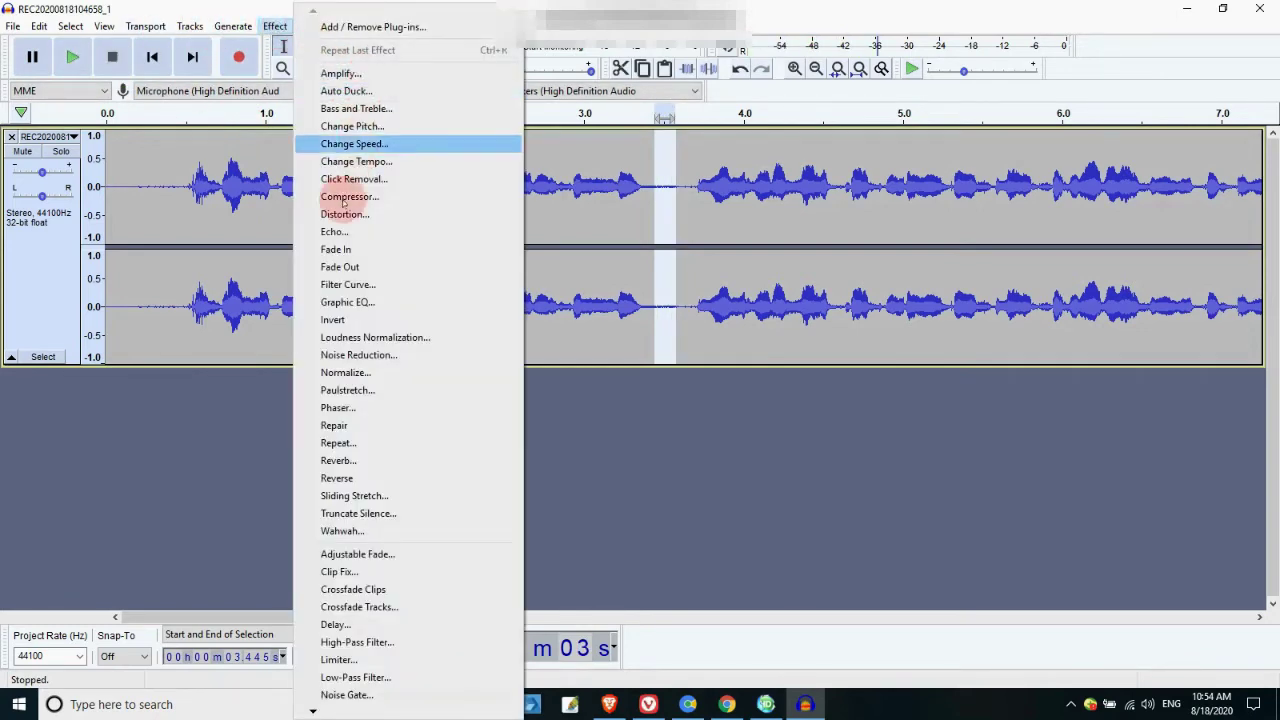
pyautogui.click(337, 356)
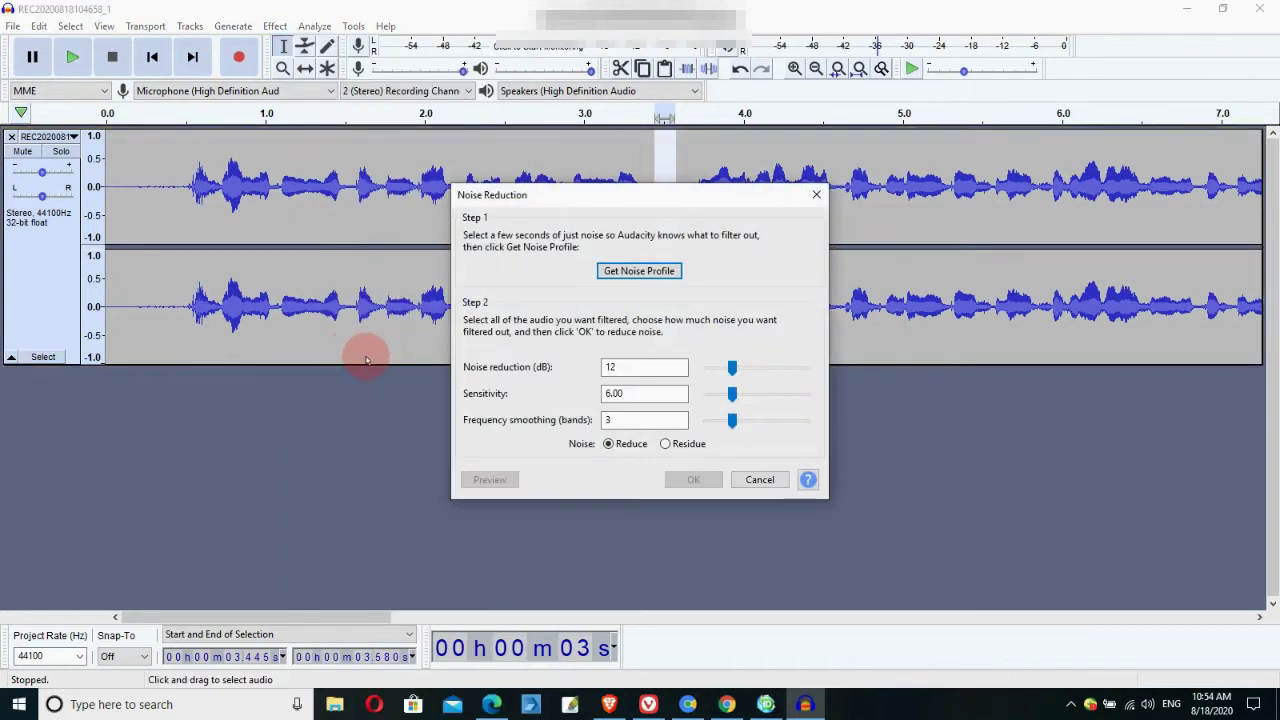
pyautogui.click(624, 273)
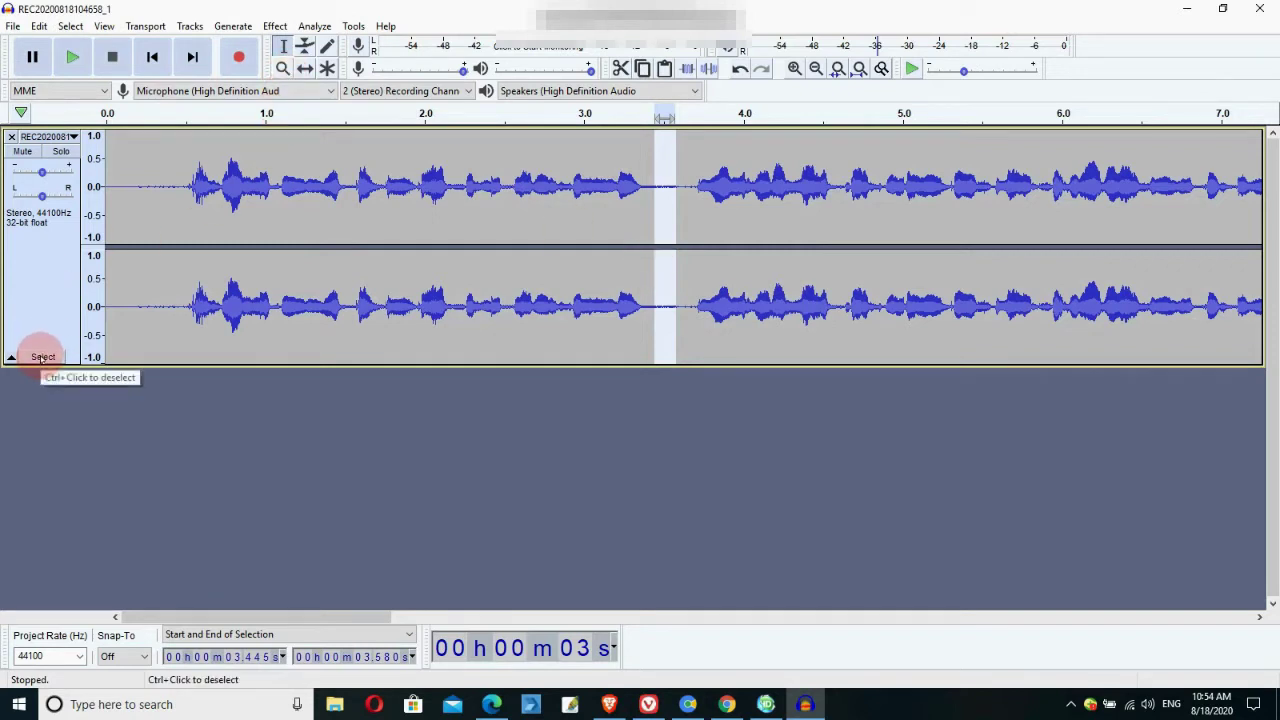
# Apply Noise Reduction to the whole track with 12 dB reduction, sensitivity 6.00 and 3 frequency smoothing bands
pyautogui.click(42, 357)
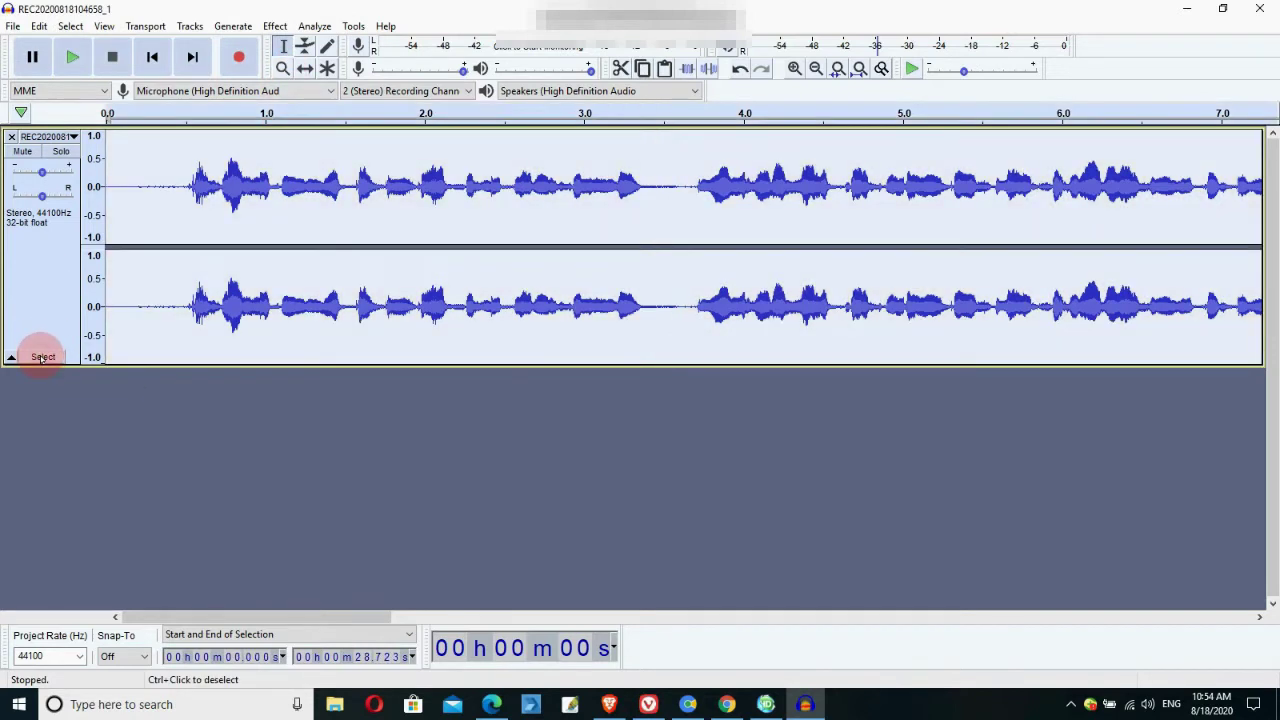
pyautogui.click(274, 26)
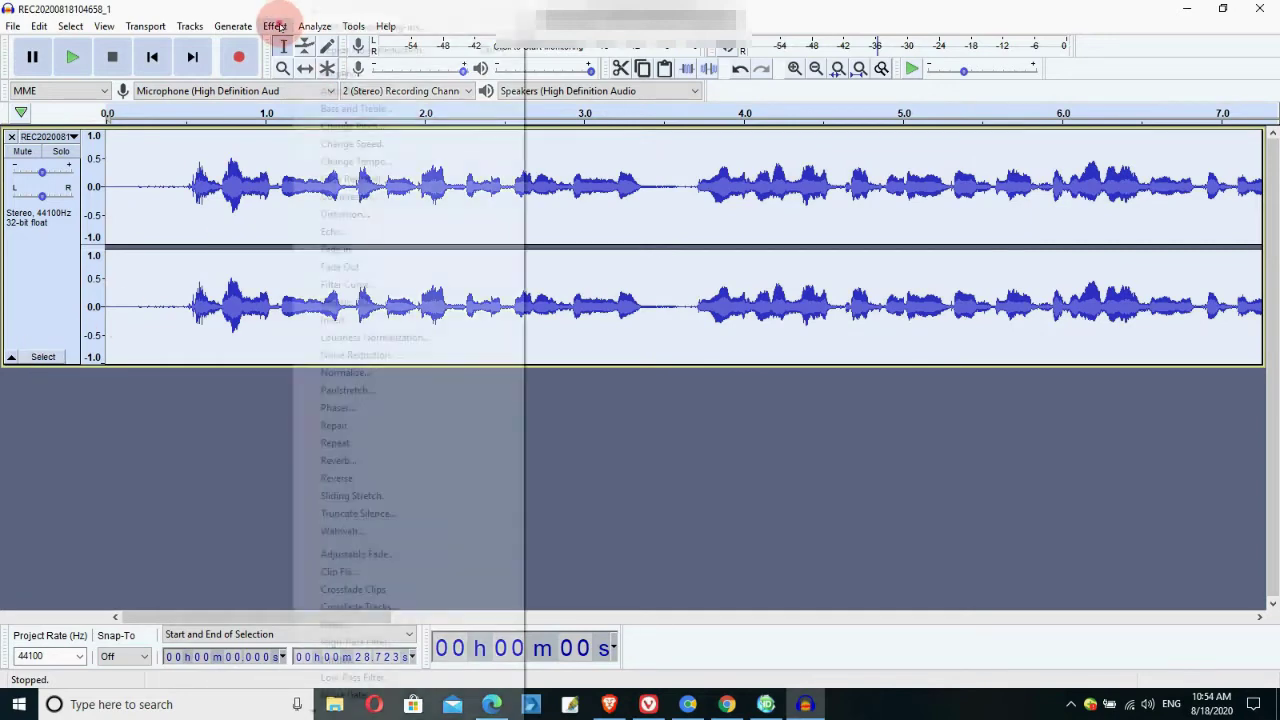
pyautogui.click(347, 358)
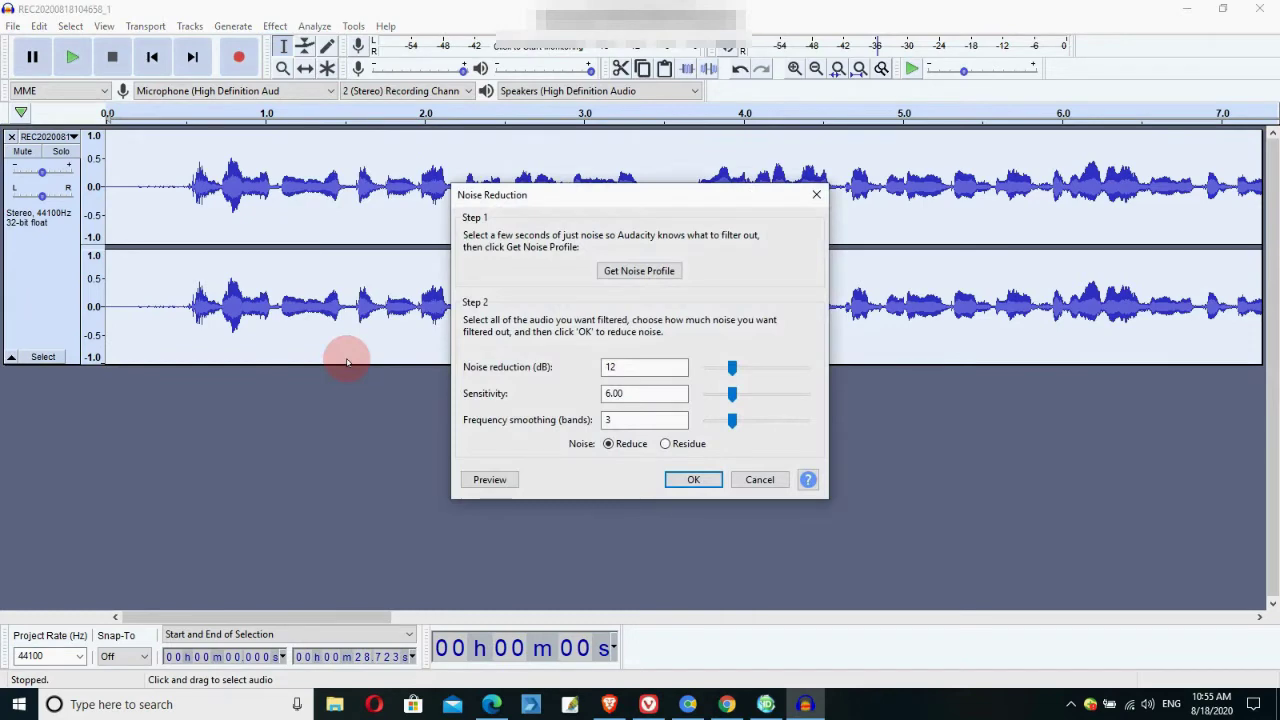
pyautogui.click(694, 480)
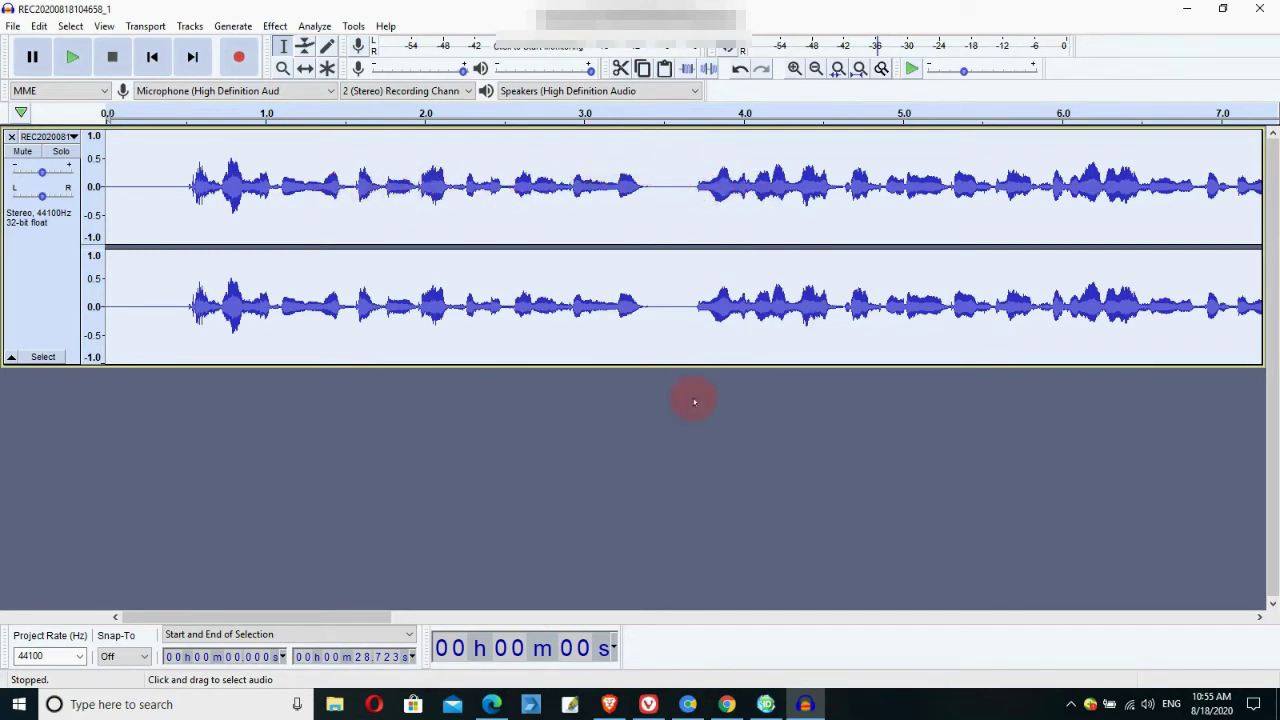
# Select the silent gap at about 3.460–3.590 s and capture a new noise profile from it
pyautogui.moveTo(378, 616); pyautogui.dragTo(312, 616)
pyautogui.moveTo(659, 160); pyautogui.dragTo(679, 160)
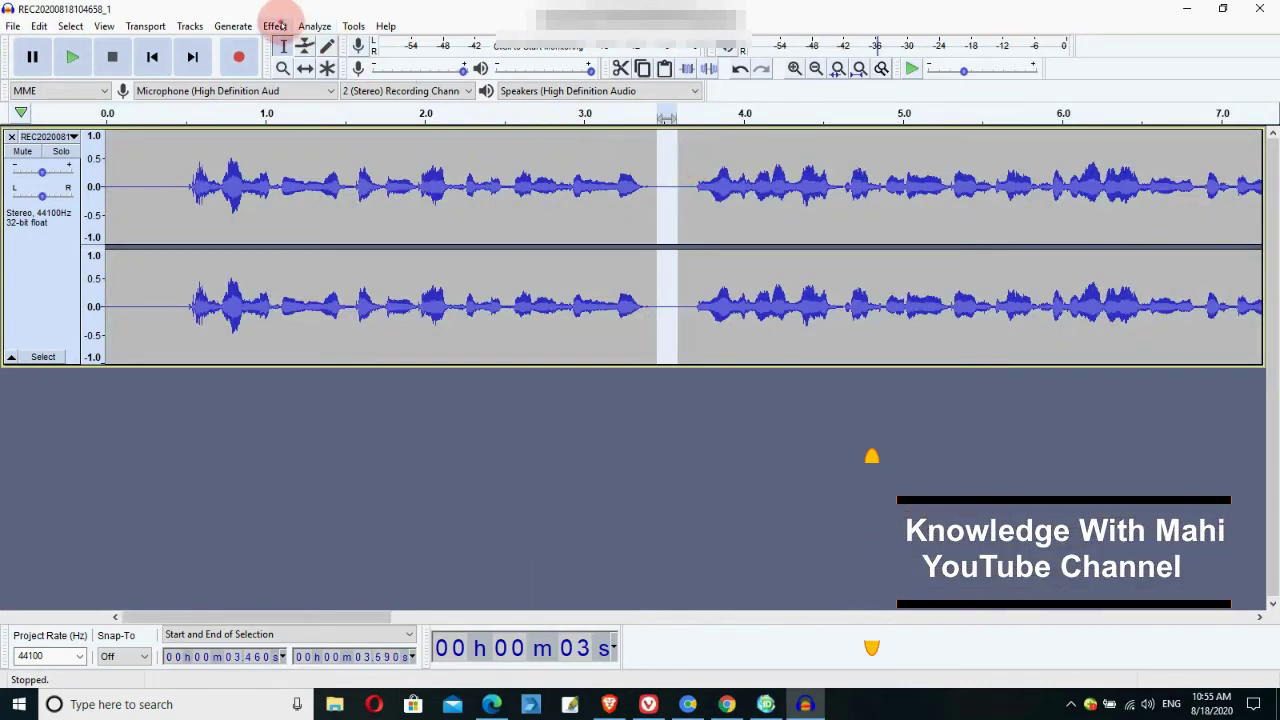
pyautogui.click(275, 26)
pyautogui.click(358, 355)
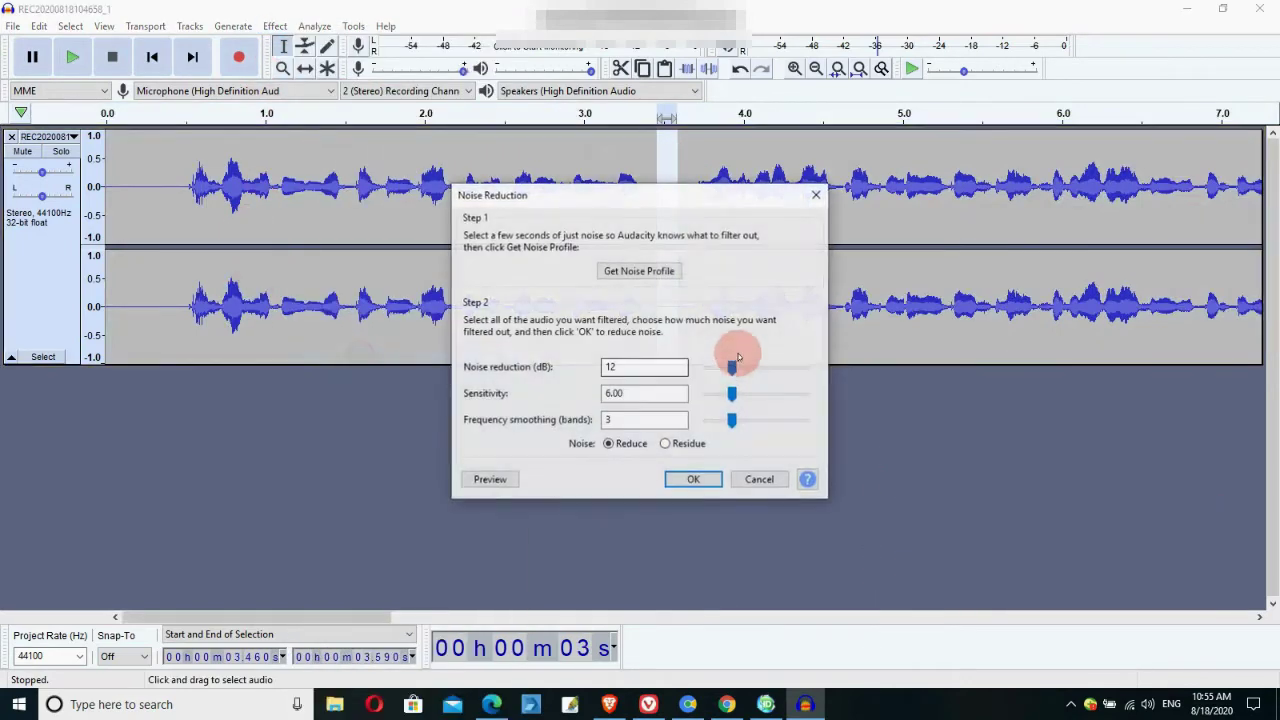
pyautogui.click(629, 263)
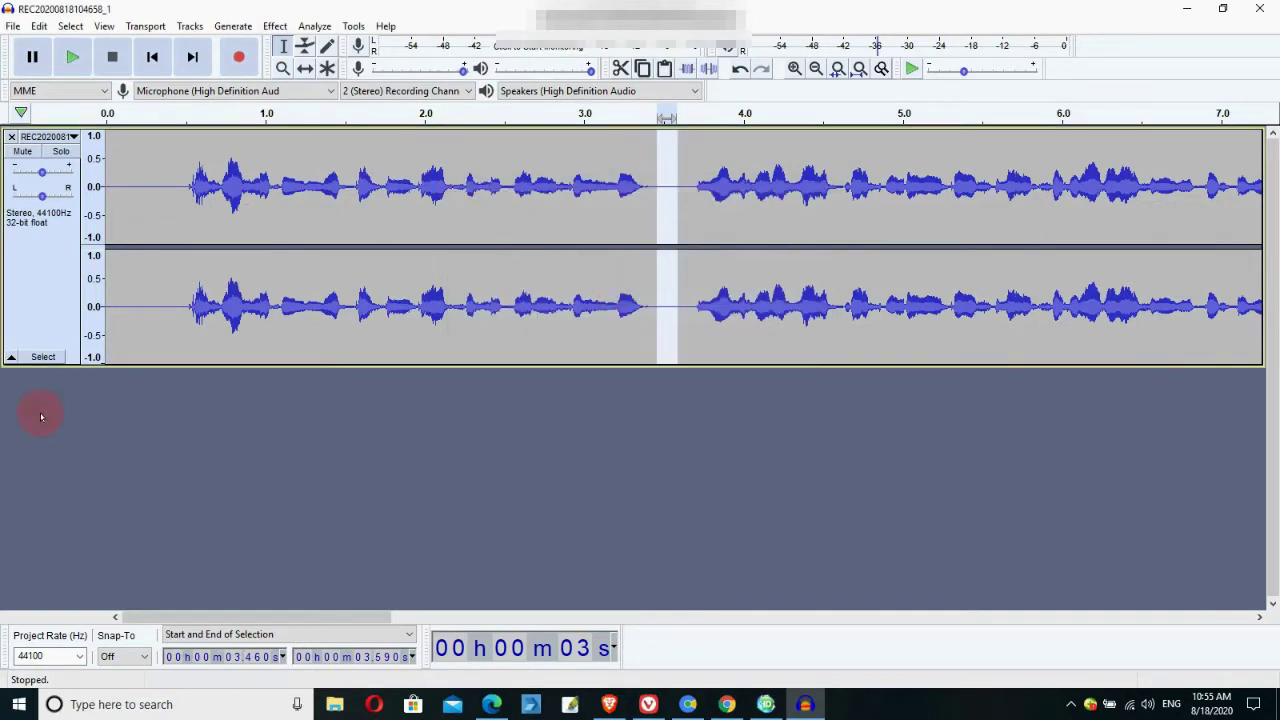
# Apply Noise Reduction to the whole track a second time and play back the cleaned recording
pyautogui.click(40, 357)
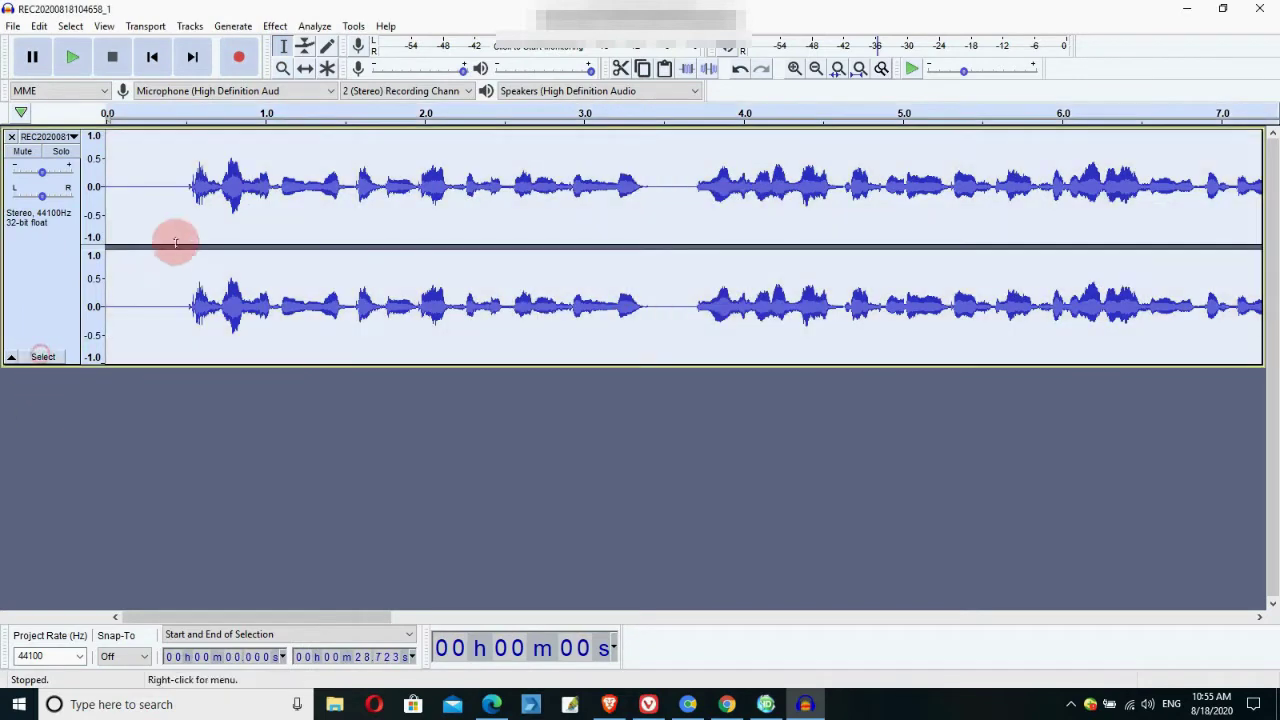
pyautogui.click(275, 26)
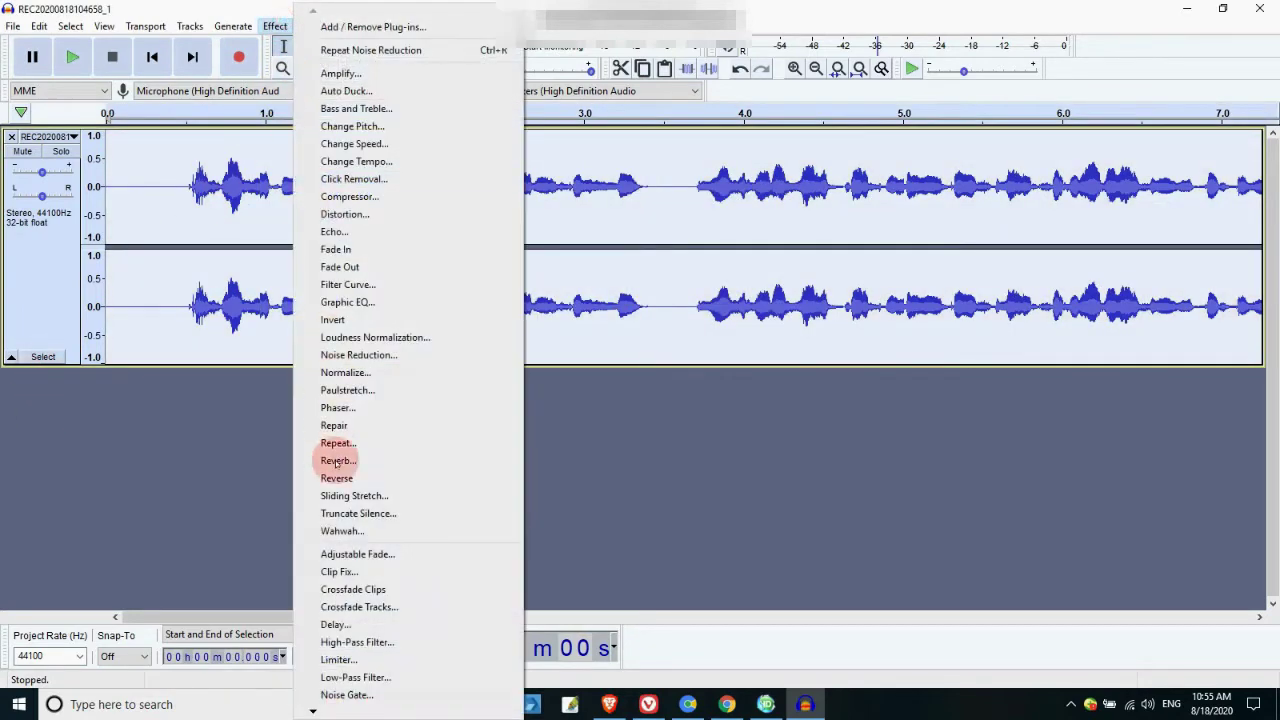
pyautogui.click(362, 356)
pyautogui.click(706, 478)
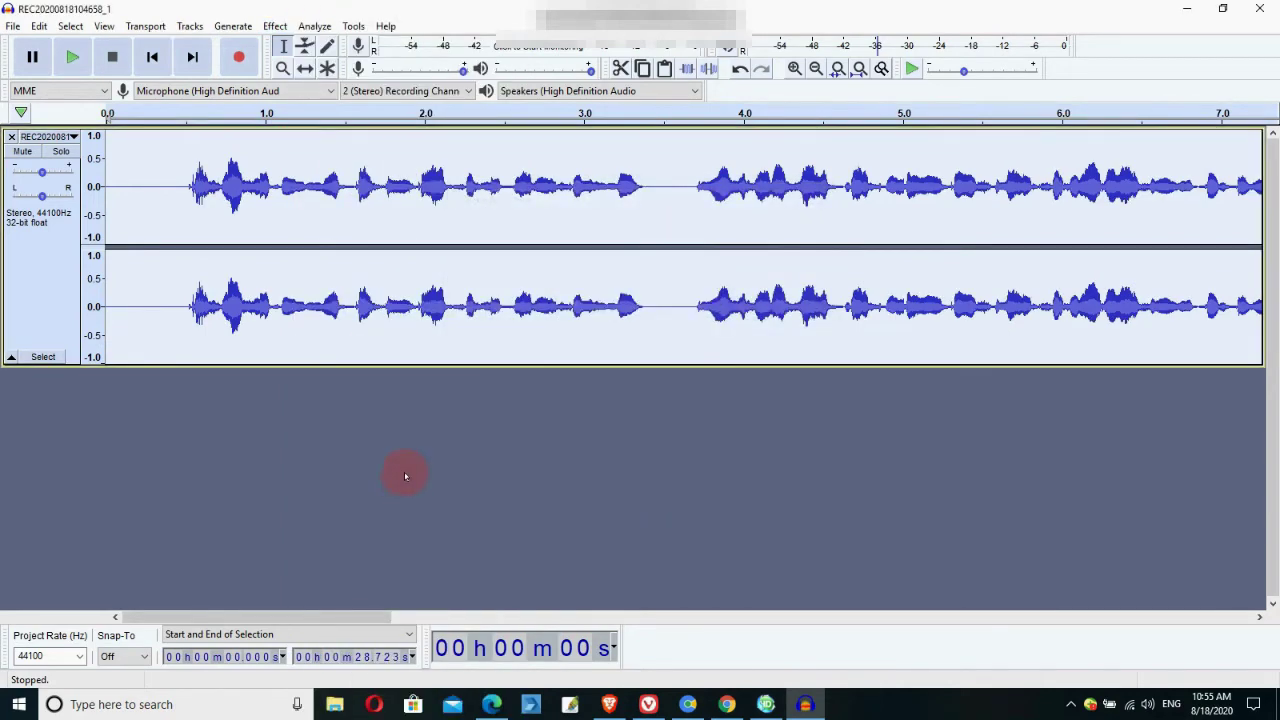
pyautogui.click(73, 58)
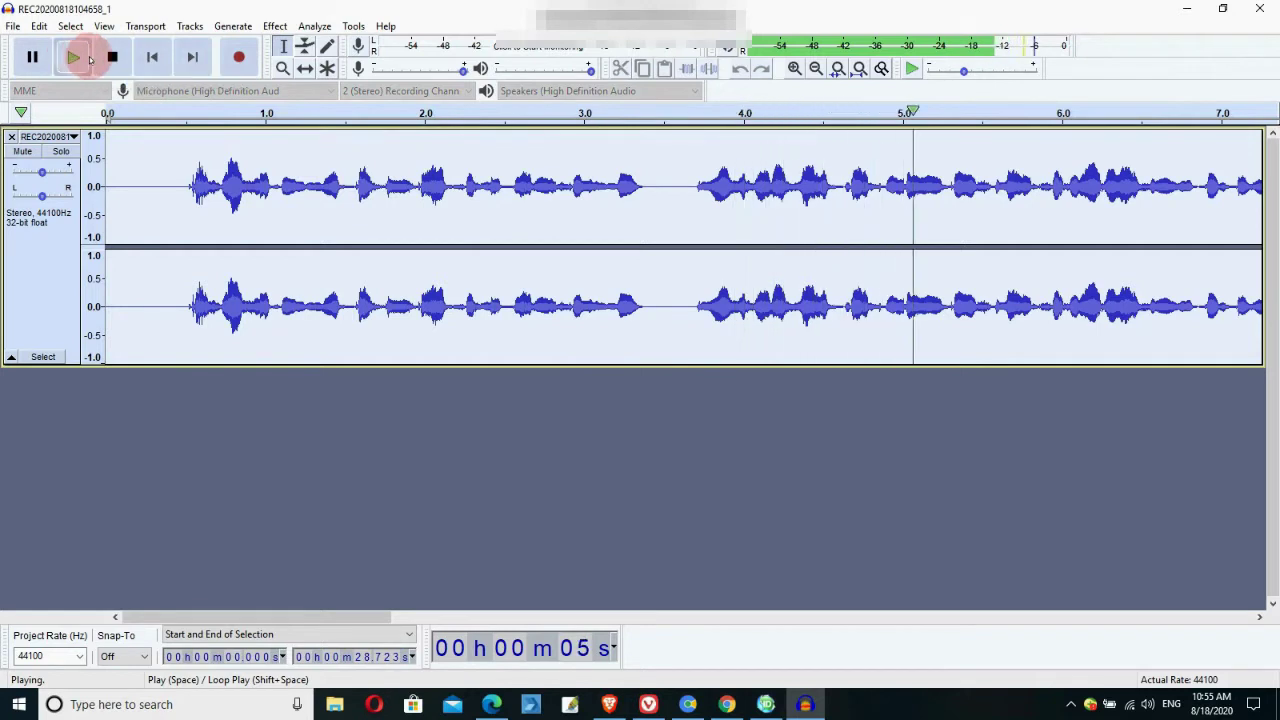
pyautogui.click(113, 58)
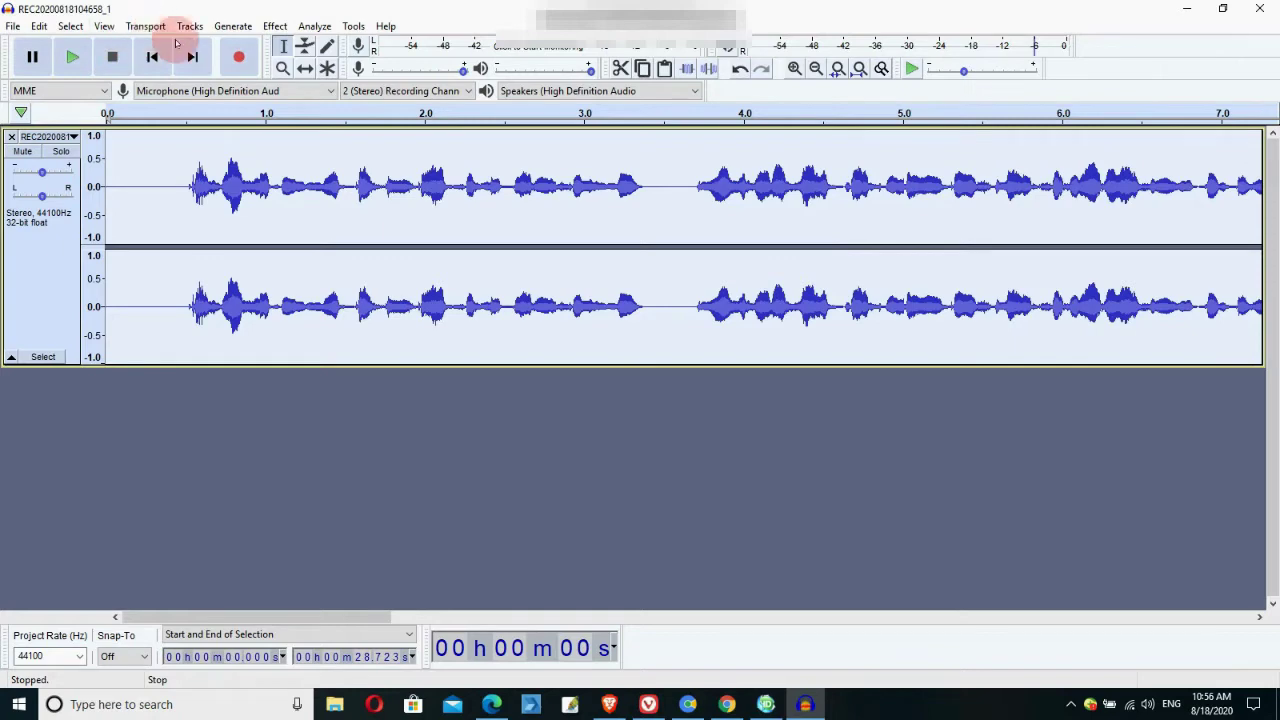
# Apply Filter Curve EQ to the whole track with the lows and highs boosted by about 12 dB
pyautogui.click(272, 26)
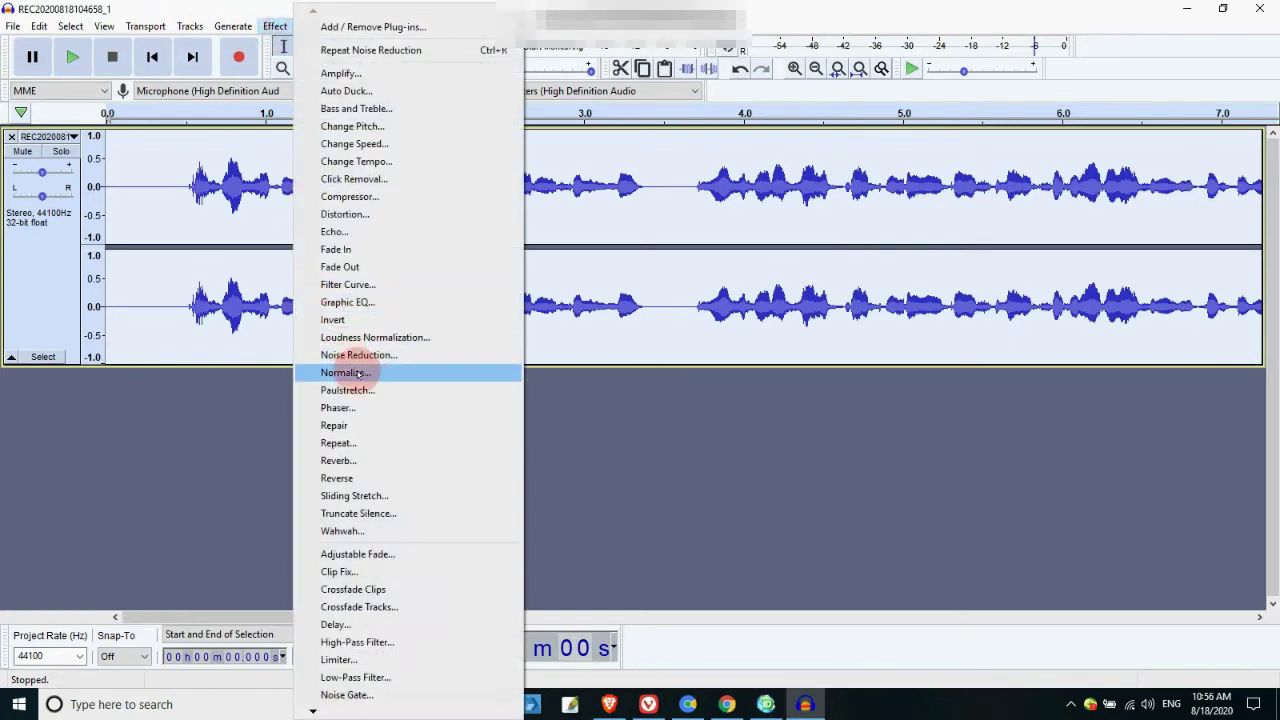
pyautogui.click(345, 285)
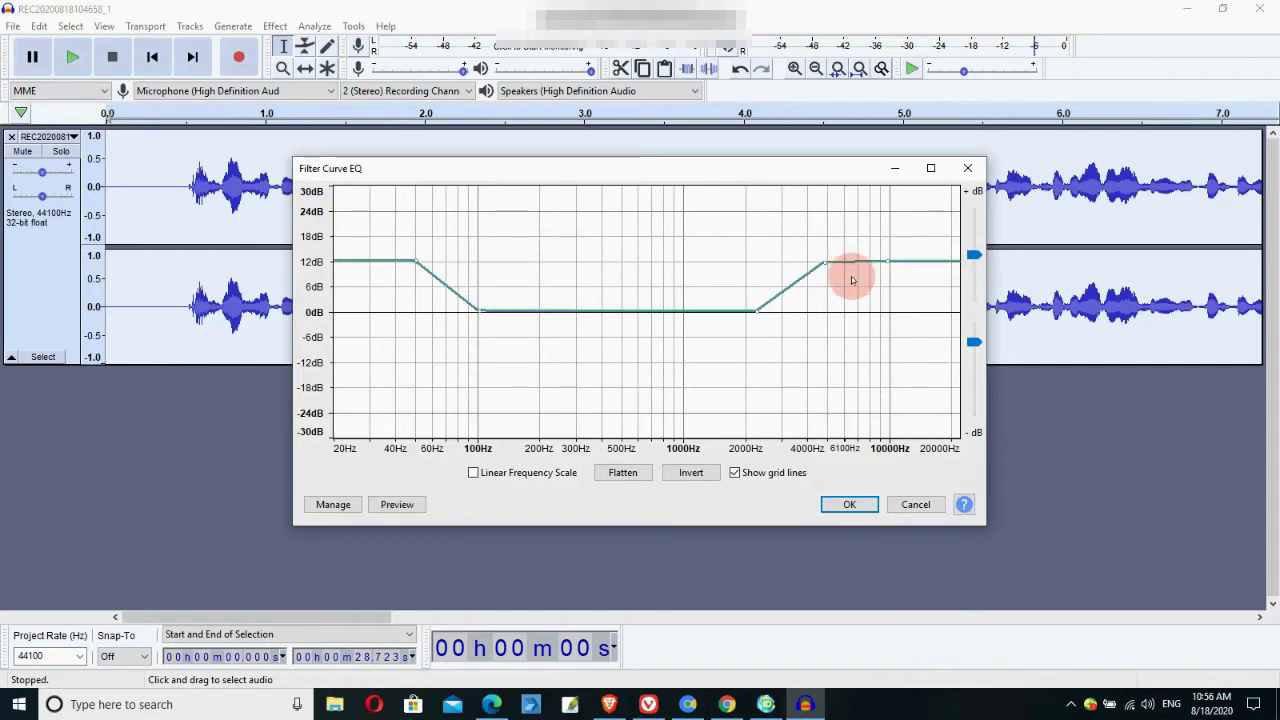
pyautogui.click(860, 506)
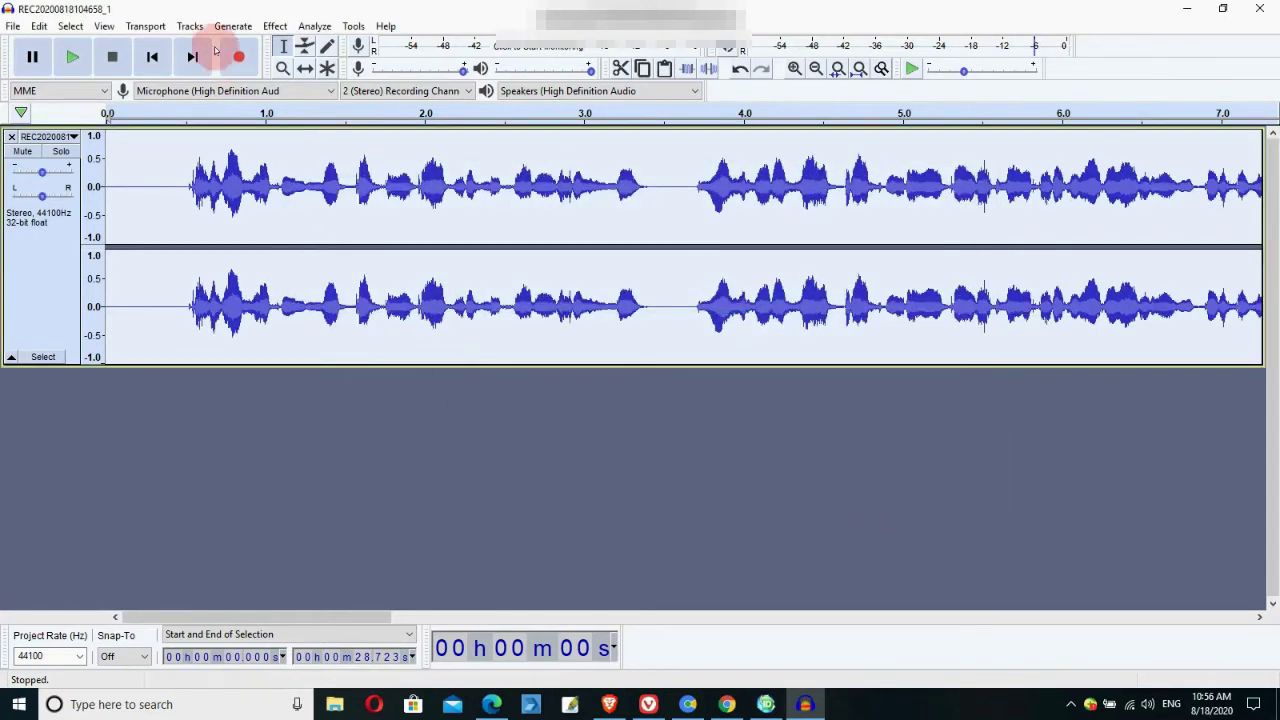
# Normalize the track's peak amplitude to 0.0 dB with DC offset removed, and play back the result
pyautogui.click(272, 27)
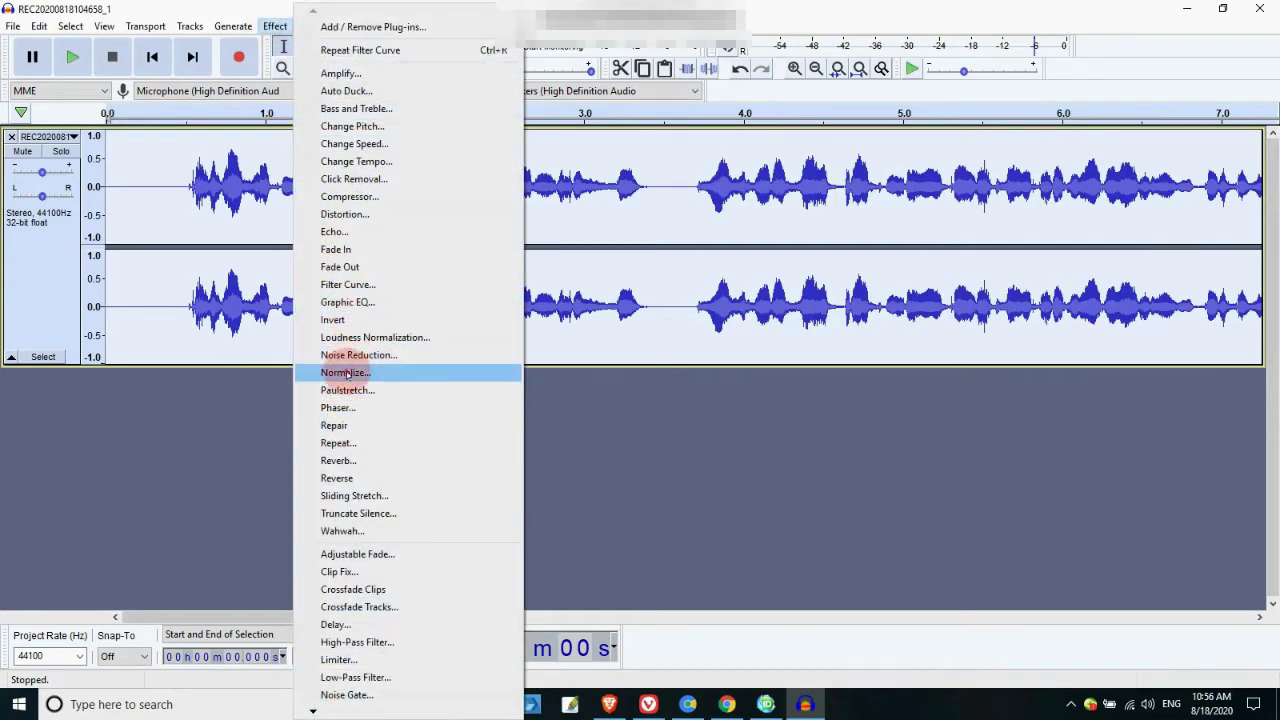
pyautogui.click(347, 373)
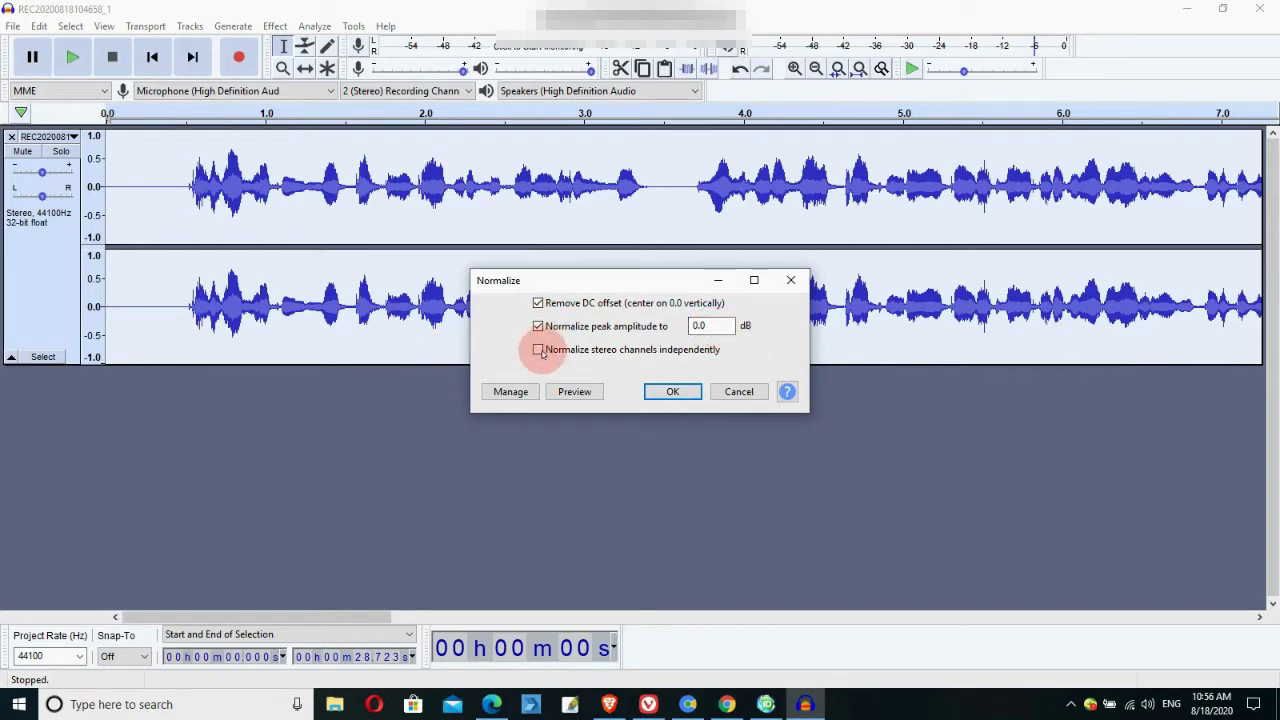
pyautogui.click(673, 391)
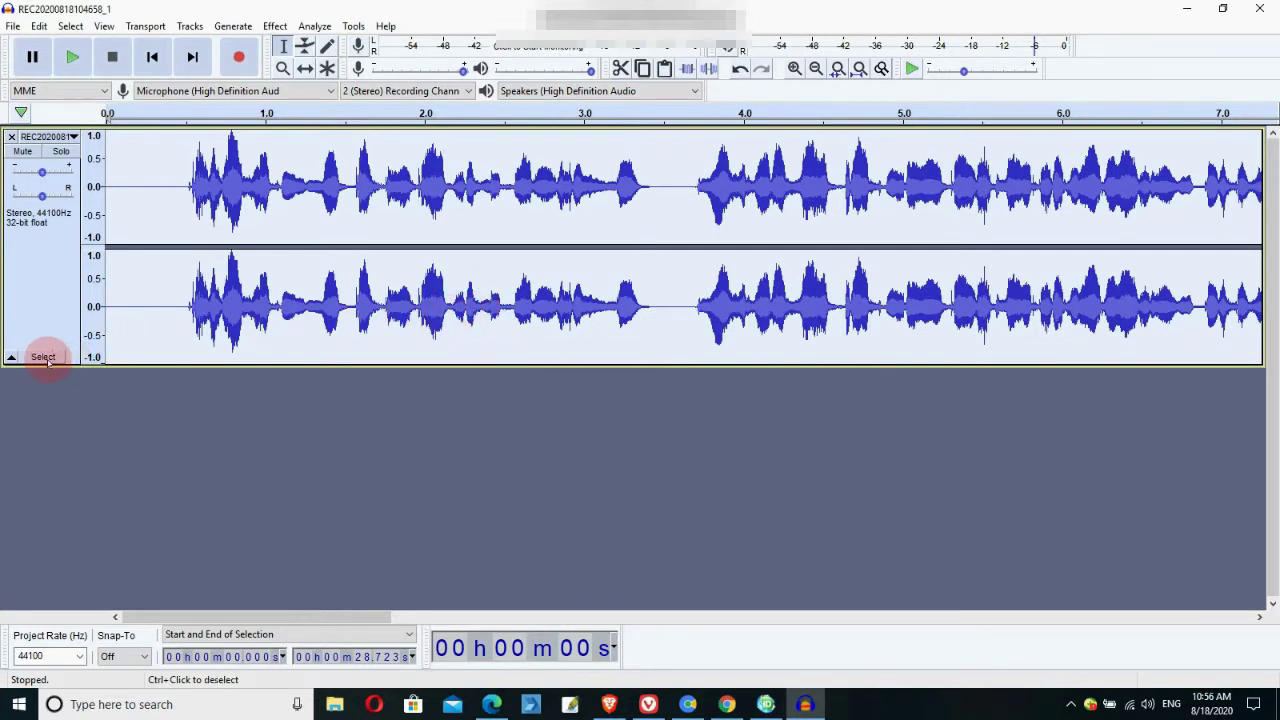
pyautogui.click(72, 57)
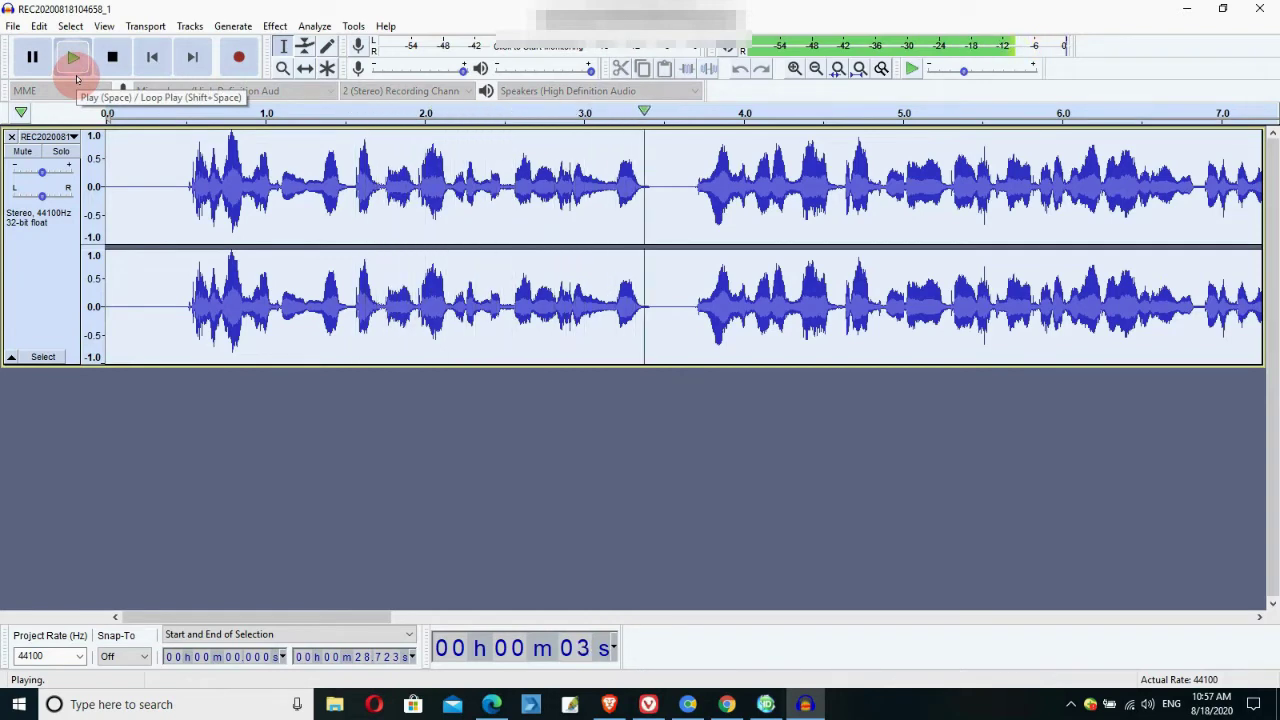
pyautogui.click(40, 57)
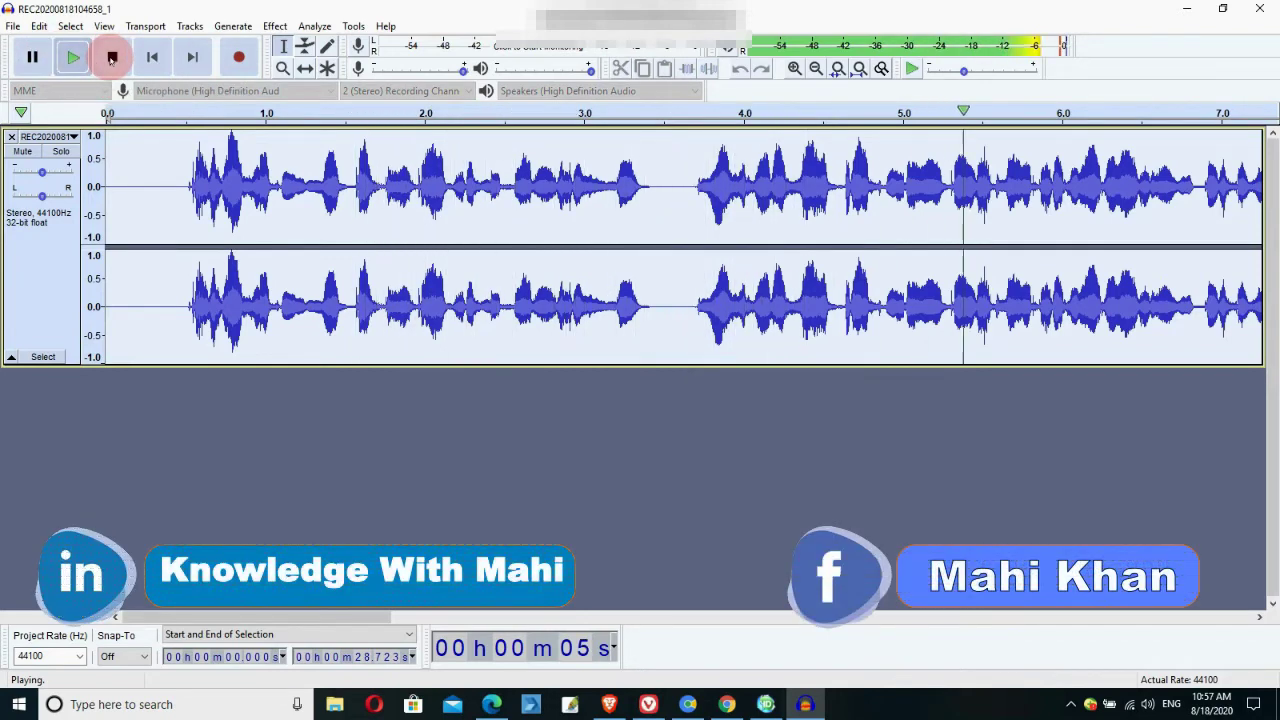
pyautogui.click(112, 57)
# Export the audio as an MP3 named "new voice record" to the Desktop, keeping the Standard, 170-210 kbps preset and the default metadata
pyautogui.click(6, 26)
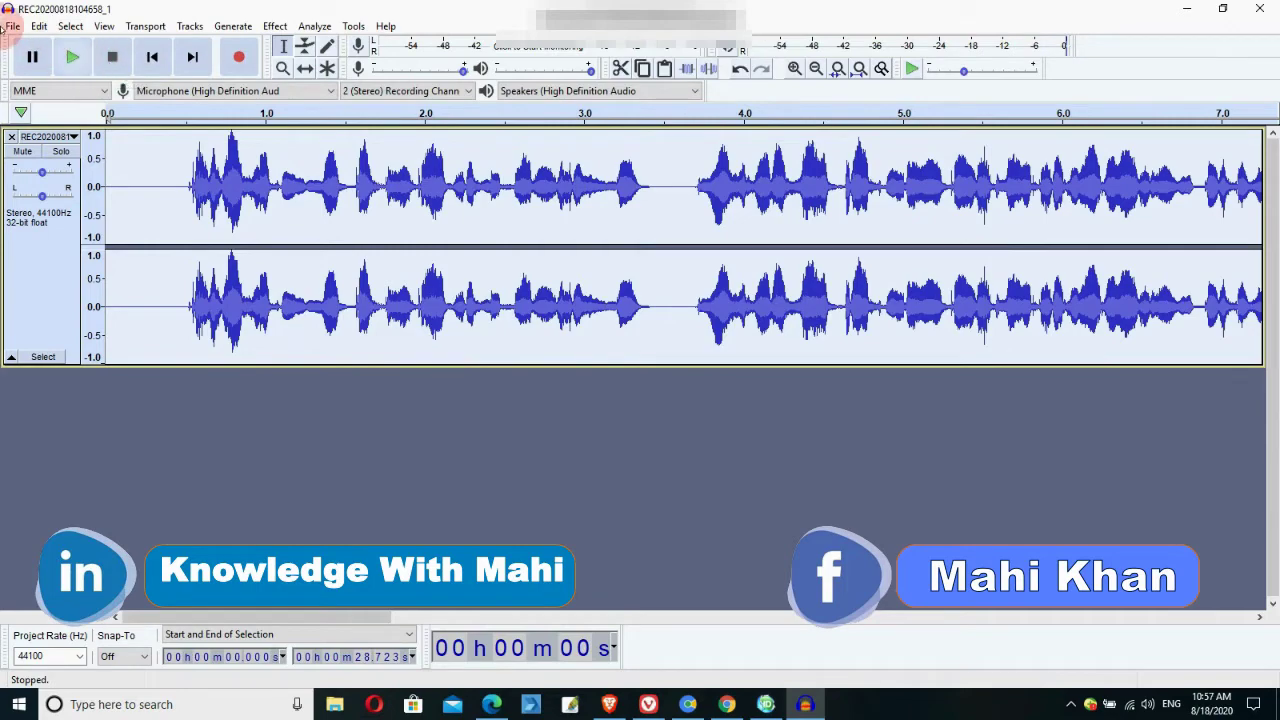
pyautogui.click(51, 146)
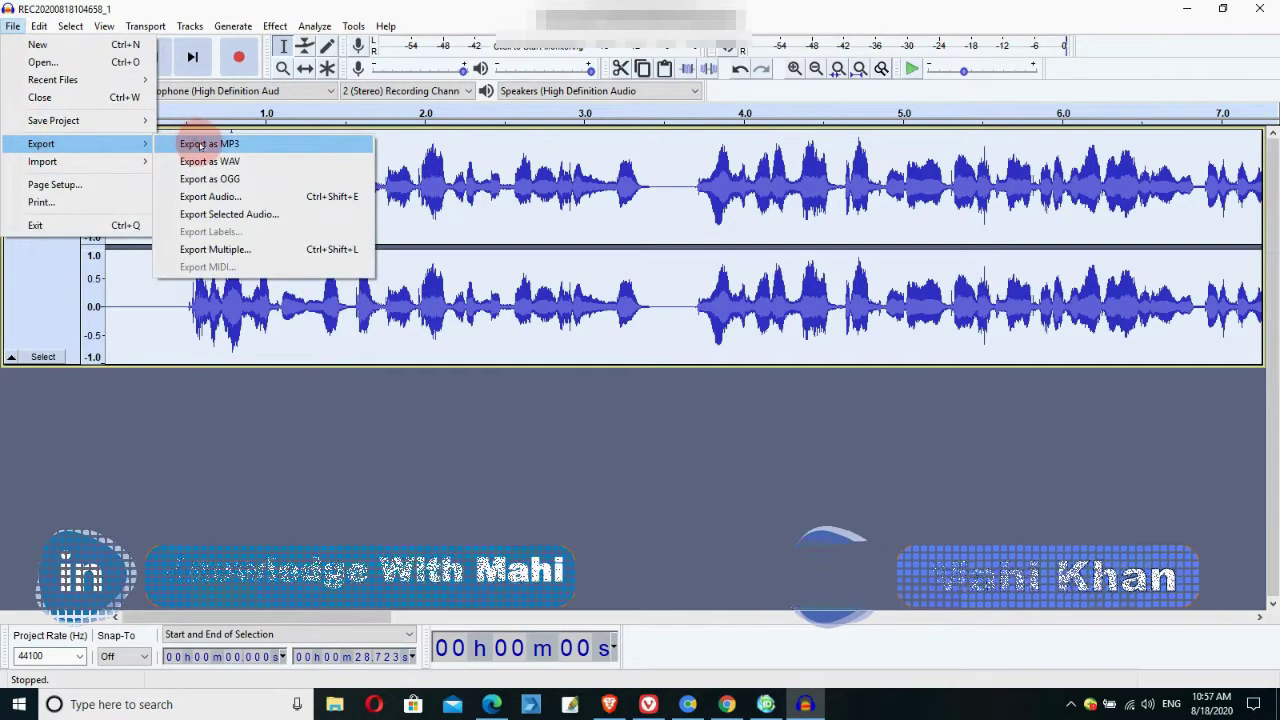
pyautogui.click(323, 191)
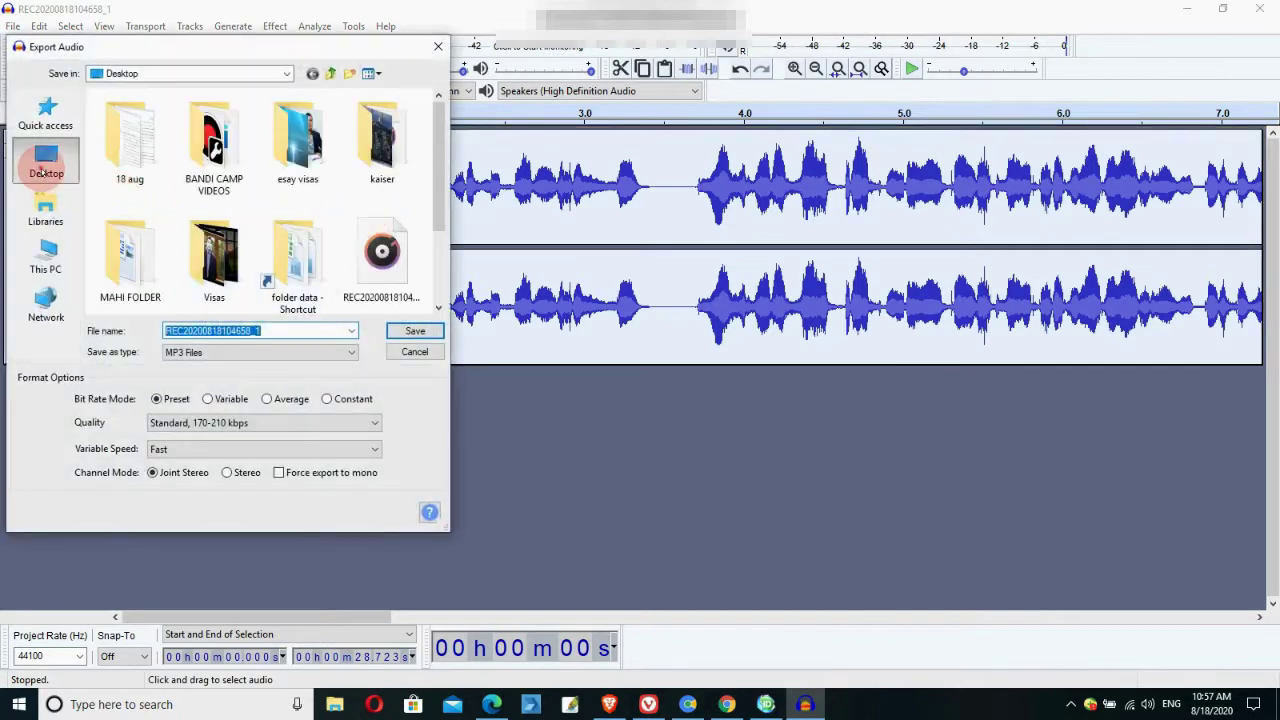
pyautogui.click(43, 160)
pyautogui.click(262, 330)
pyautogui.moveTo(262, 330); pyautogui.dragTo(106, 330)
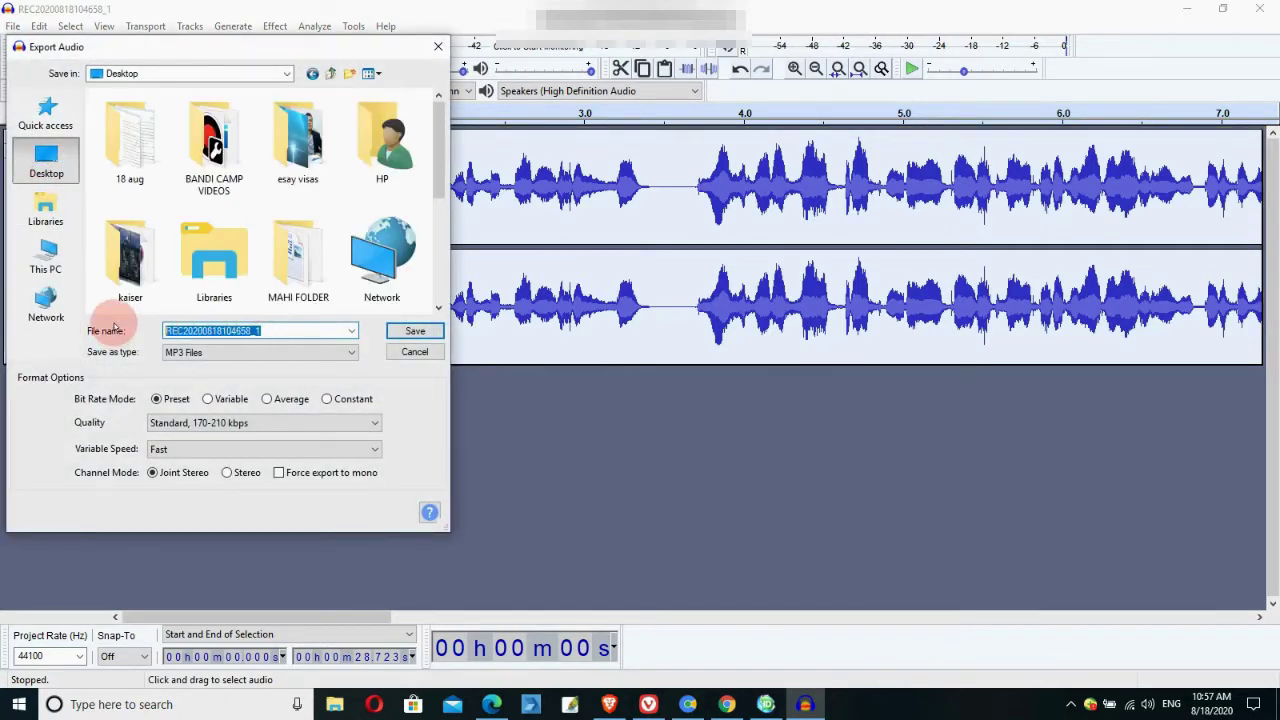
pyautogui.write('new voice recor')
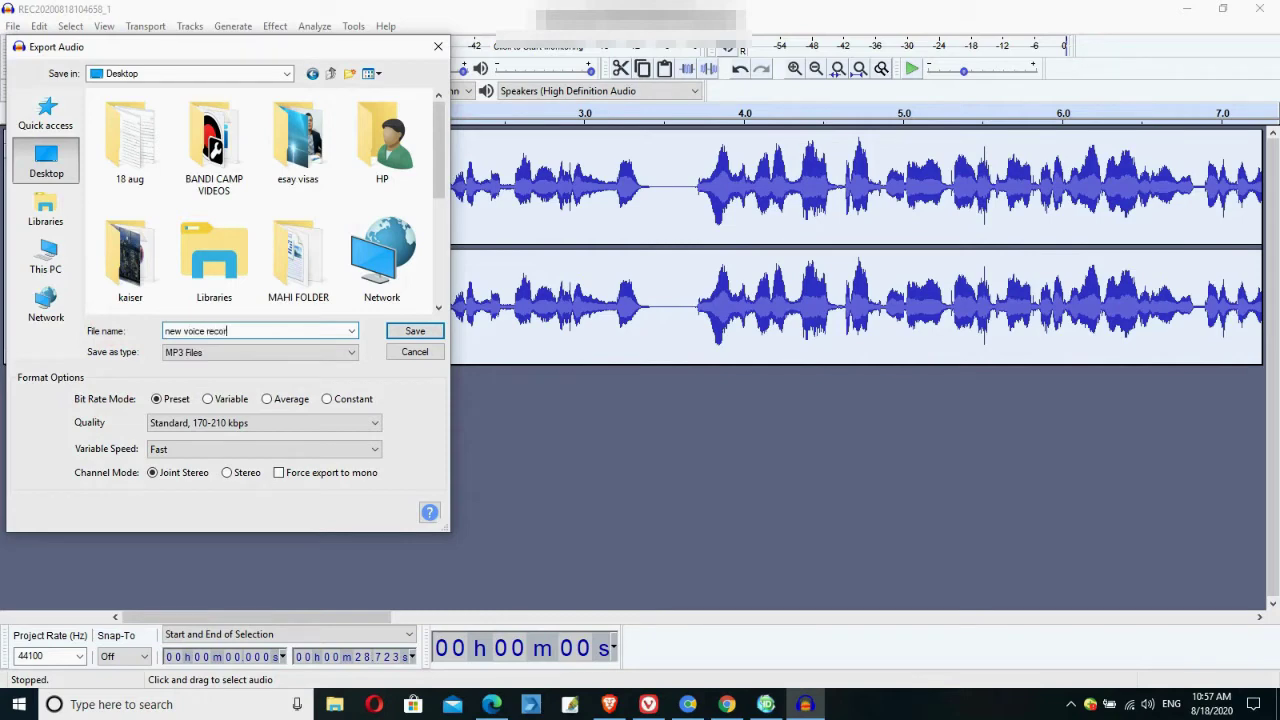
pyautogui.write('d')
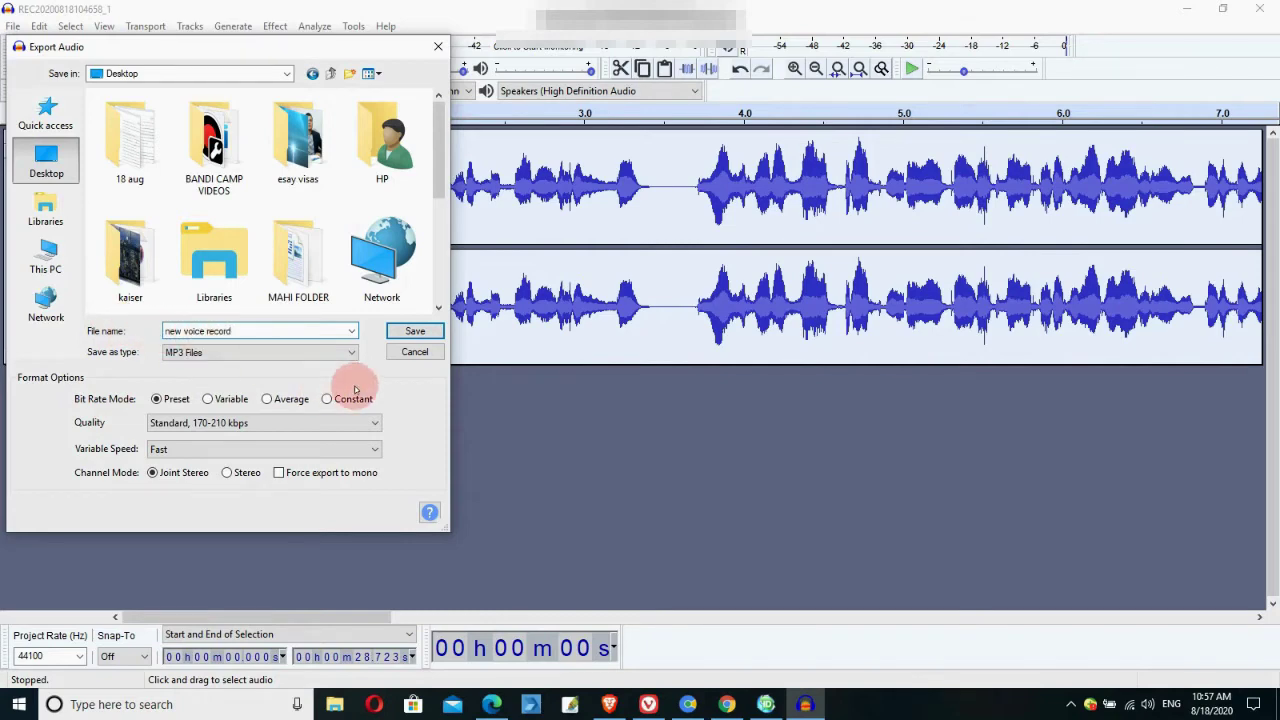
pyautogui.click(415, 331)
pyautogui.click(691, 500)
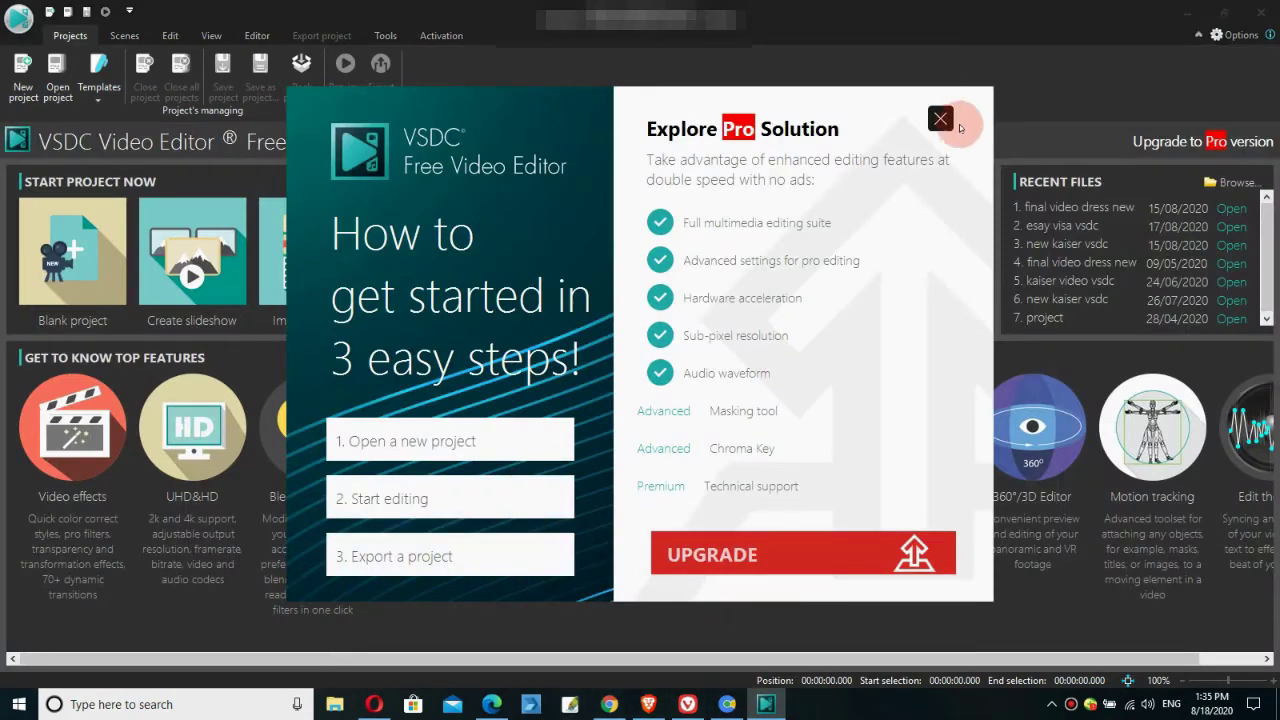
# In VSDC Free Video Editor, close the Explore Pro Solution welcome dialog
pyautogui.click(942, 125)
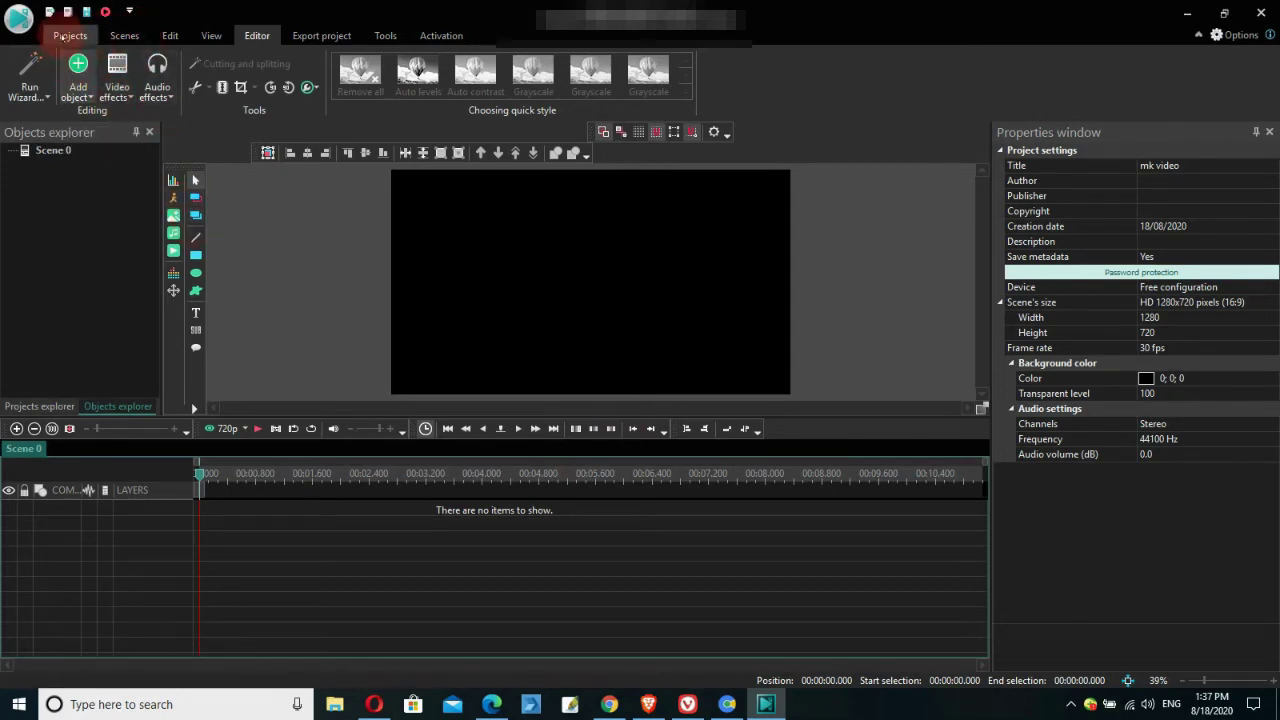
pyautogui.click(68, 36)
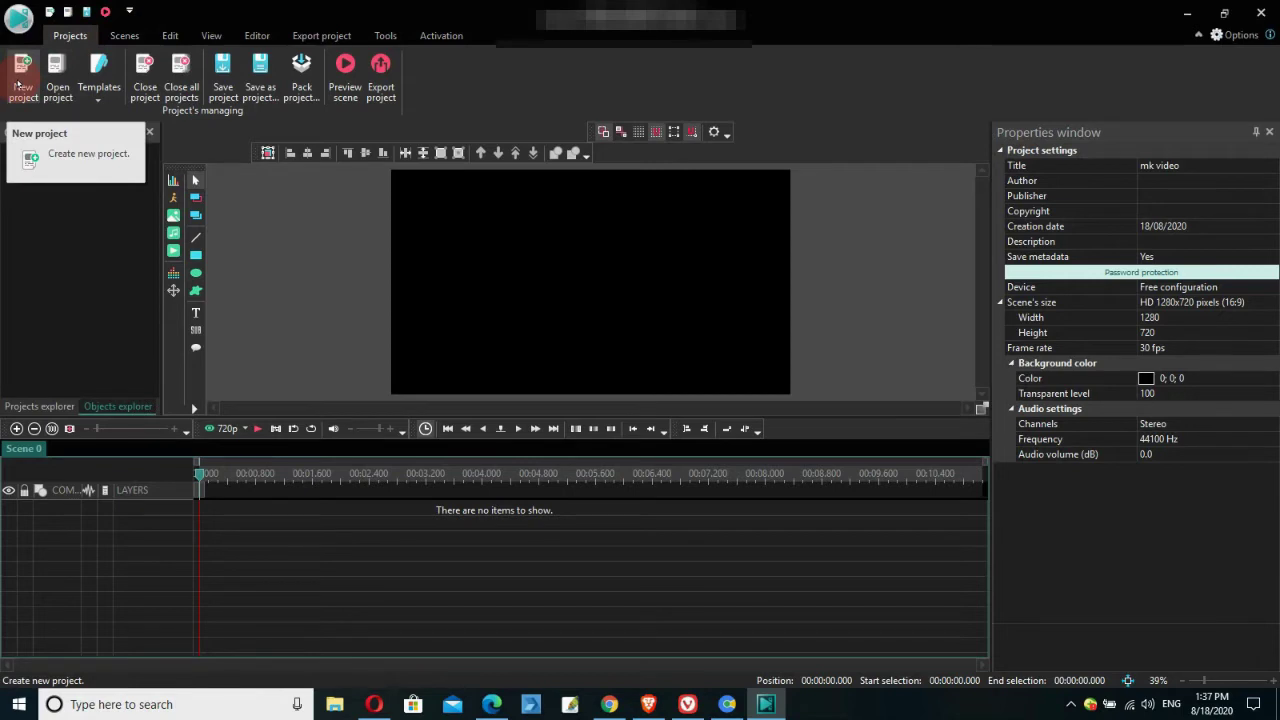
pyautogui.click(20, 80)
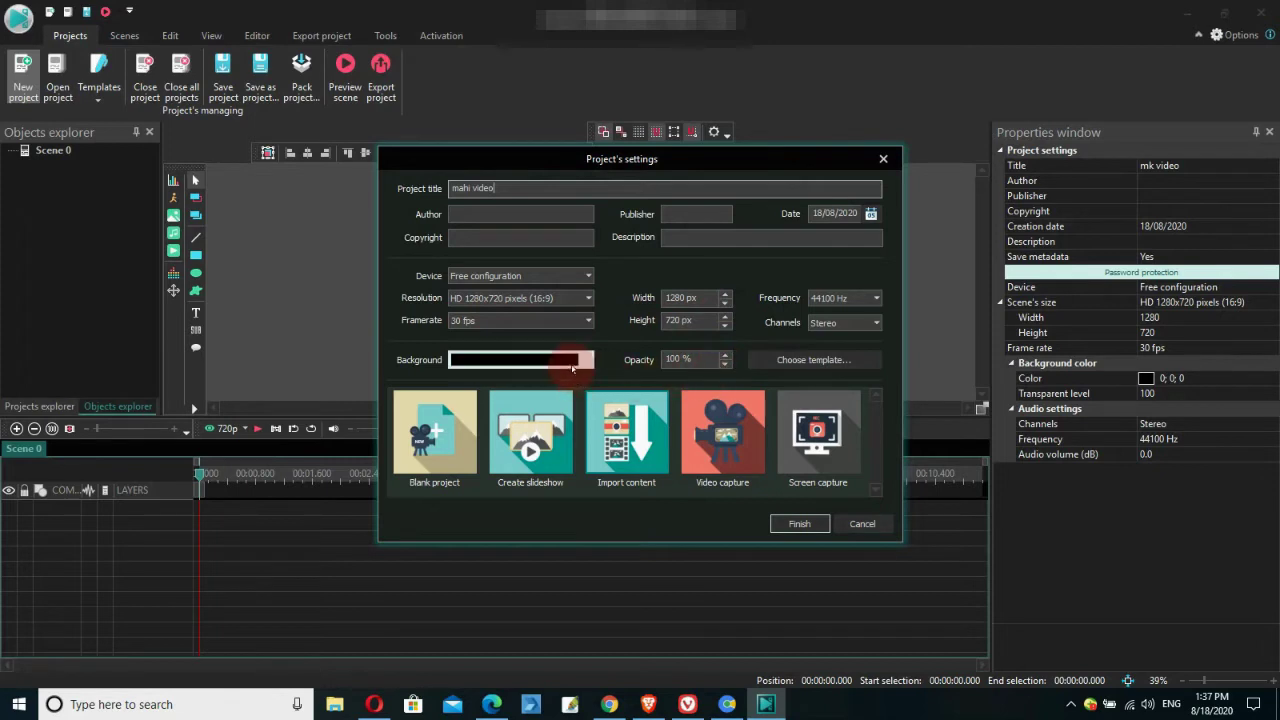
pyautogui.click(585, 361)
pyautogui.click(585, 361)
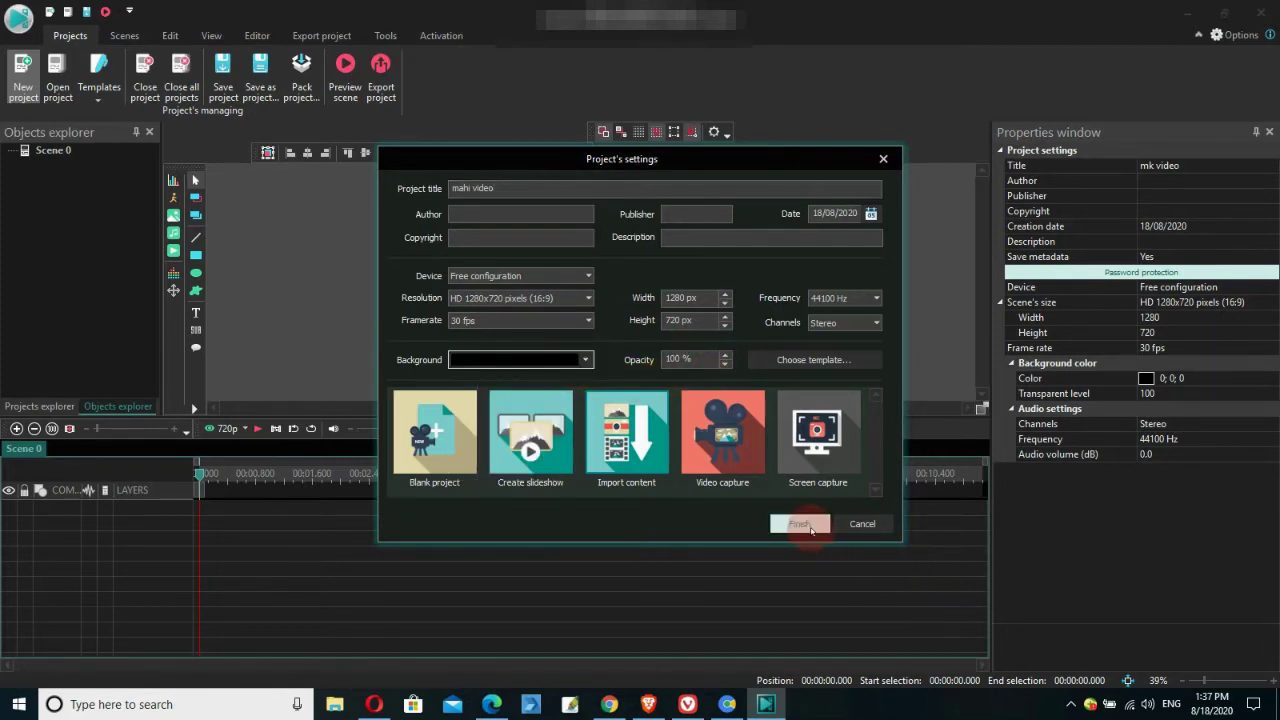
pyautogui.click(800, 524)
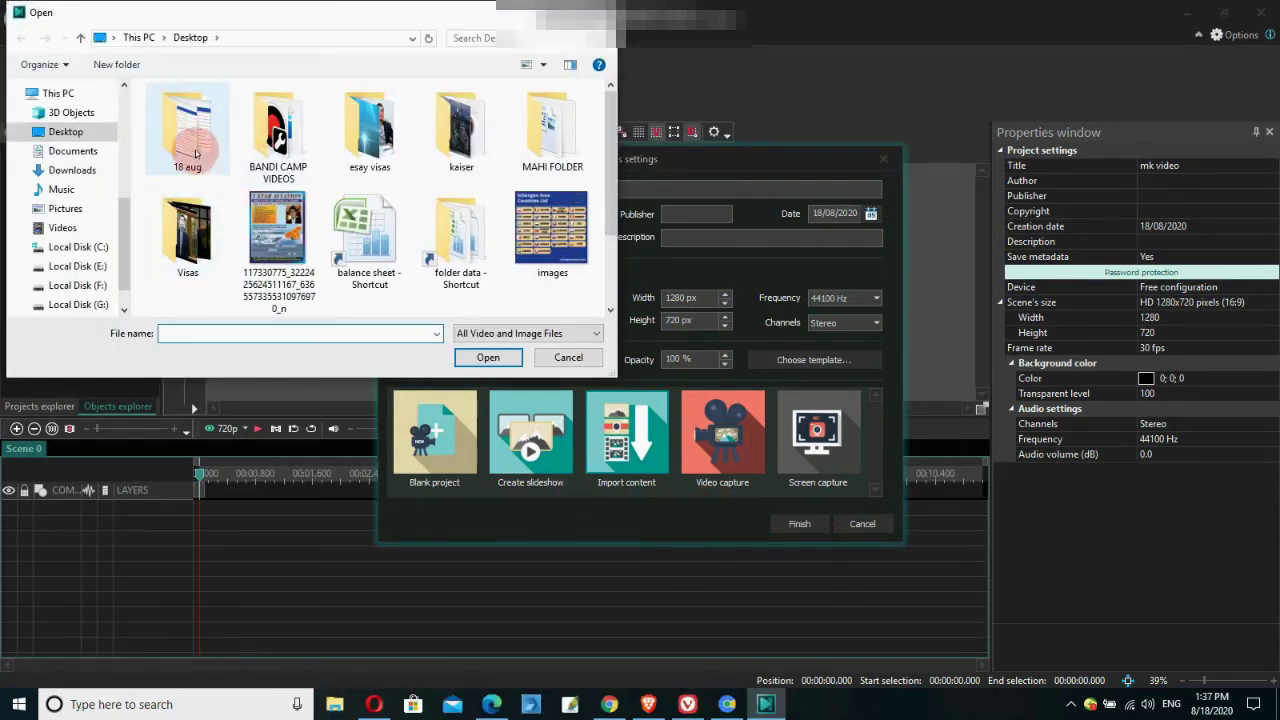
pyautogui.scroll(-2, 210, 144)
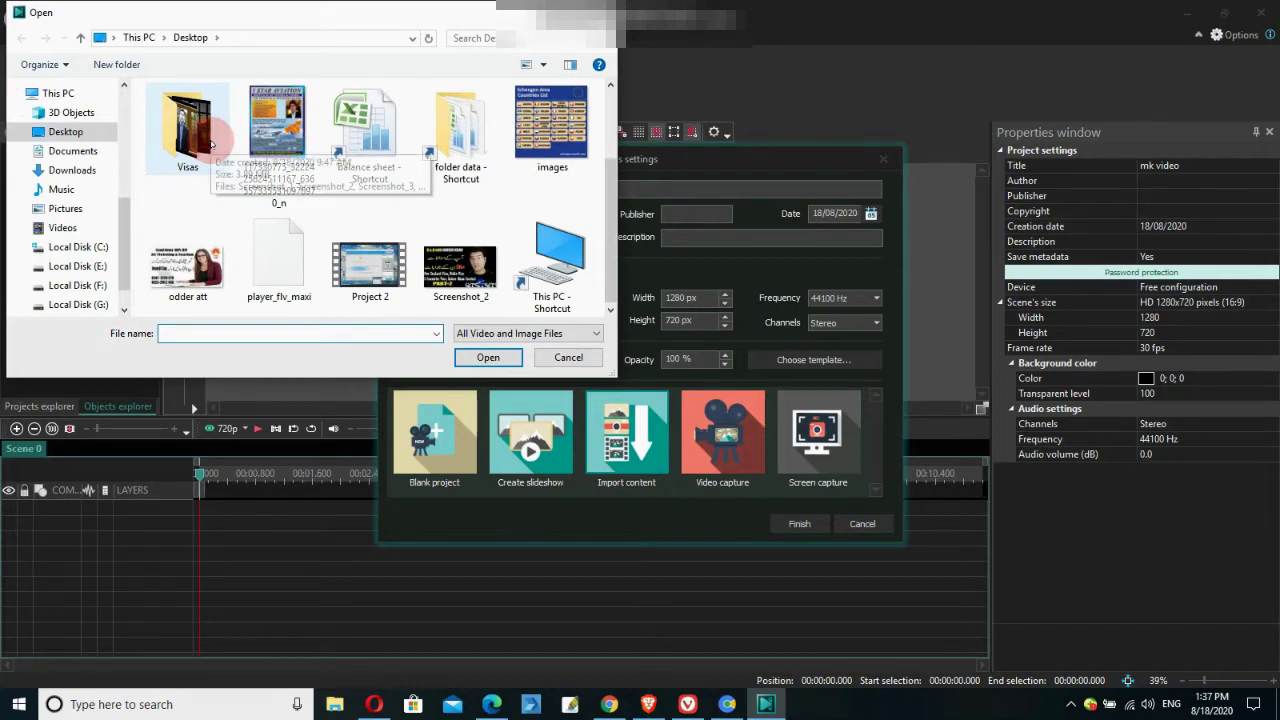
pyautogui.click(568, 357)
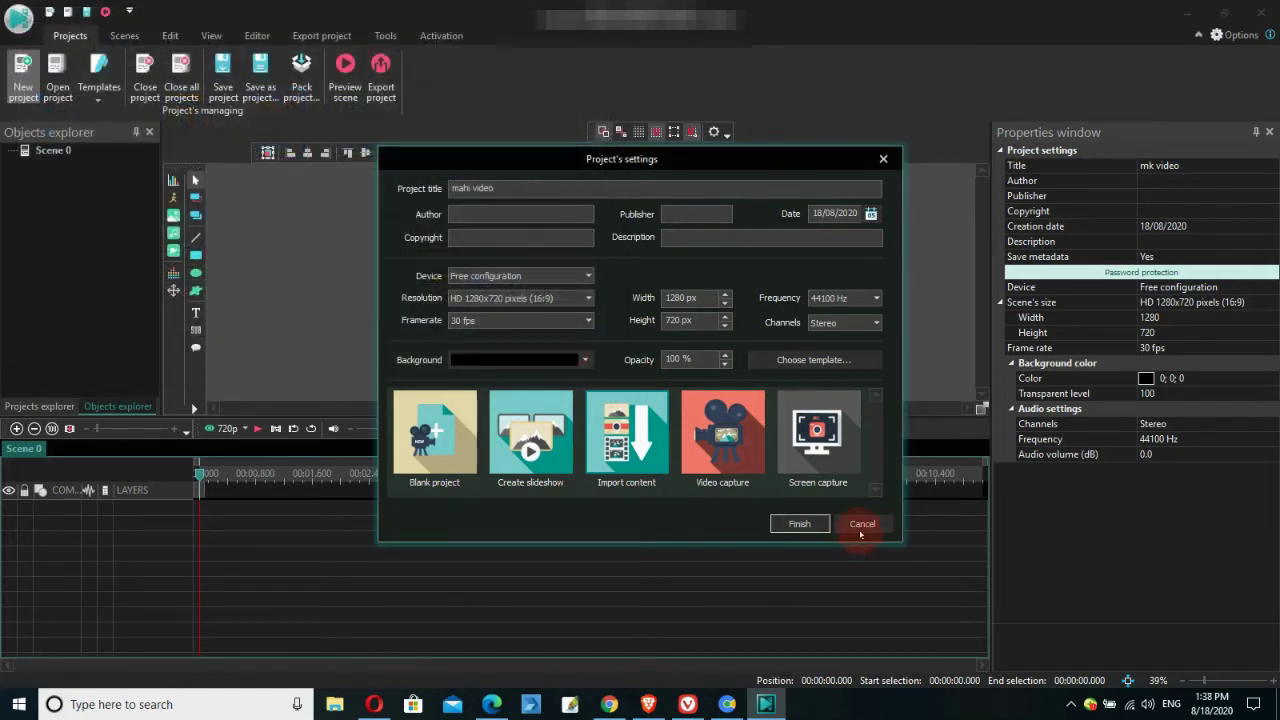
pyautogui.click(862, 523)
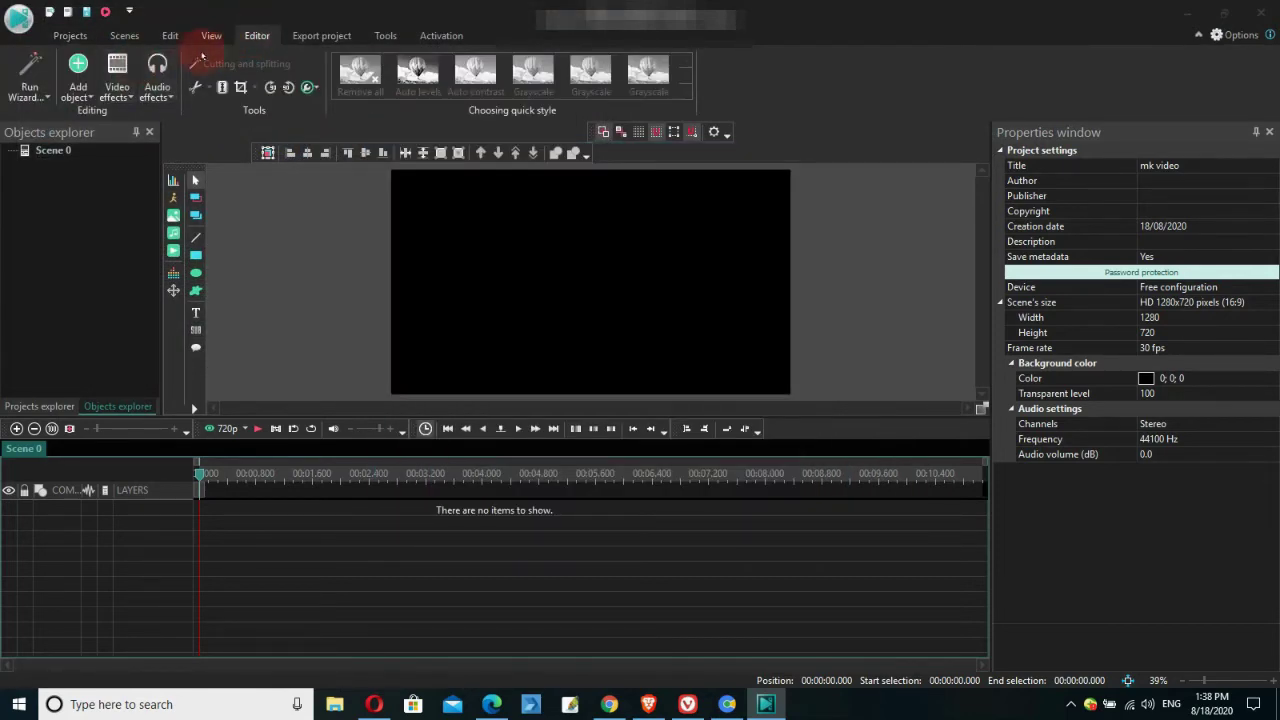
# Add the Project 2 video from the Desktop at the cursor position on a new layer, and set the preview quality to 1080p
pyautogui.click(78, 72)
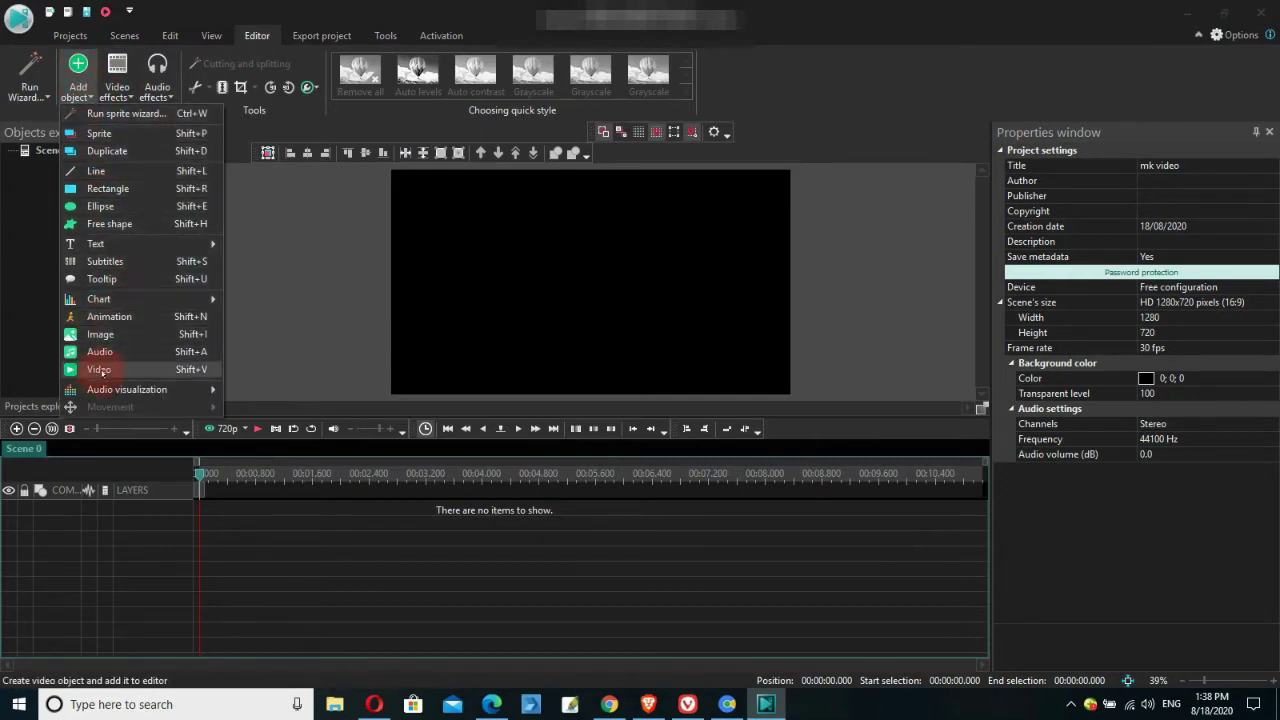
pyautogui.click(99, 370)
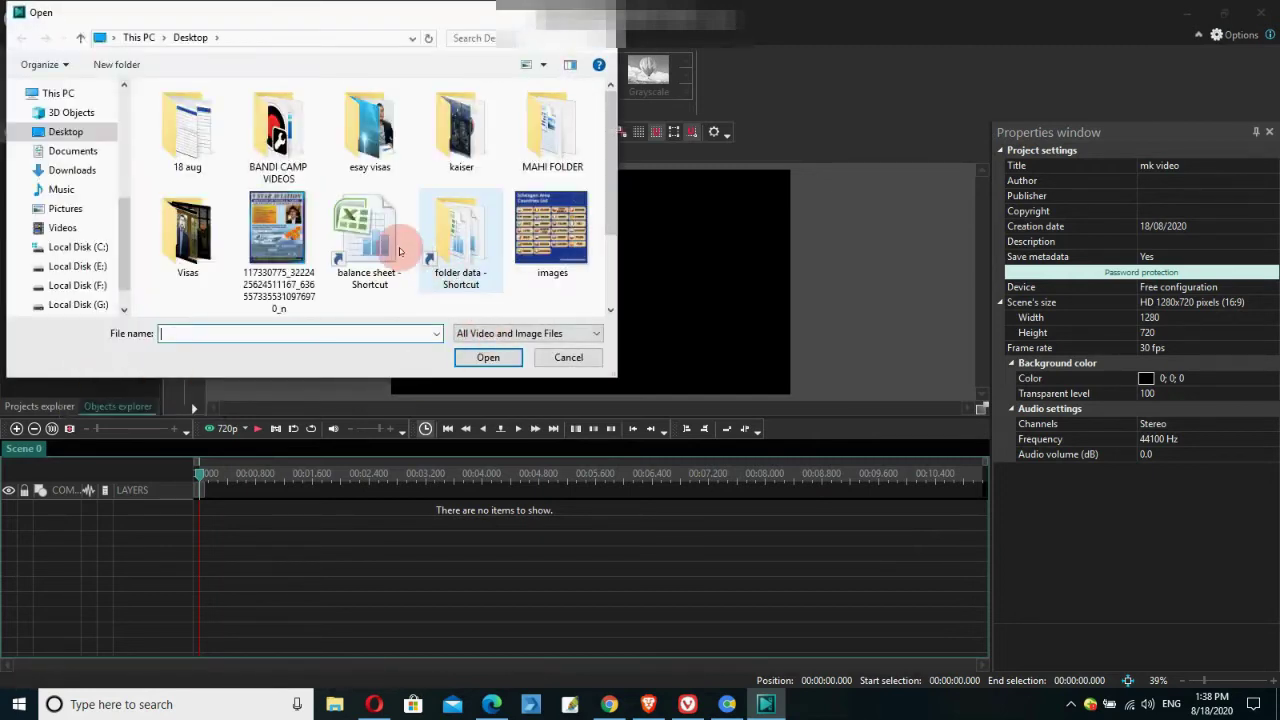
pyautogui.scroll(-1, 345, 240)
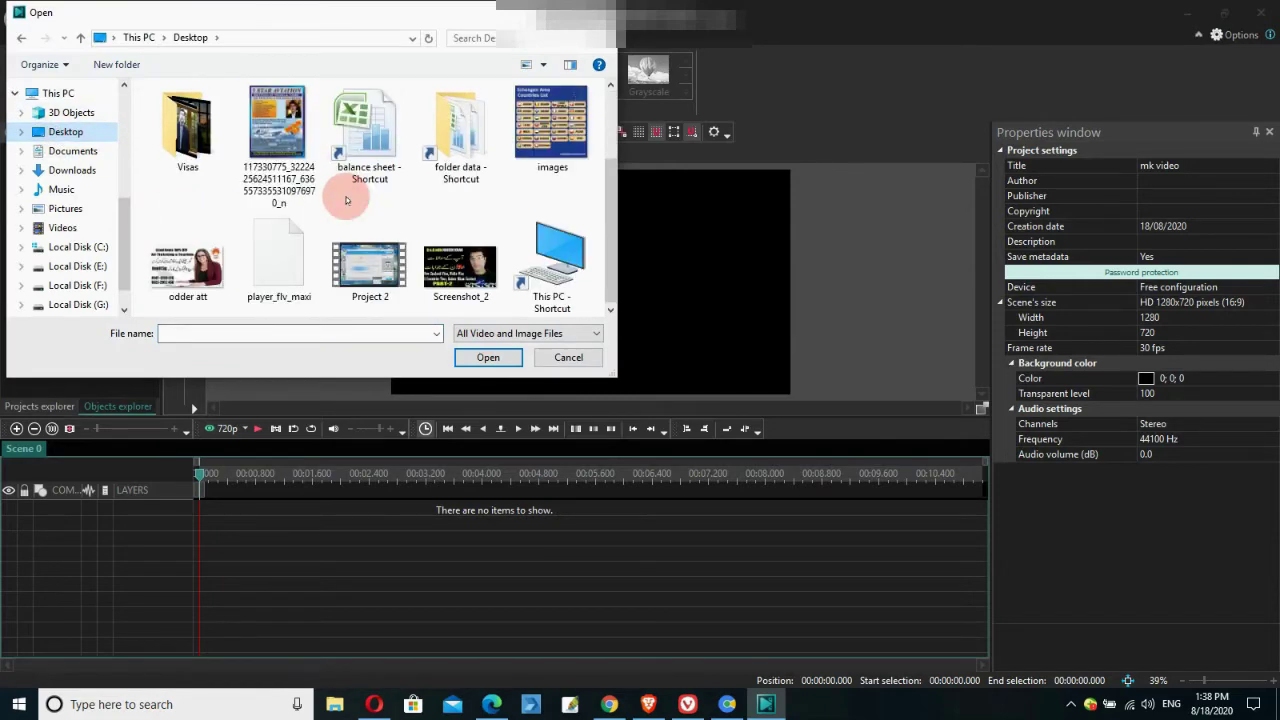
pyautogui.click(367, 268)
pyautogui.click(488, 357)
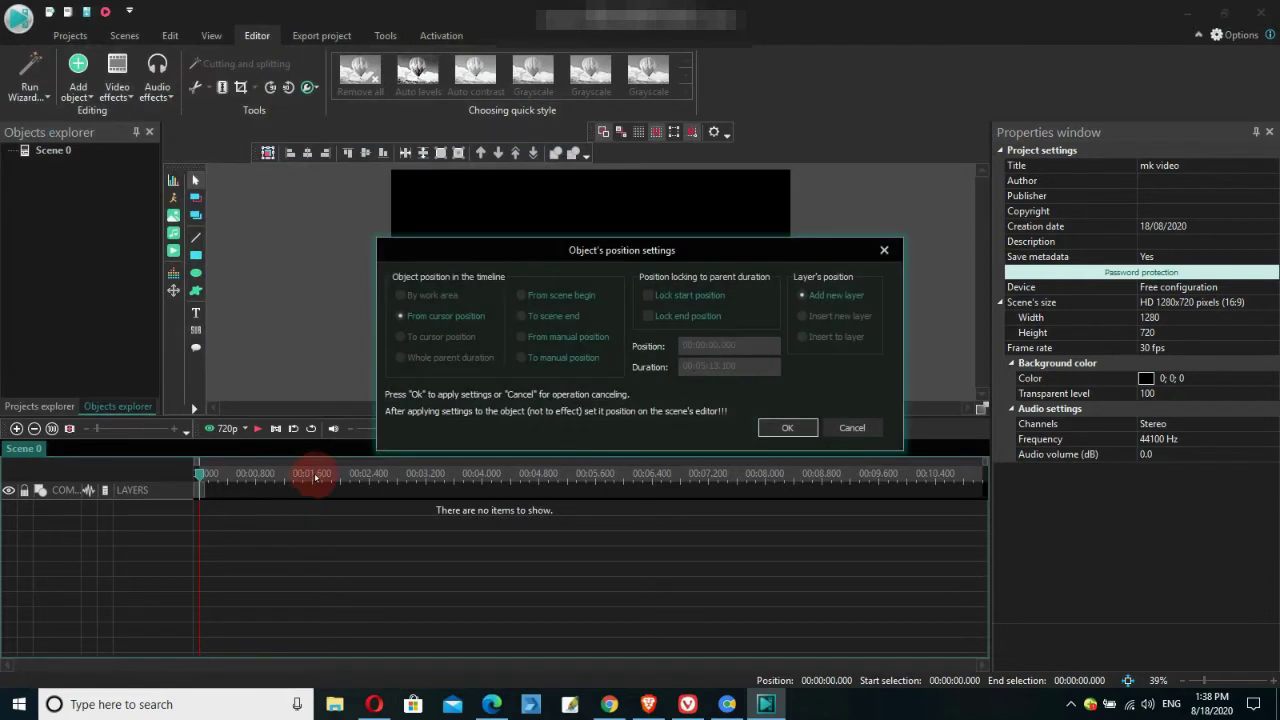
pyautogui.click(790, 428)
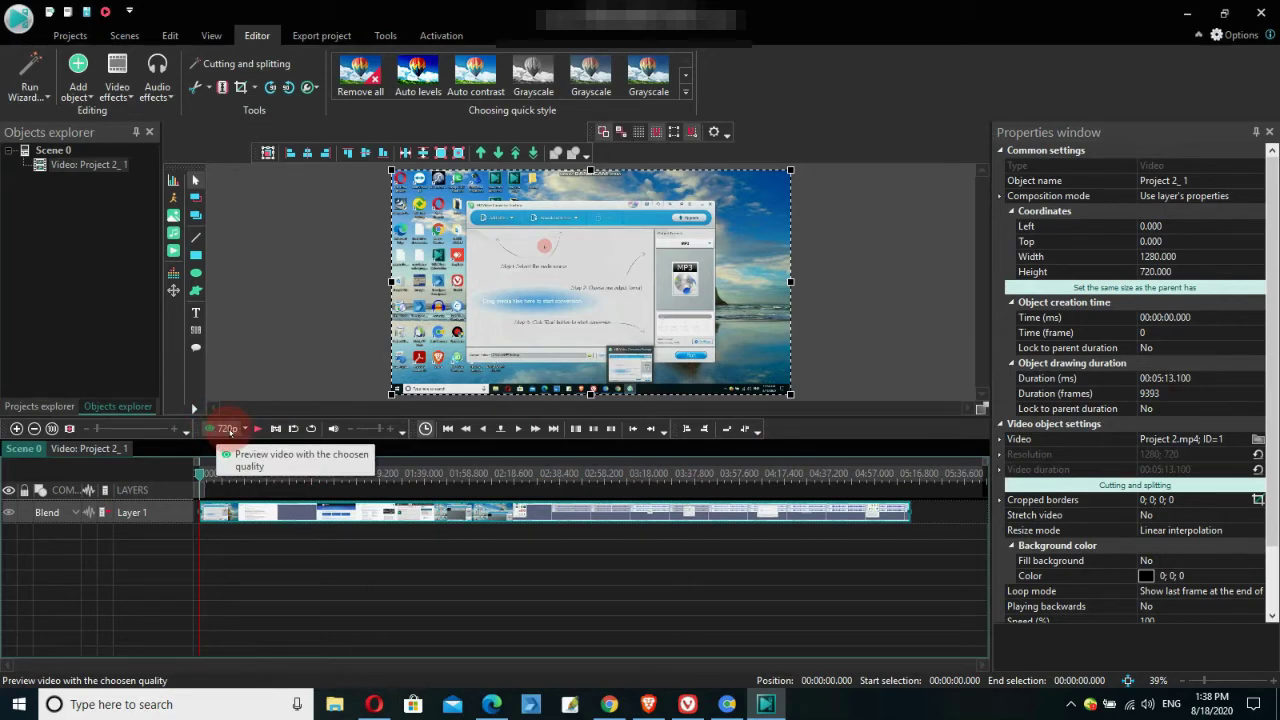
pyautogui.click(242, 428)
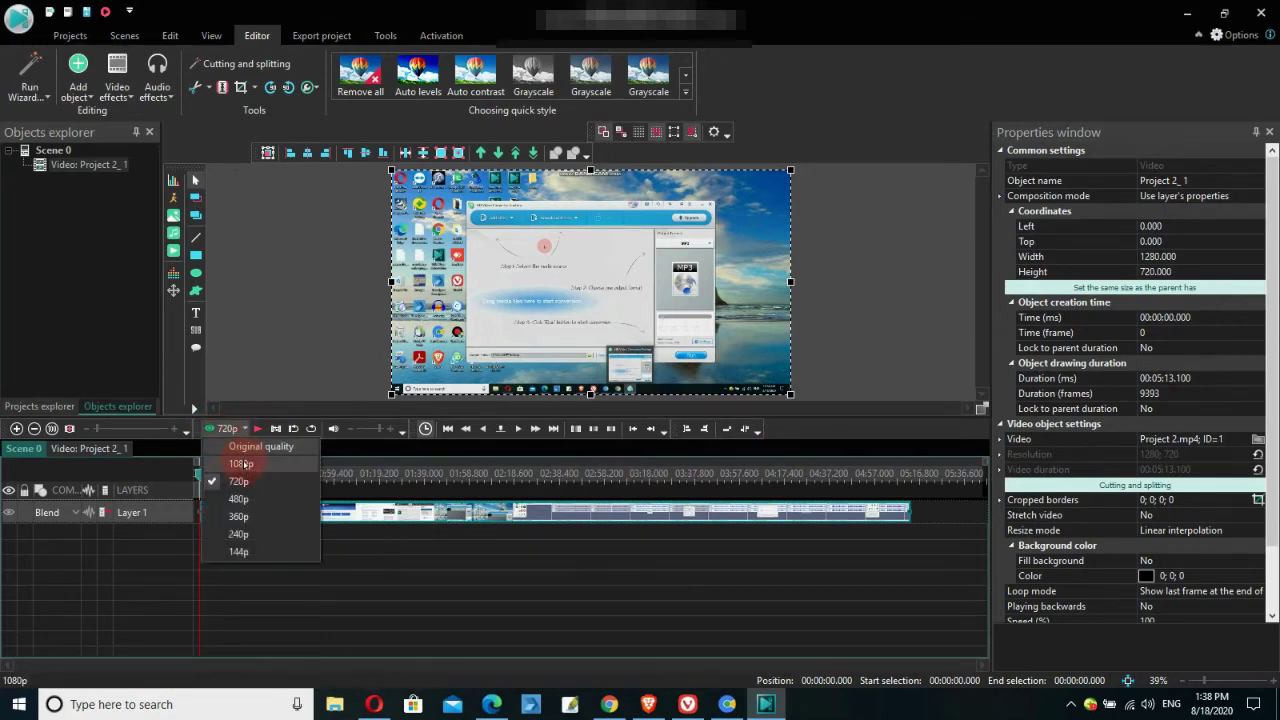
pyautogui.click(241, 465)
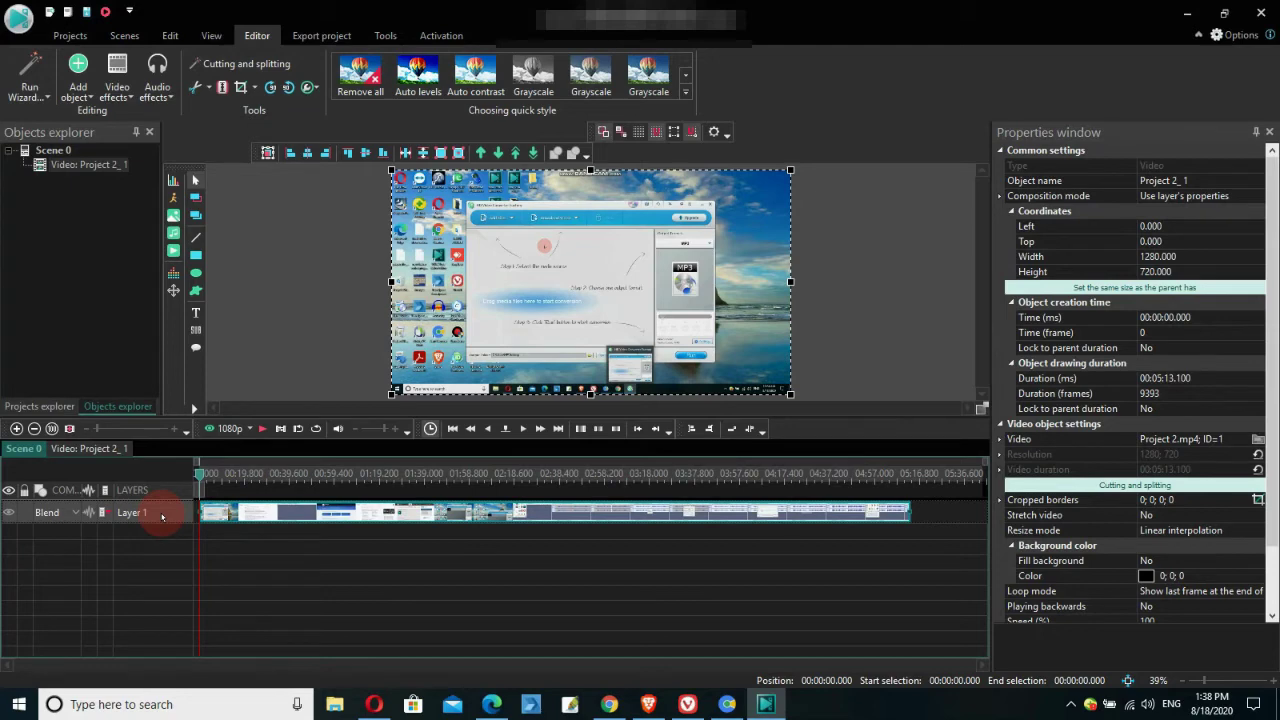
# Add the "new voice record" audio from the Desktop and place it on its own layer beneath the video, spanning the video's full length
pyautogui.click(78, 65)
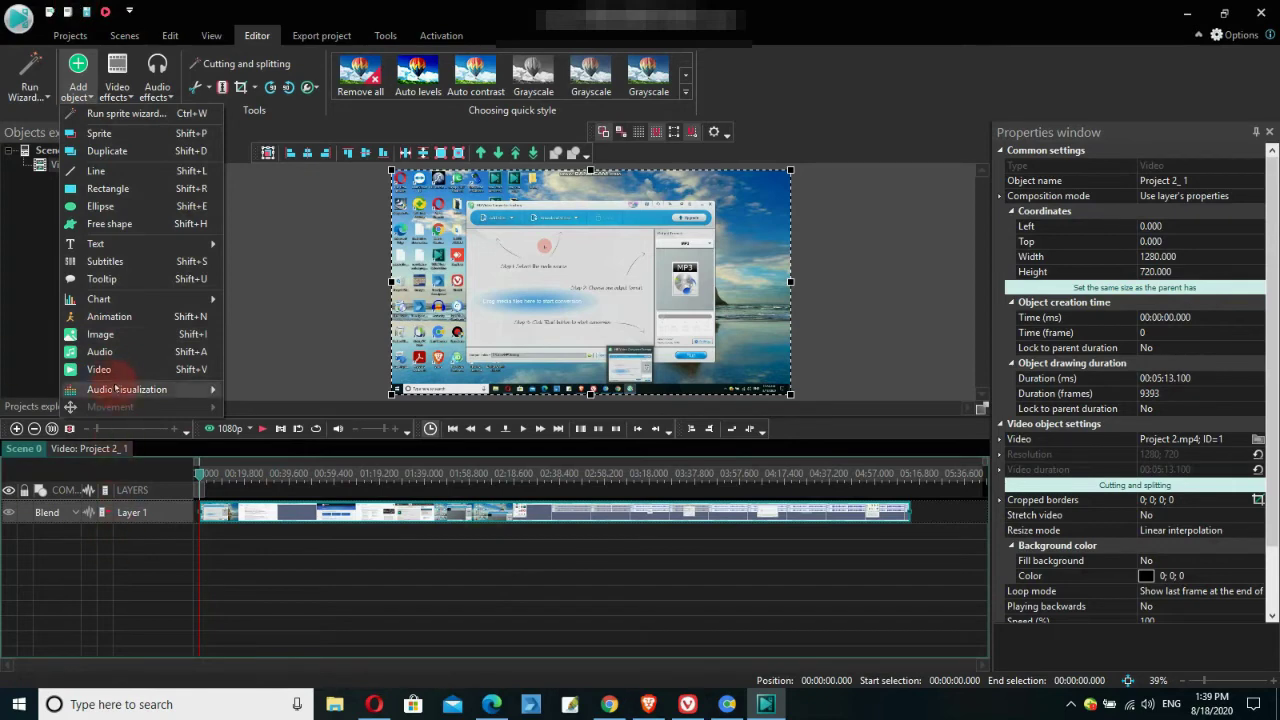
pyautogui.click(110, 352)
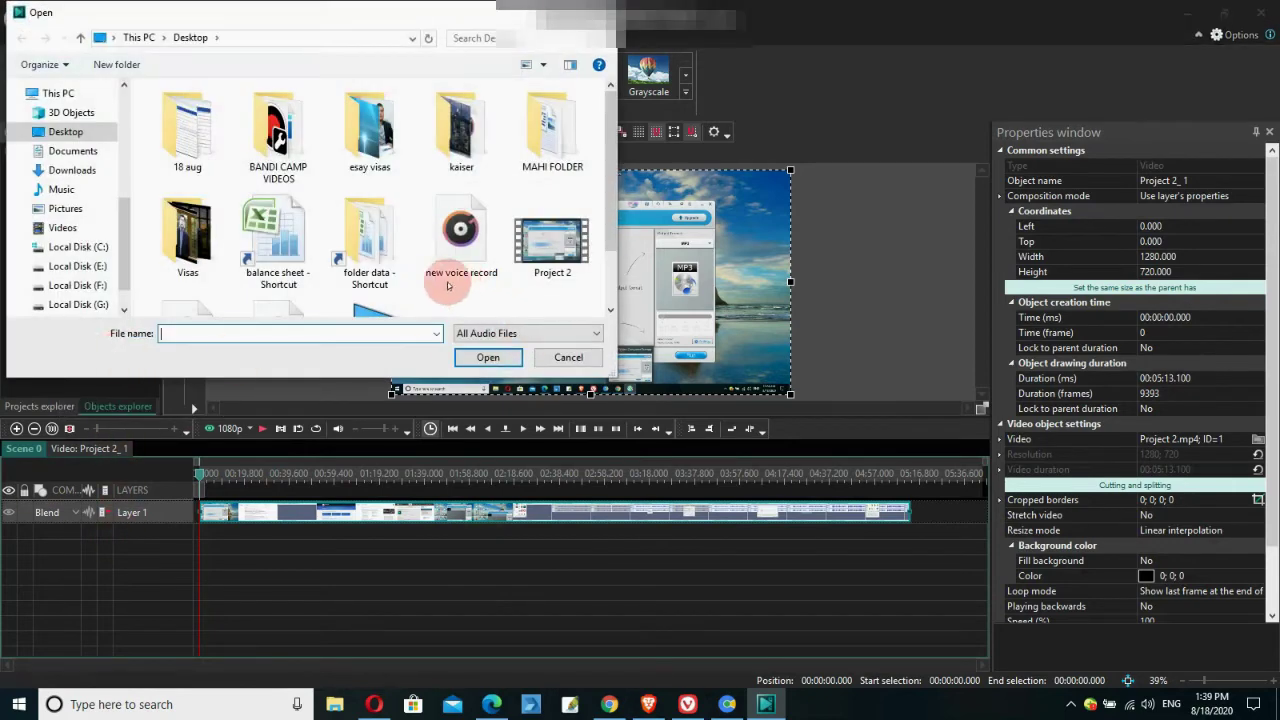
pyautogui.click(445, 288)
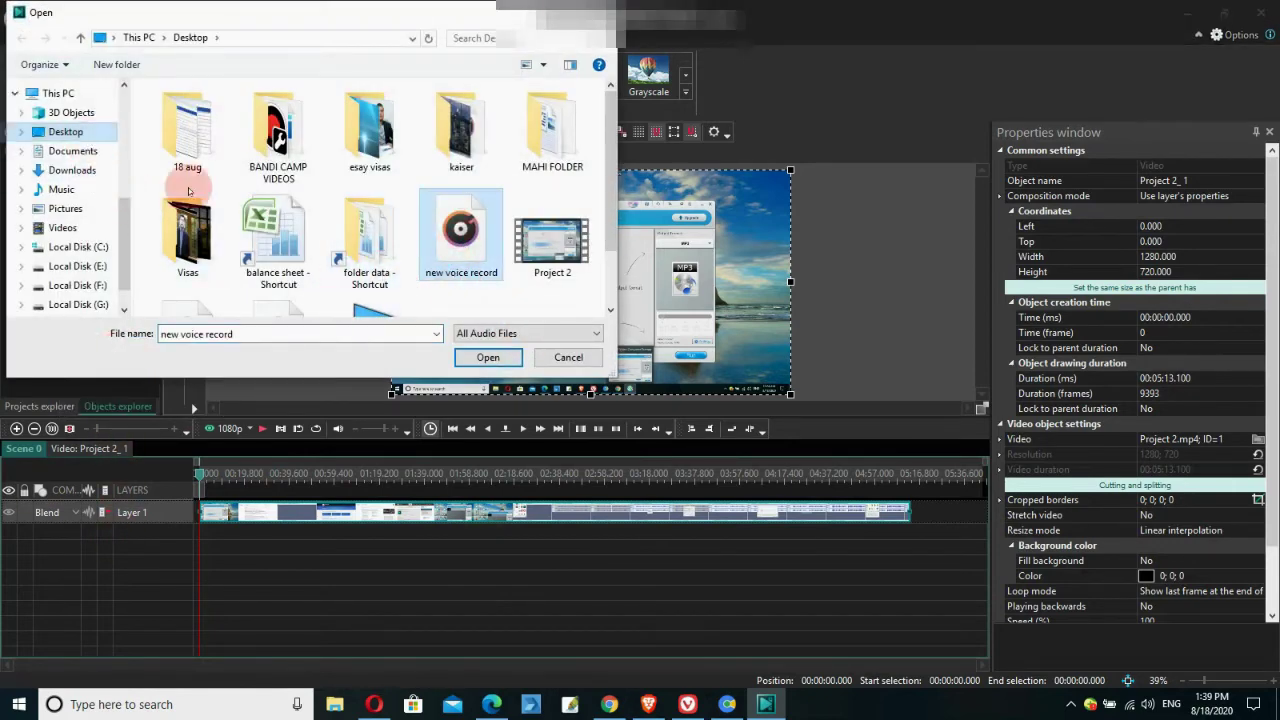
pyautogui.click(488, 357)
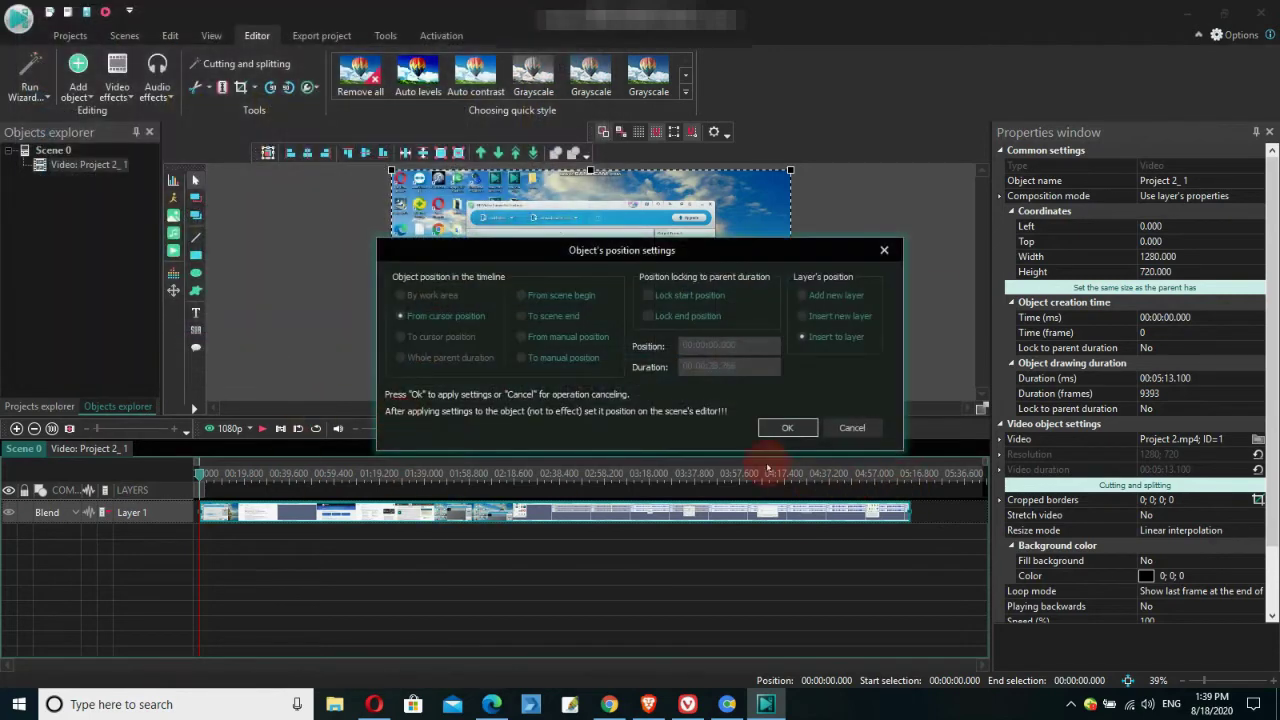
pyautogui.click(777, 428)
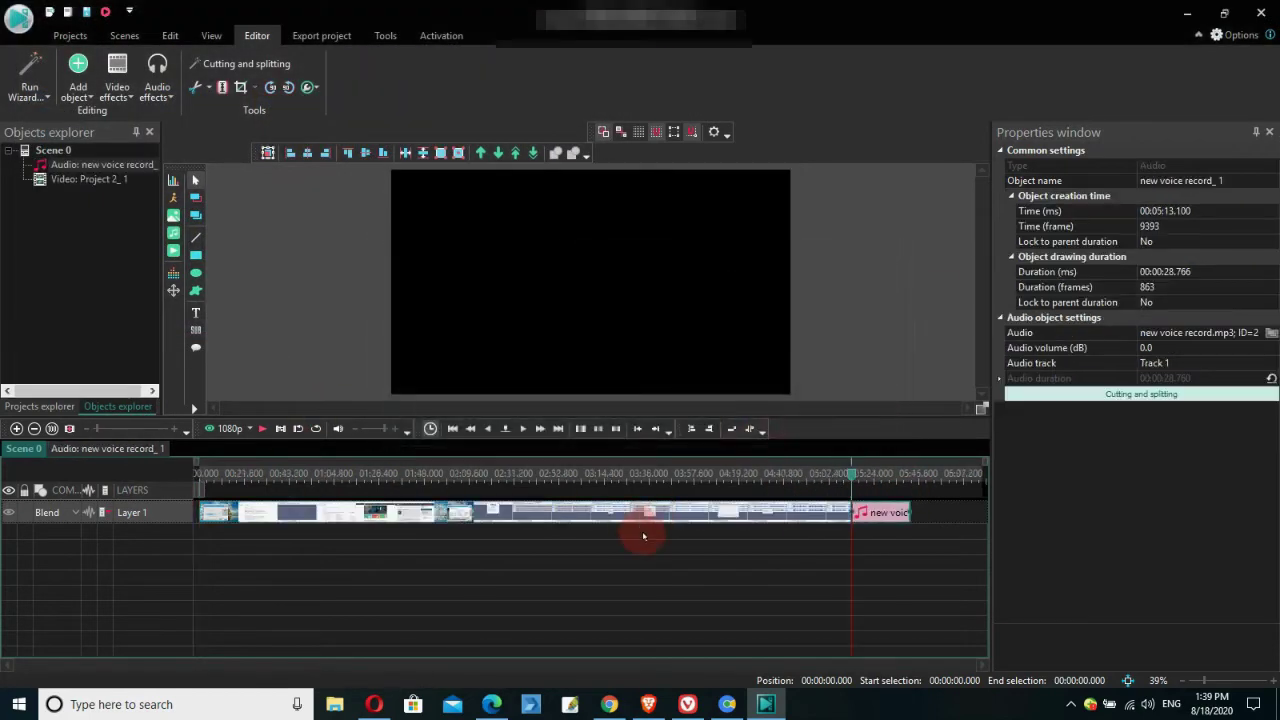
pyautogui.click(889, 521)
pyautogui.moveTo(883, 517); pyautogui.dragTo(222, 555)
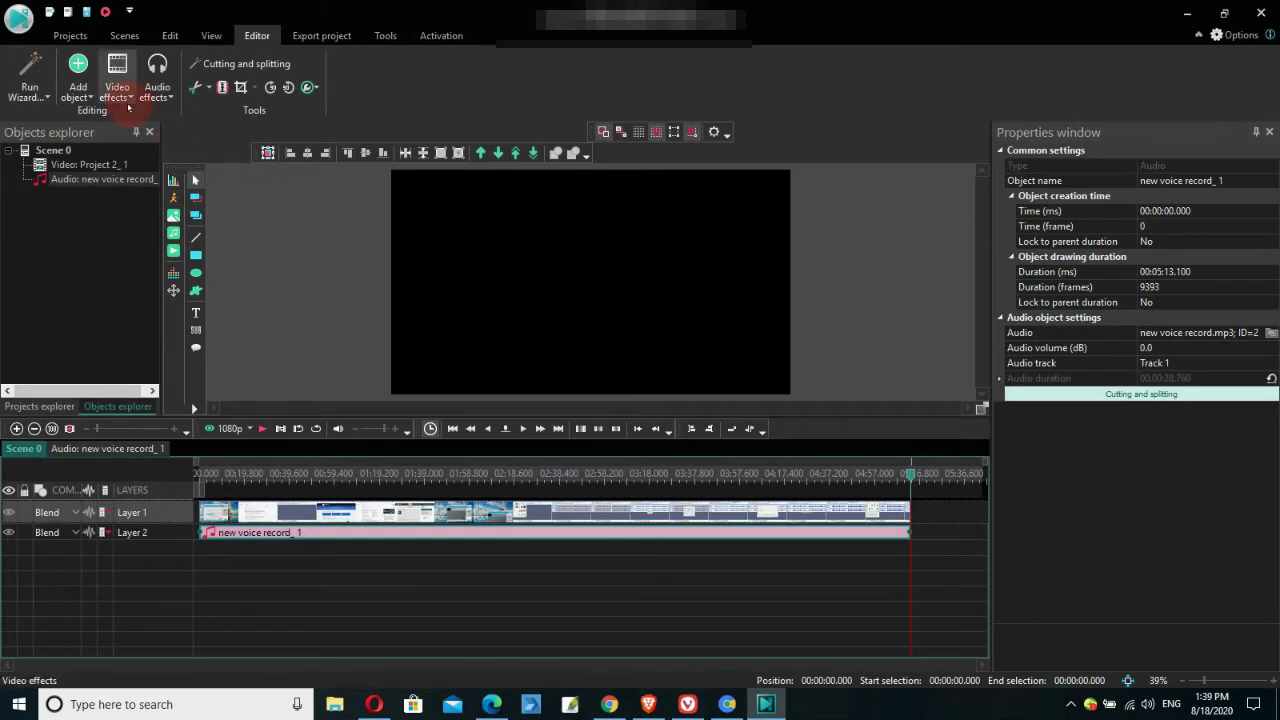
# Move the timeline cursor to about 00:00:09.833
pyautogui.click(78, 72)
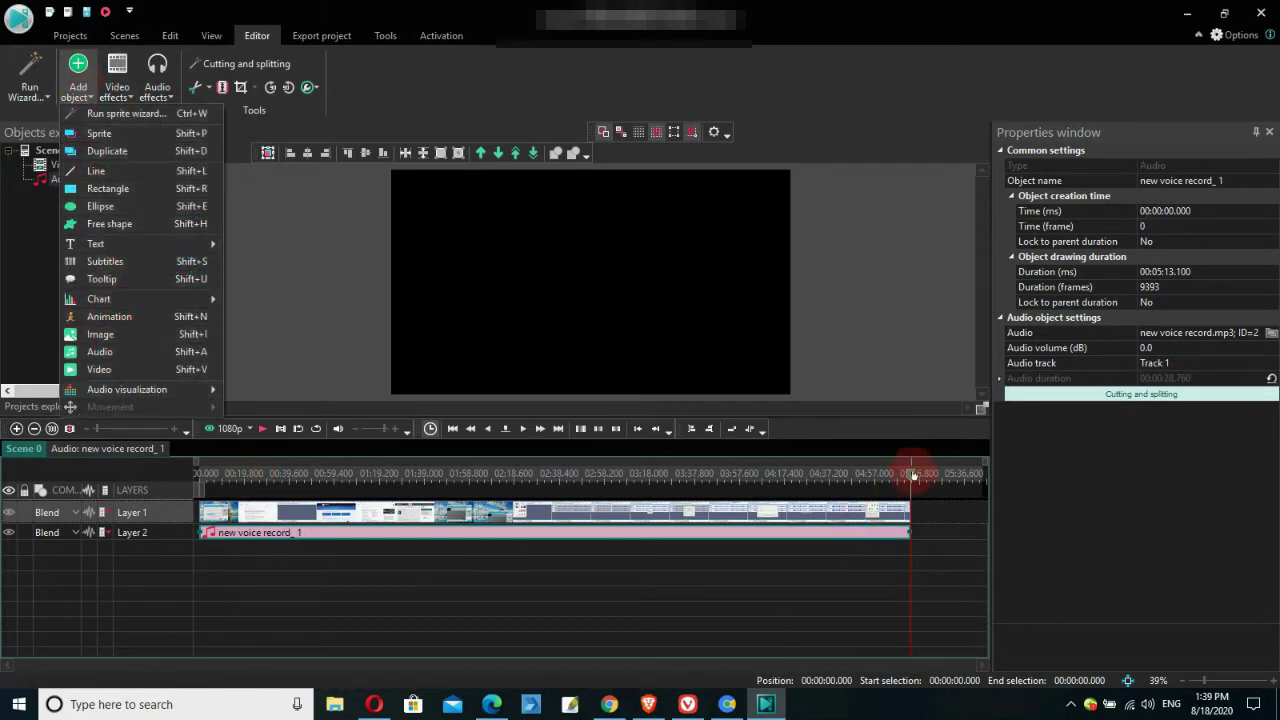
pyautogui.click(913, 476)
pyautogui.click(220, 474)
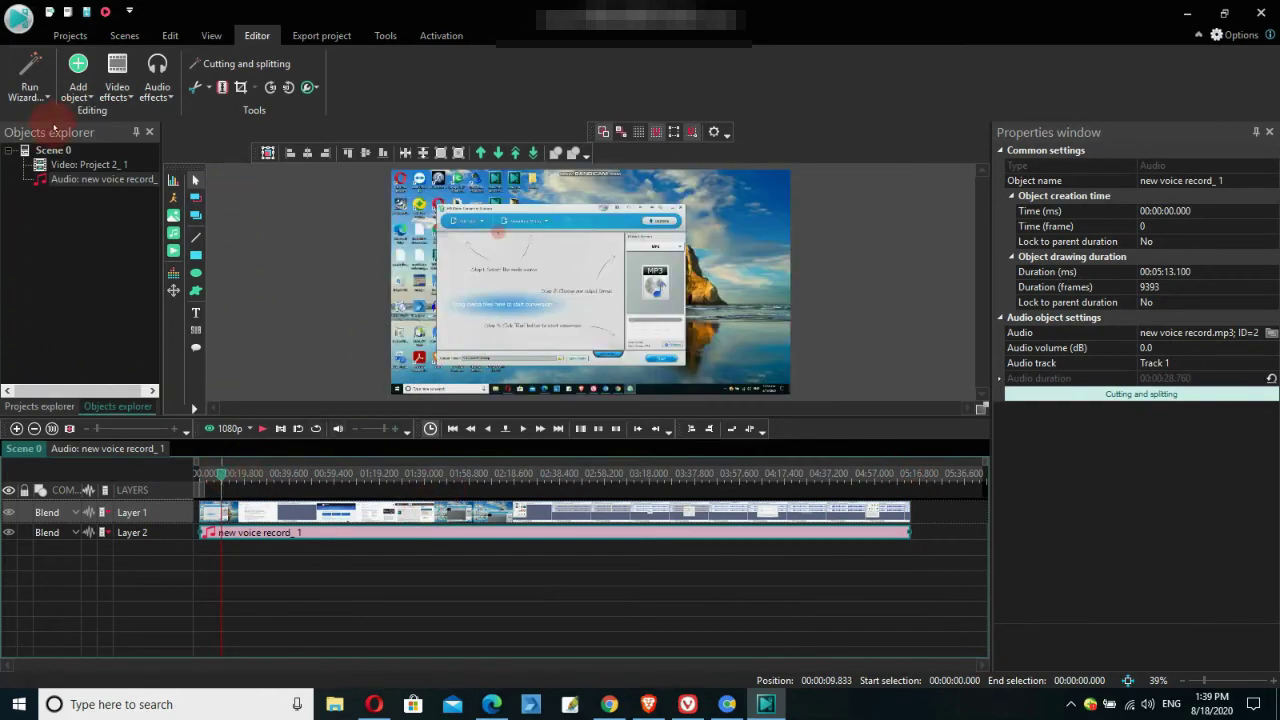
pyautogui.click(117, 80)
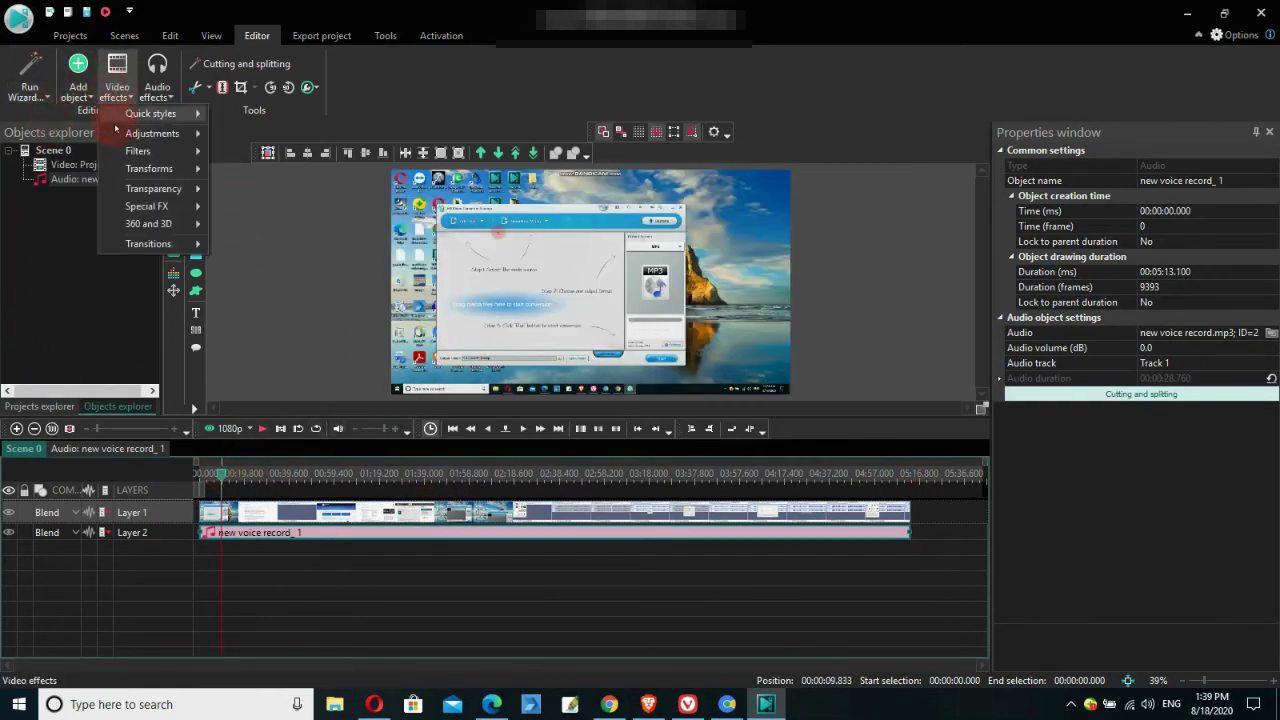
pyautogui.click(78, 88)
pyautogui.click(78, 88)
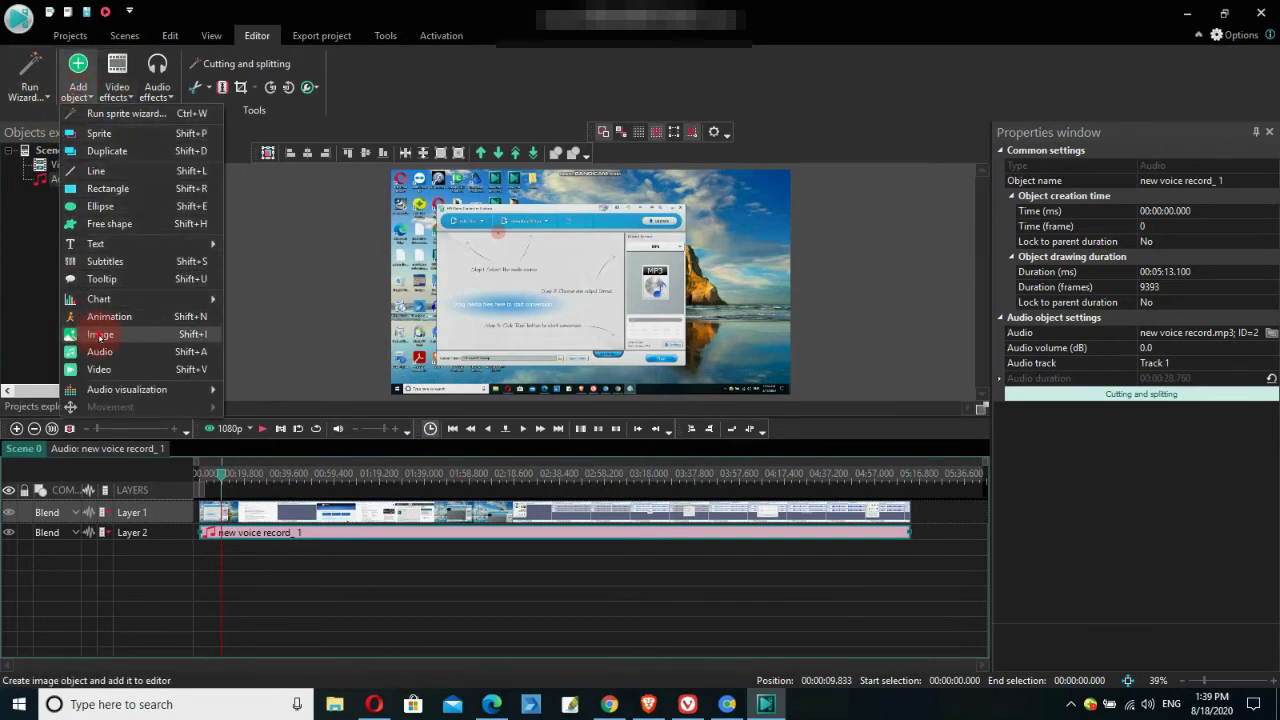
pyautogui.click(100, 337)
pyautogui.scroll(-1, 416, 220)
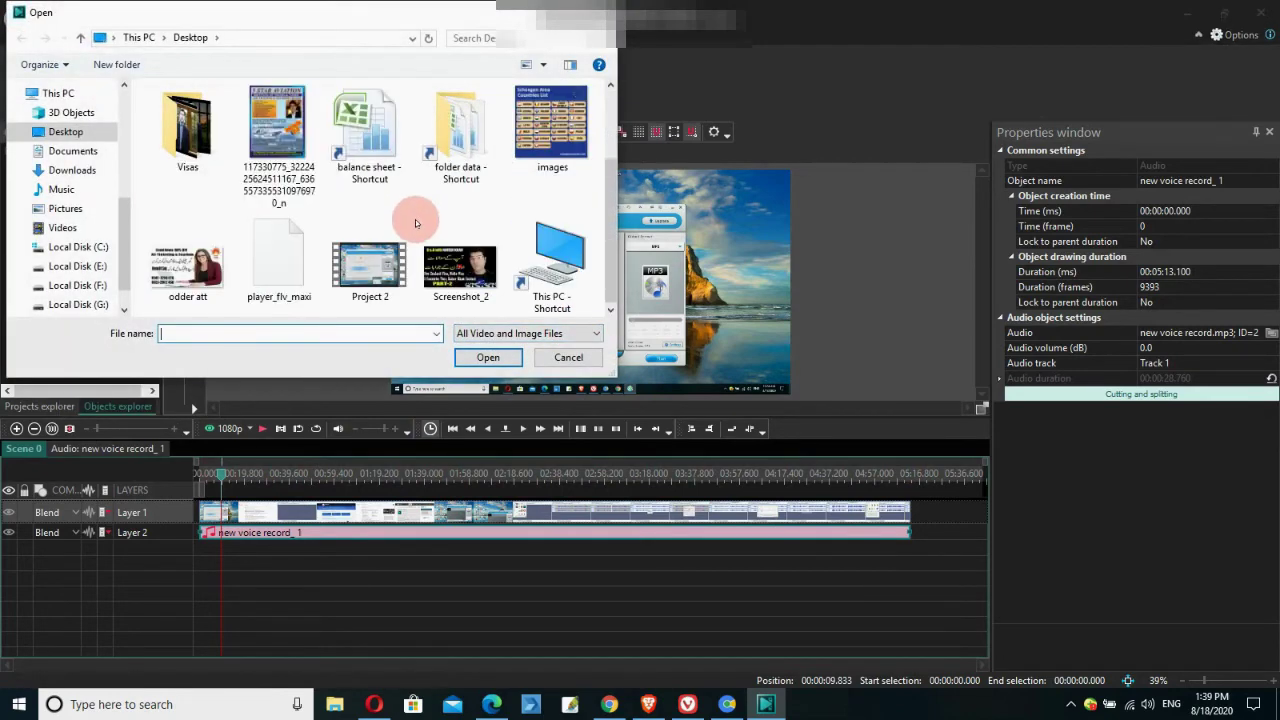
pyautogui.click(187, 262)
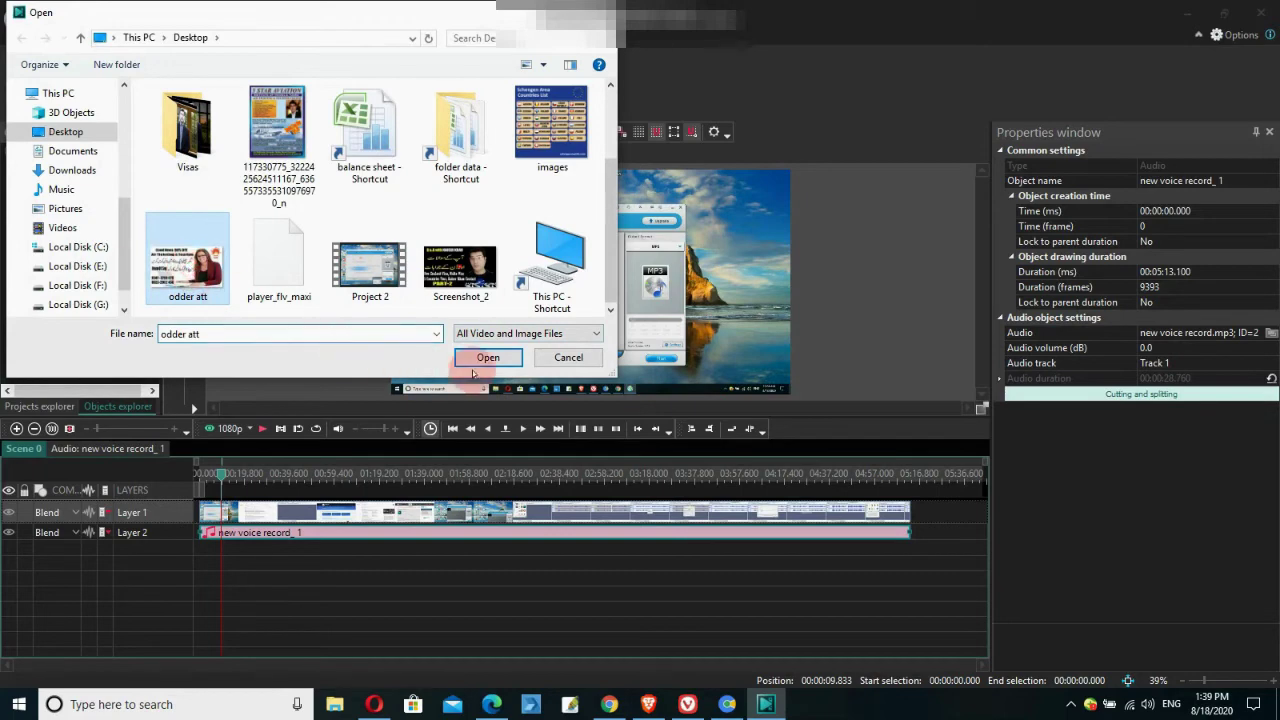
pyautogui.click(568, 357)
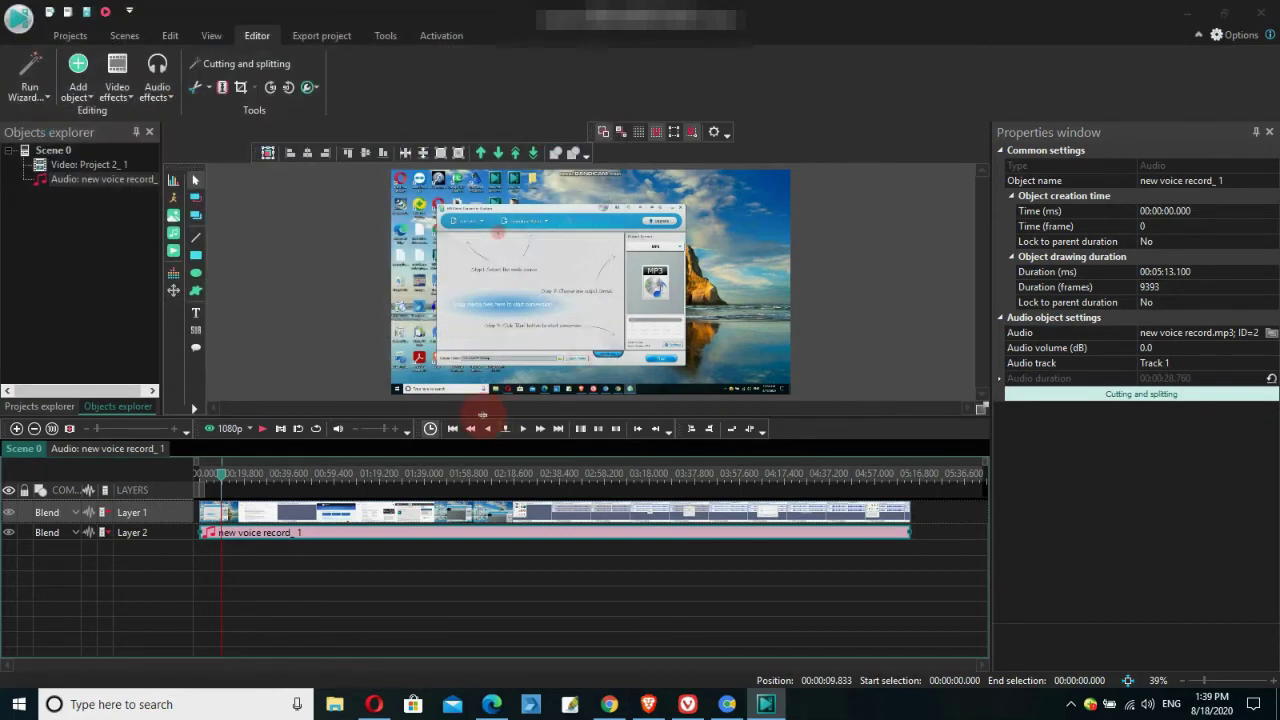
# Apply the Silence amplitude effect to the Project 2 video clip, starting from the cursor position
pyautogui.rightClick(252, 508)
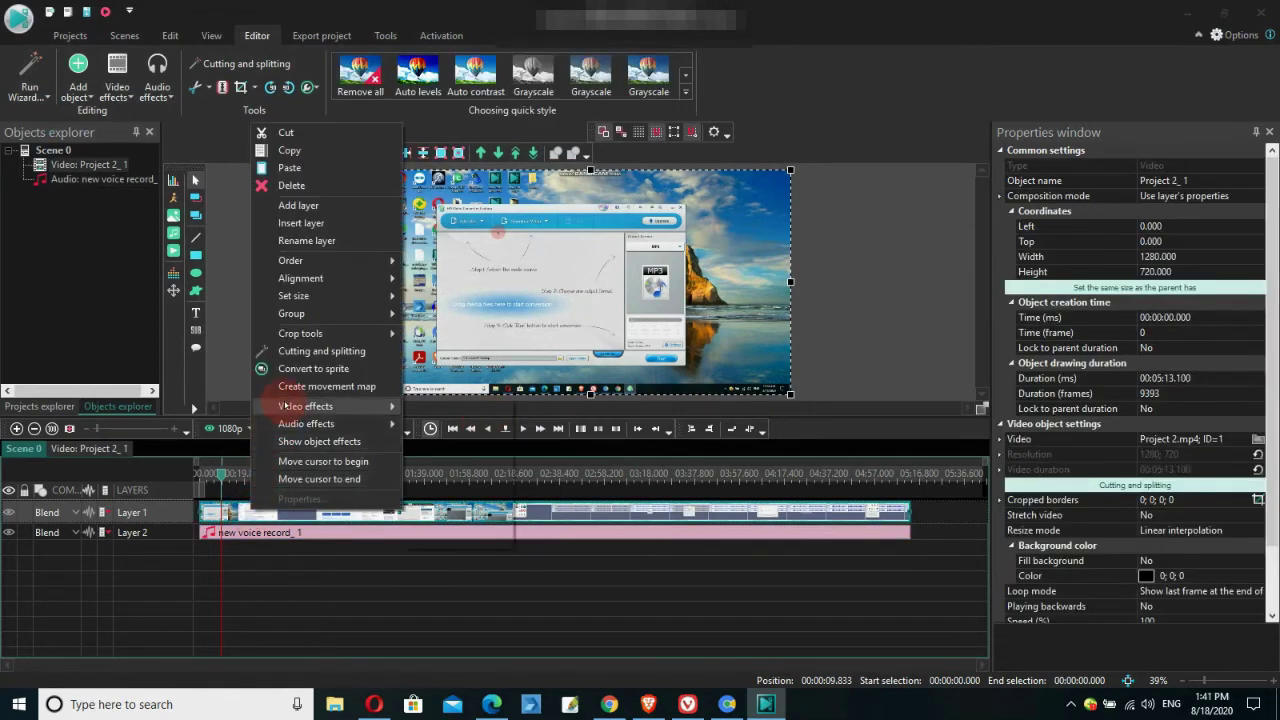
pyautogui.moveTo(299, 425)
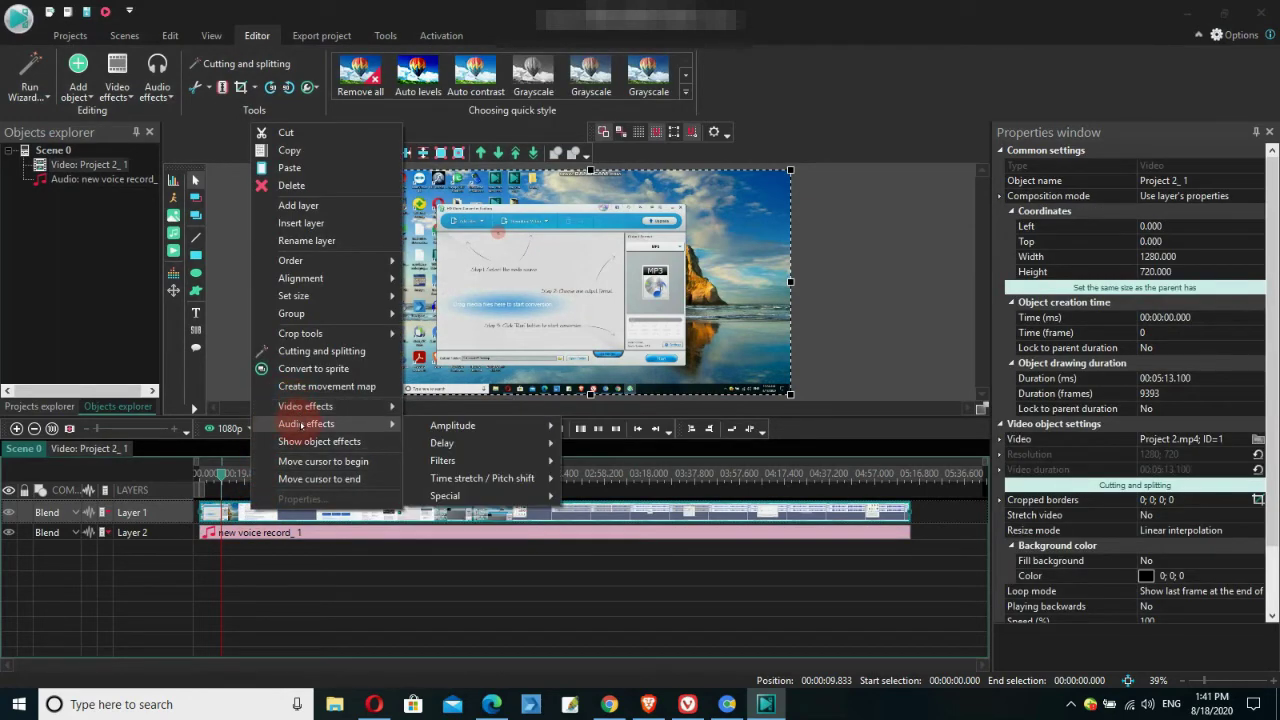
pyautogui.moveTo(450, 428)
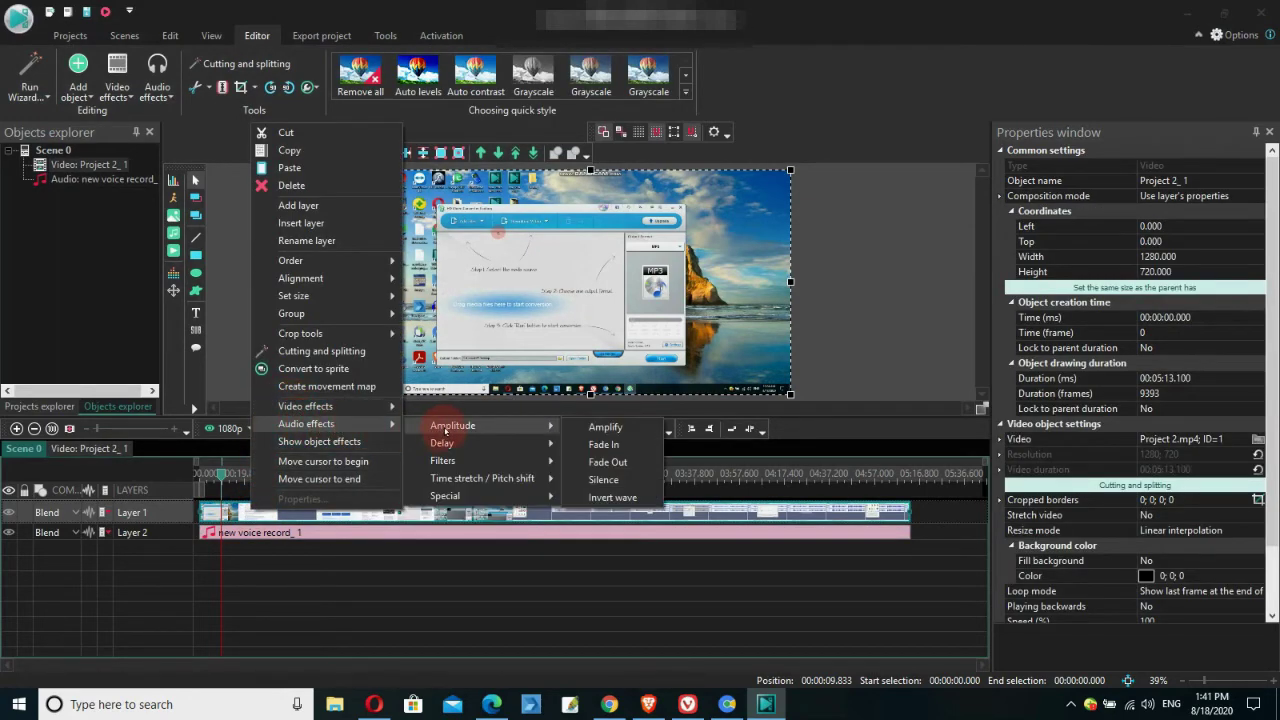
pyautogui.click(530, 427)
pyautogui.click(601, 481)
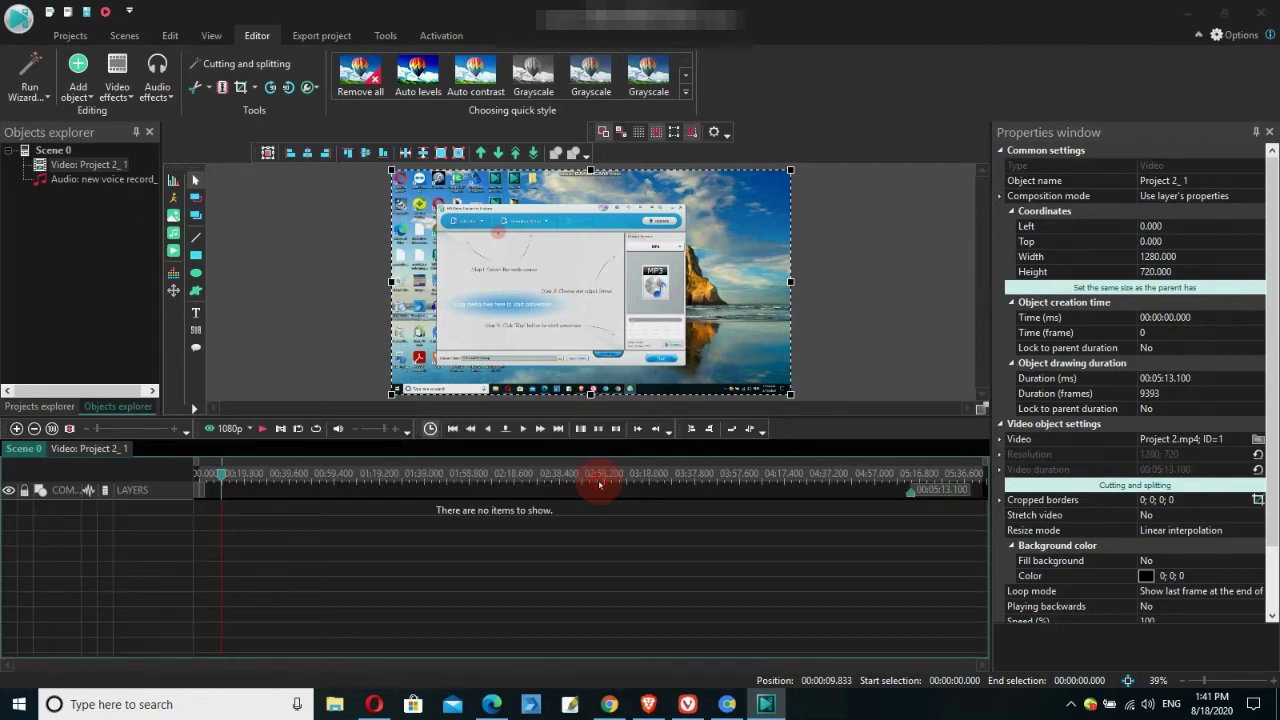
pyautogui.click(783, 427)
# Extend the Silence effect back to the very start of the video clip and return to the Scene 0 timeline
pyautogui.click(268, 508)
pyautogui.click(221, 510)
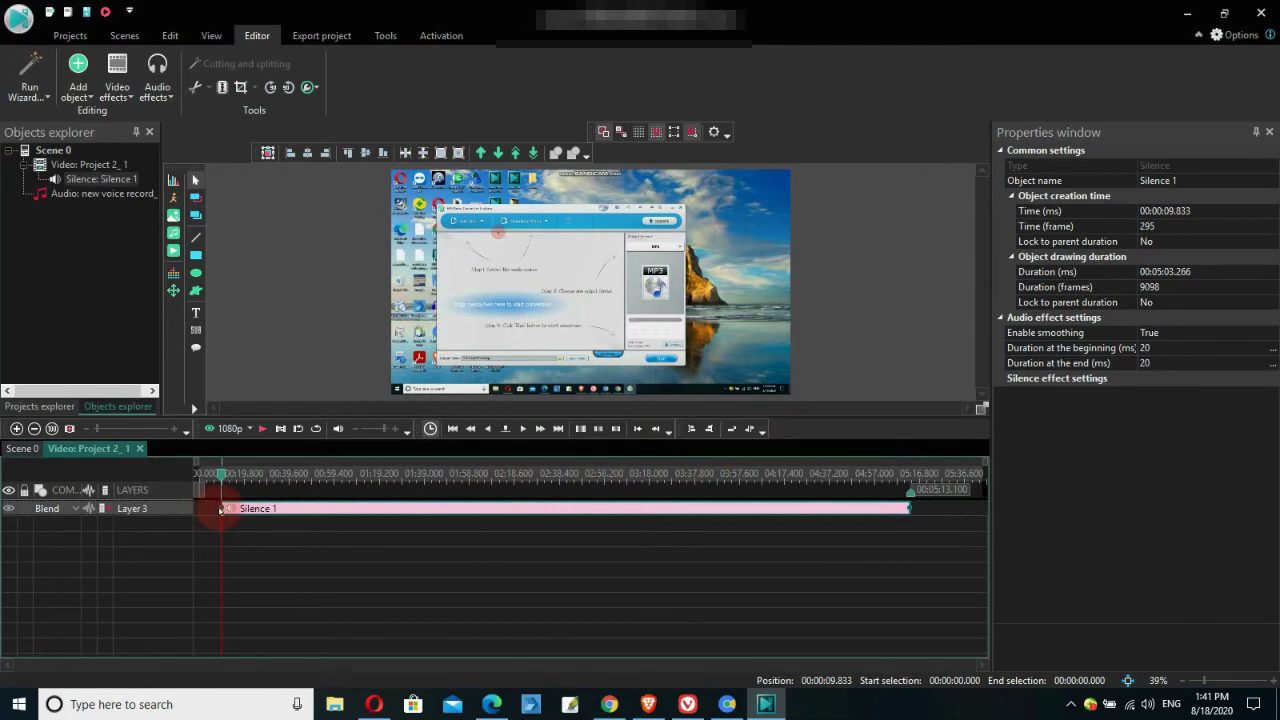
pyautogui.moveTo(221, 510); pyautogui.dragTo(22, 450)
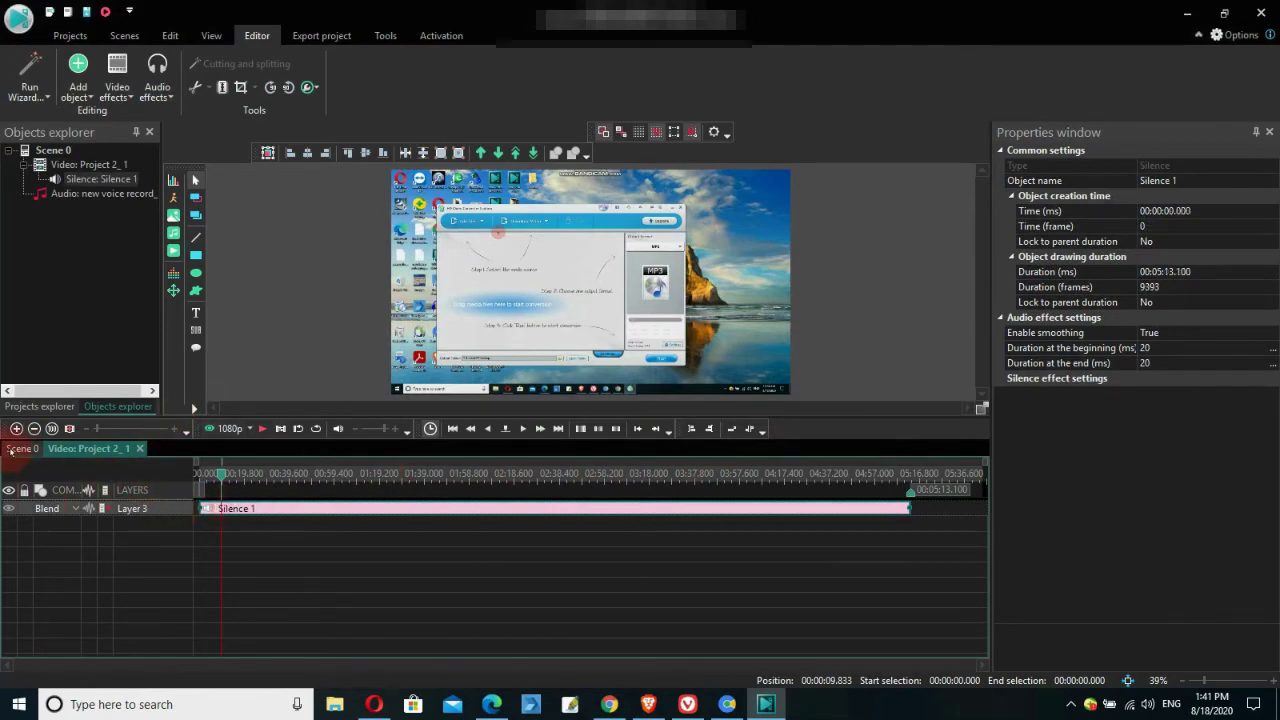
pyautogui.click(12, 449)
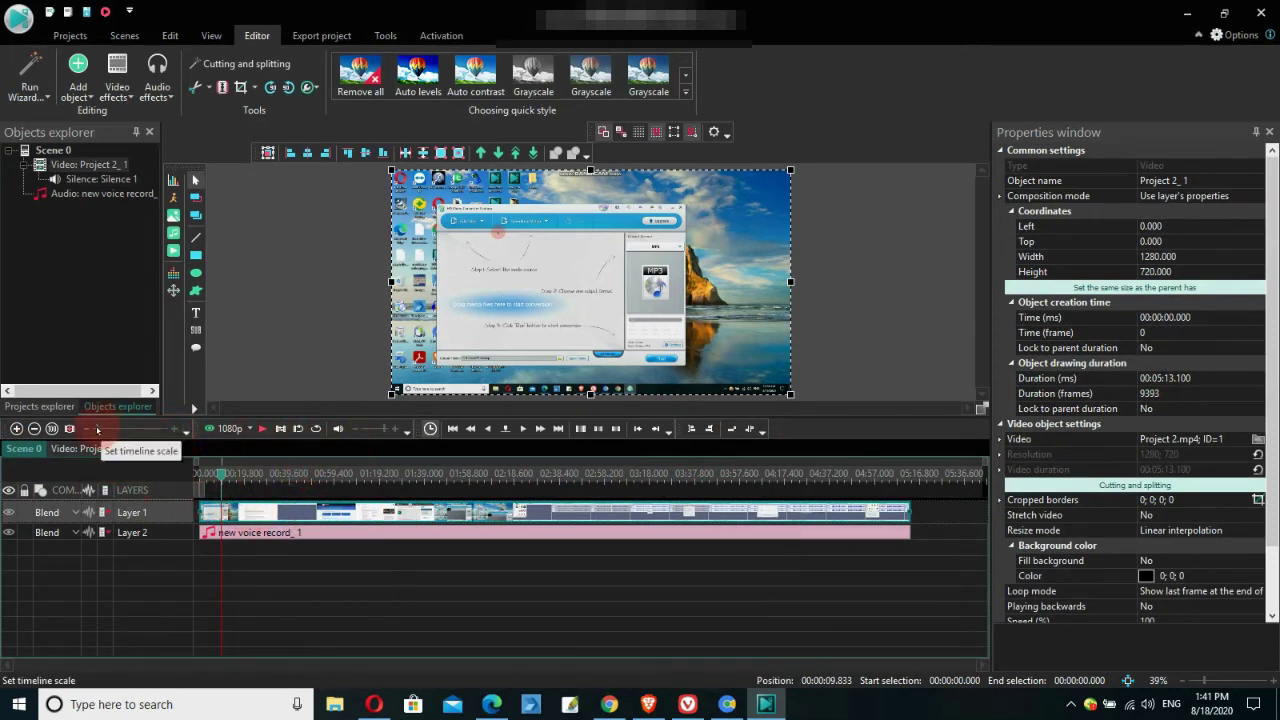
pyautogui.moveTo(97, 429); pyautogui.dragTo(122, 429)
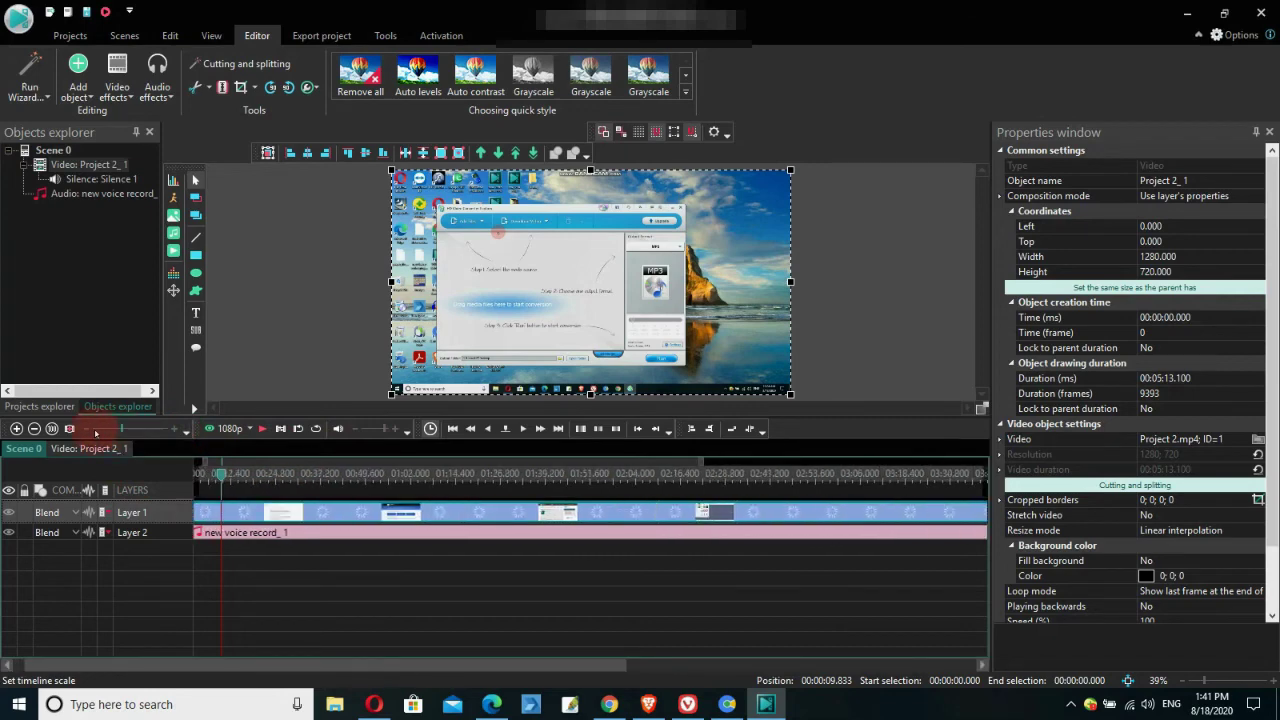
# Inspect the nested timelines of the Project 2 video and the new voice record audio for applied effects, and return to Scene 0
pyautogui.click(96, 431)
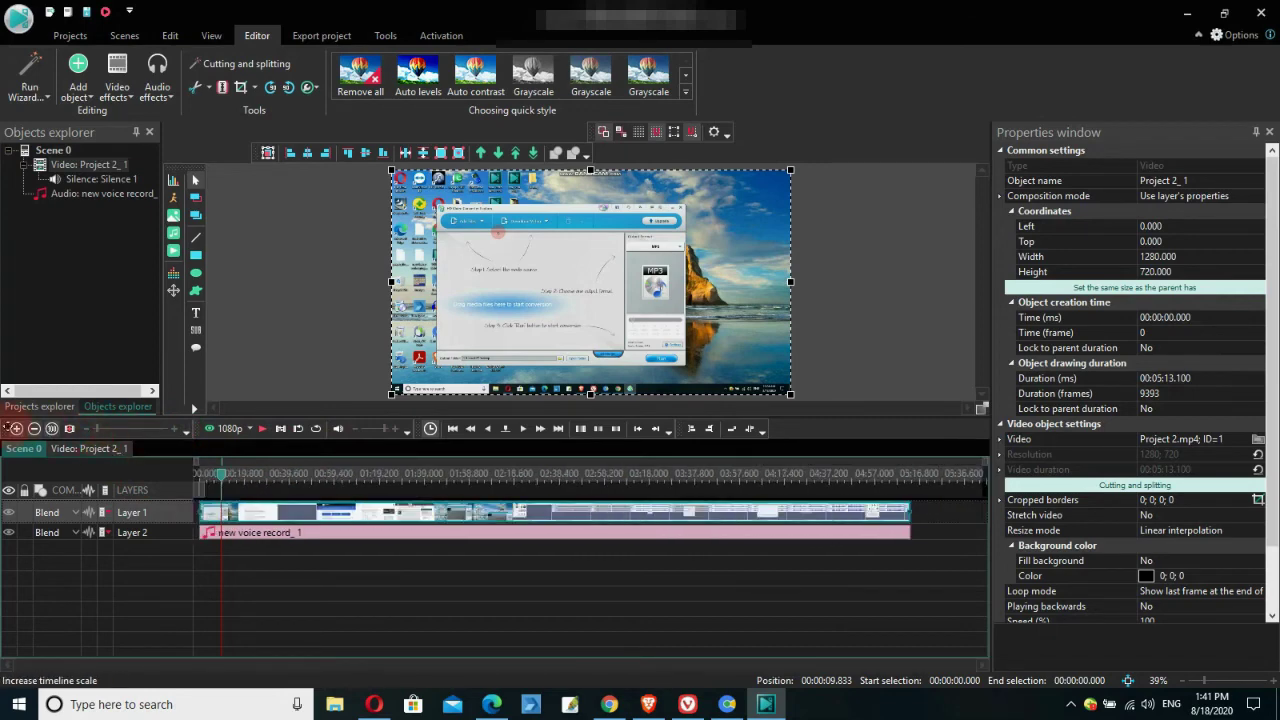
pyautogui.click(16, 428)
pyautogui.click(16, 428)
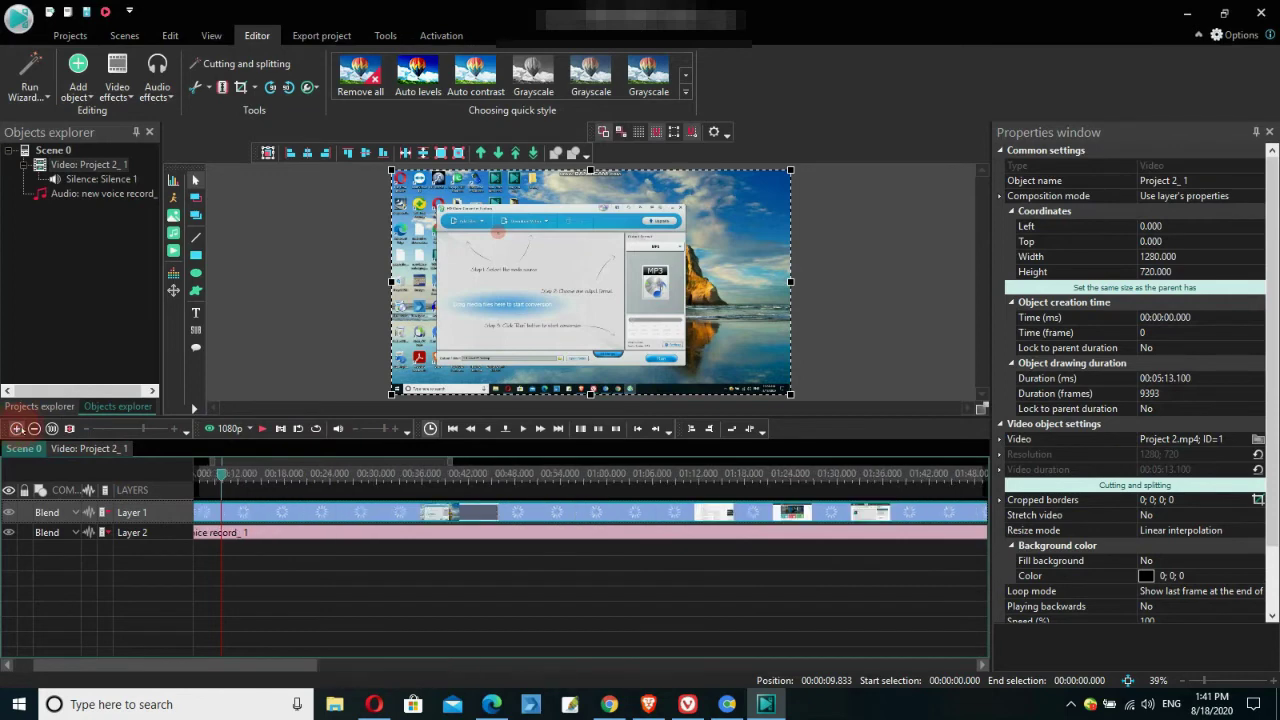
pyautogui.click(34, 428)
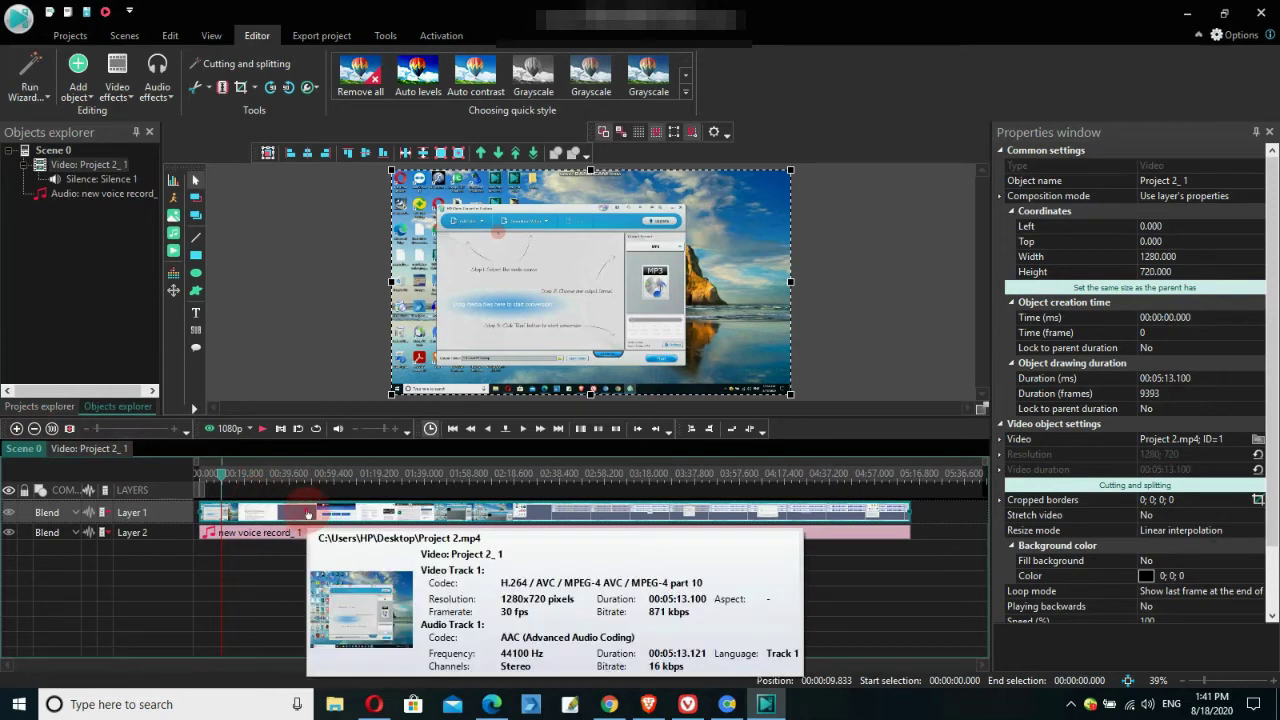
pyautogui.doubleClick(308, 513)
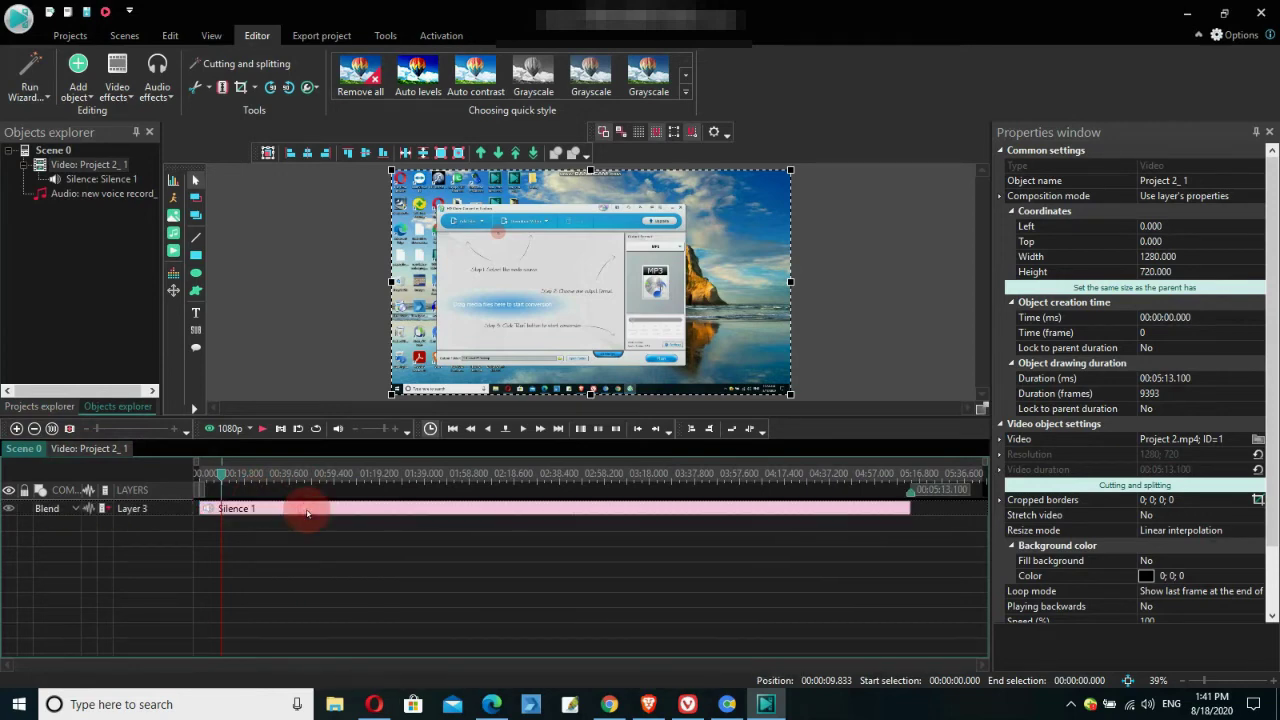
pyautogui.click(22, 451)
pyautogui.click(258, 534)
pyautogui.doubleClick(258, 533)
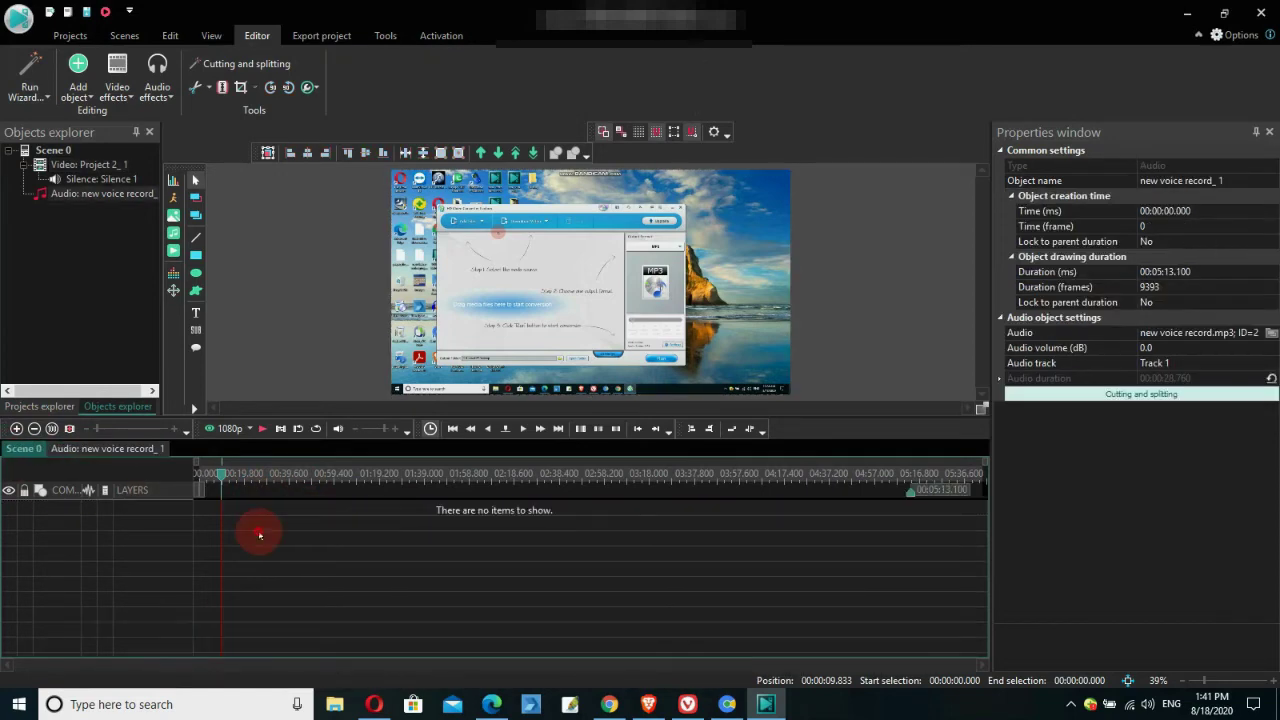
pyautogui.click(8, 449)
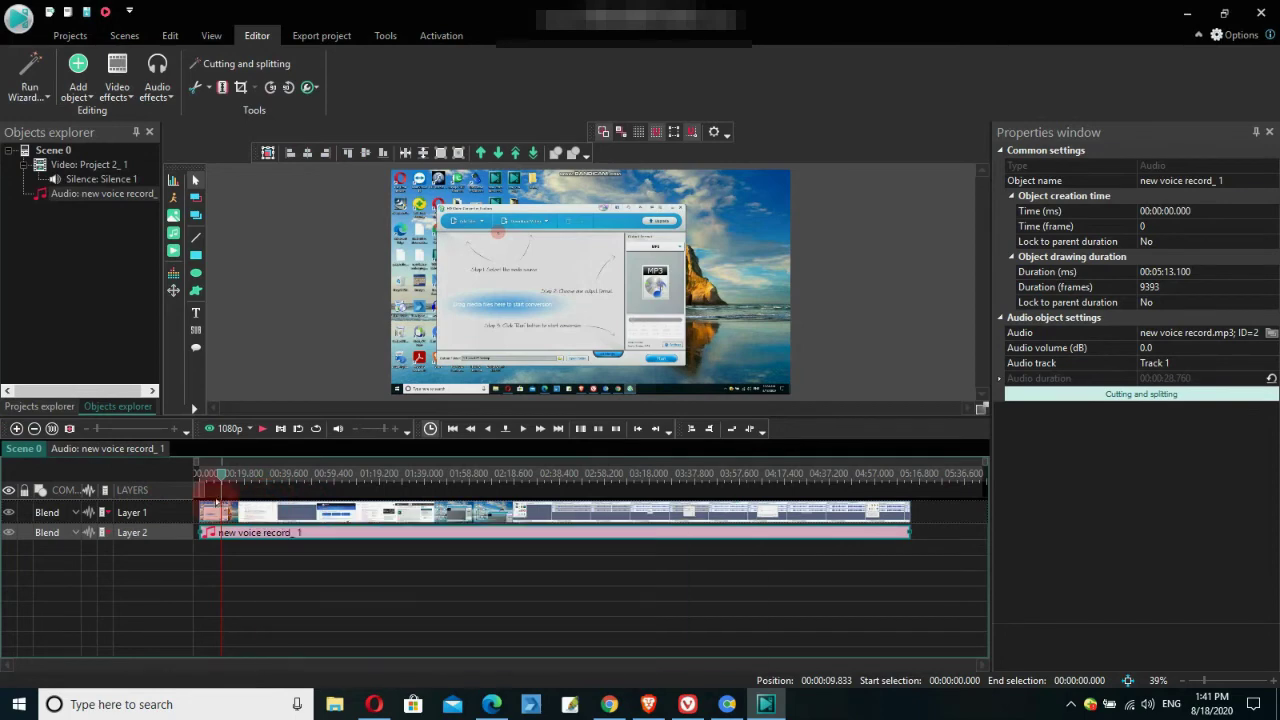
# Play back the combined scene from about 00:00:01.000 to check the video with the new voice audio
pyautogui.click(205, 472)
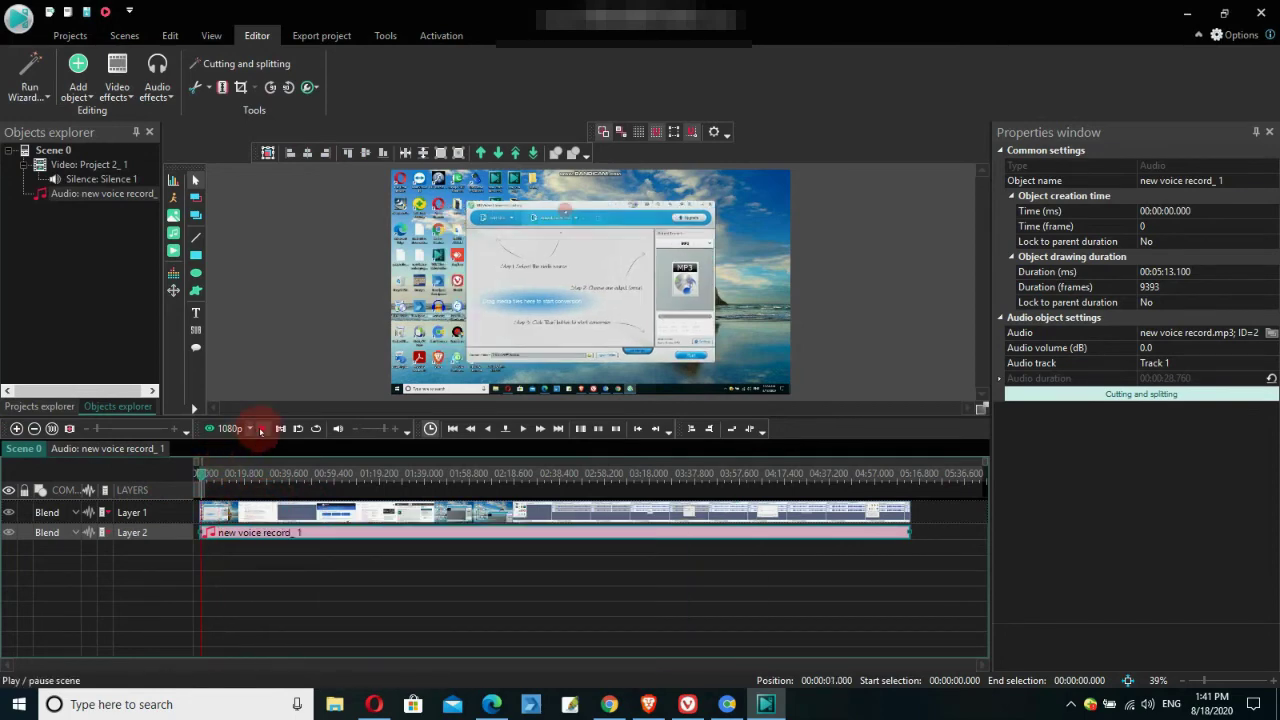
pyautogui.click(262, 429)
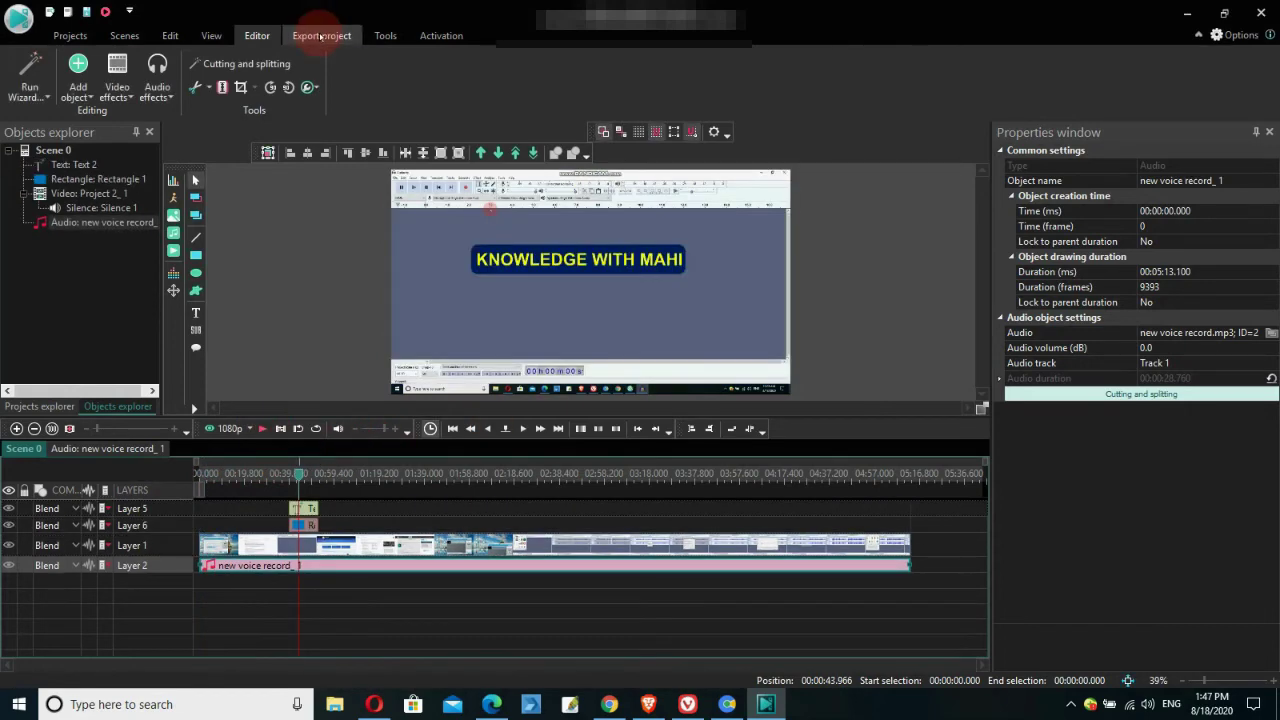
# Set the export output file to "mk video" on the Desktop as a Quick Time Video (*.mp4)
pyautogui.click(321, 36)
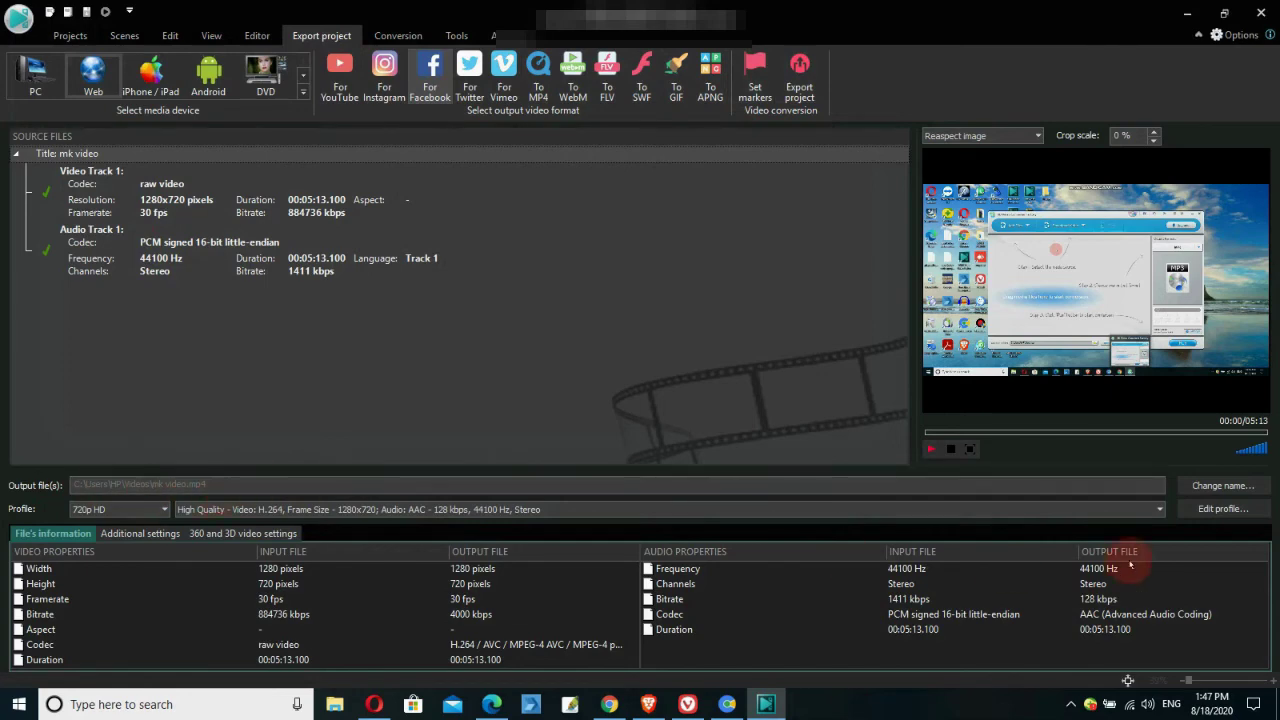
pyautogui.click(1213, 490)
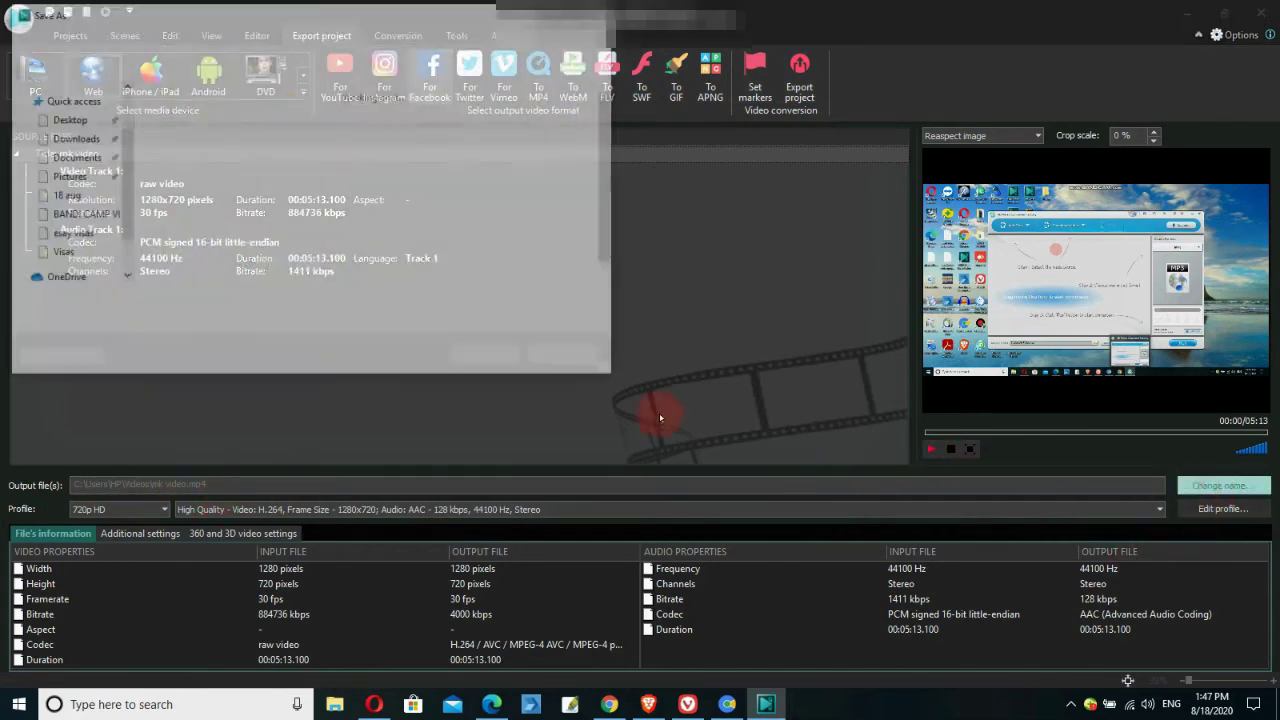
pyautogui.click(68, 131)
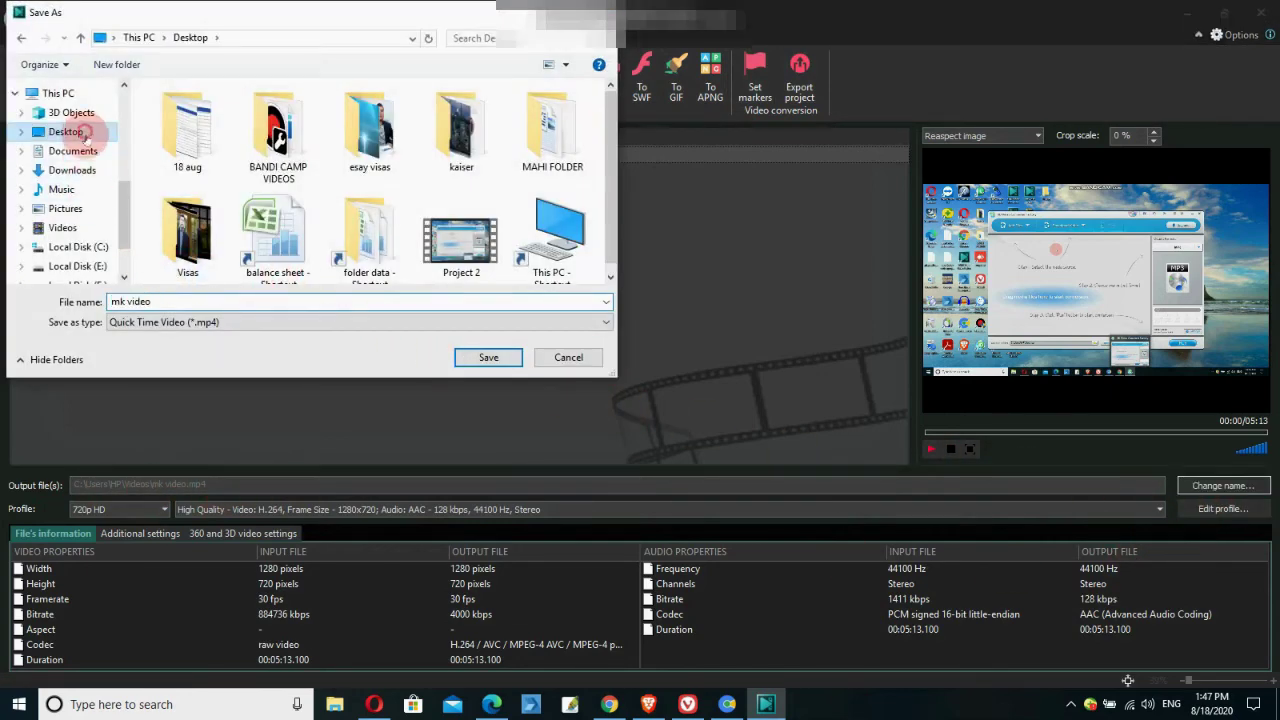
pyautogui.click(197, 301)
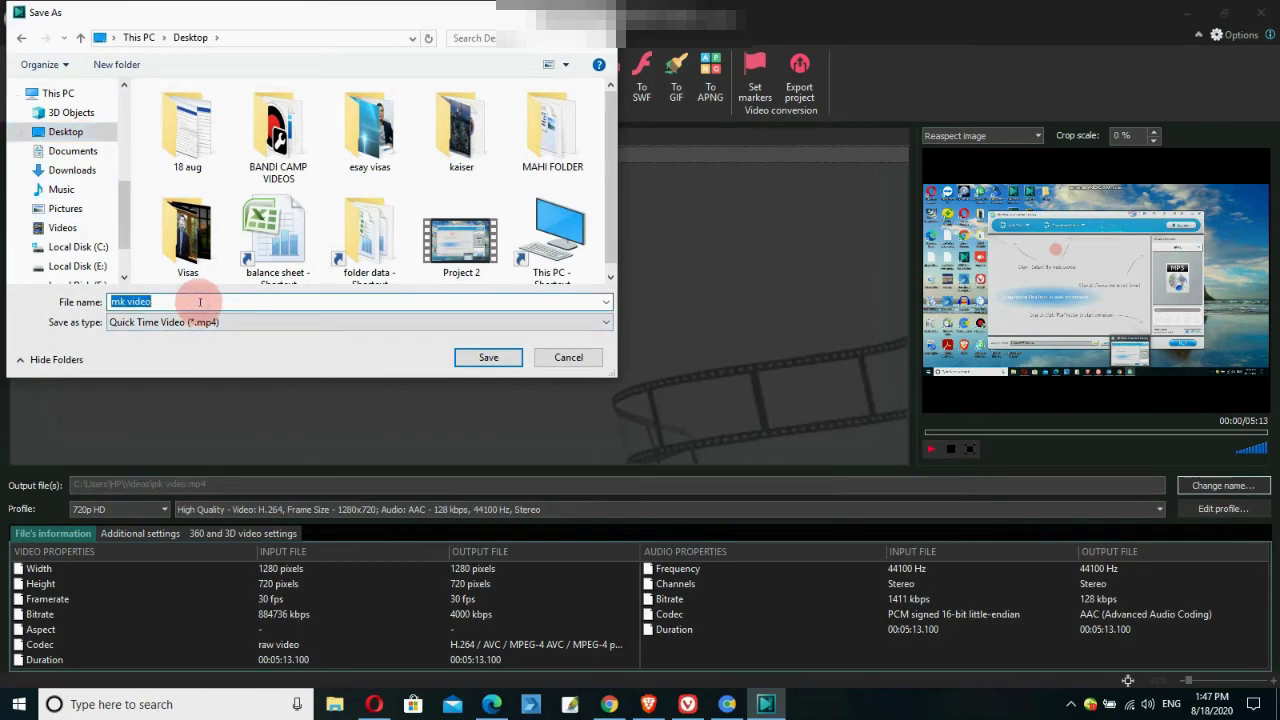
pyautogui.click(488, 358)
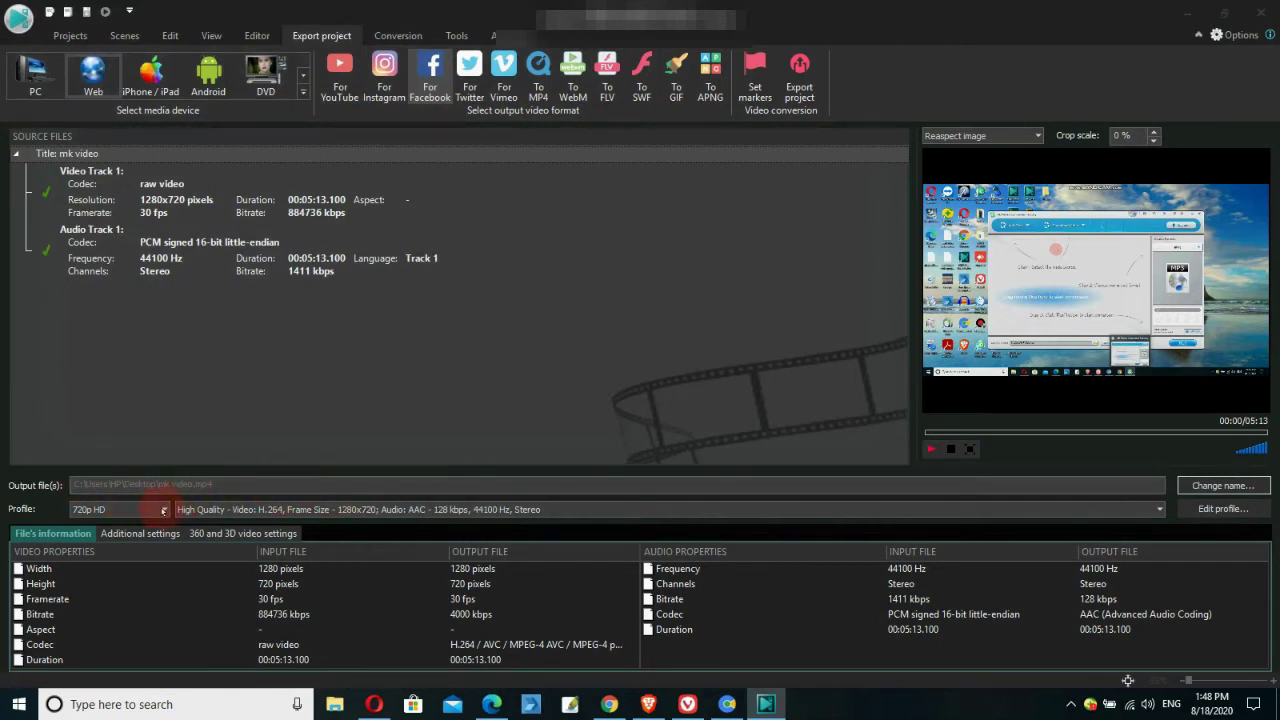
# Export the project with the 720p HD High Quality profile, continuing without premium features, and dismiss the completion message
pyautogui.click(165, 510)
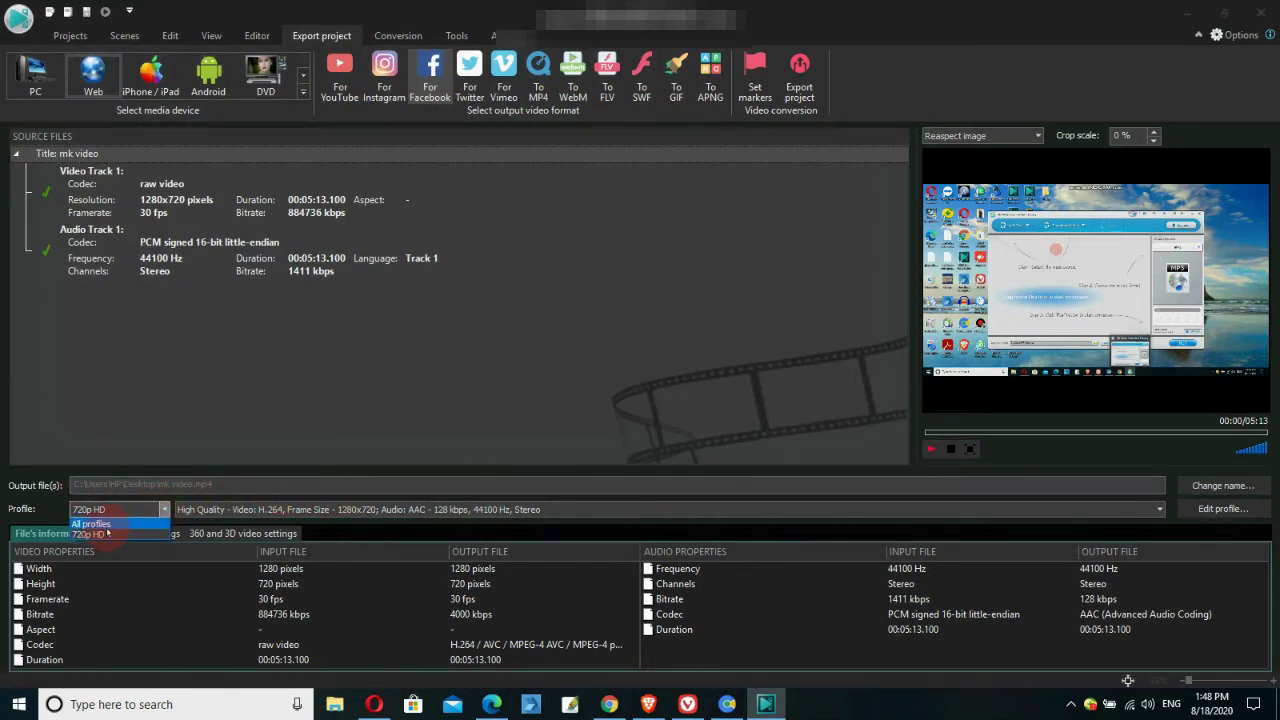
pyautogui.click(164, 509)
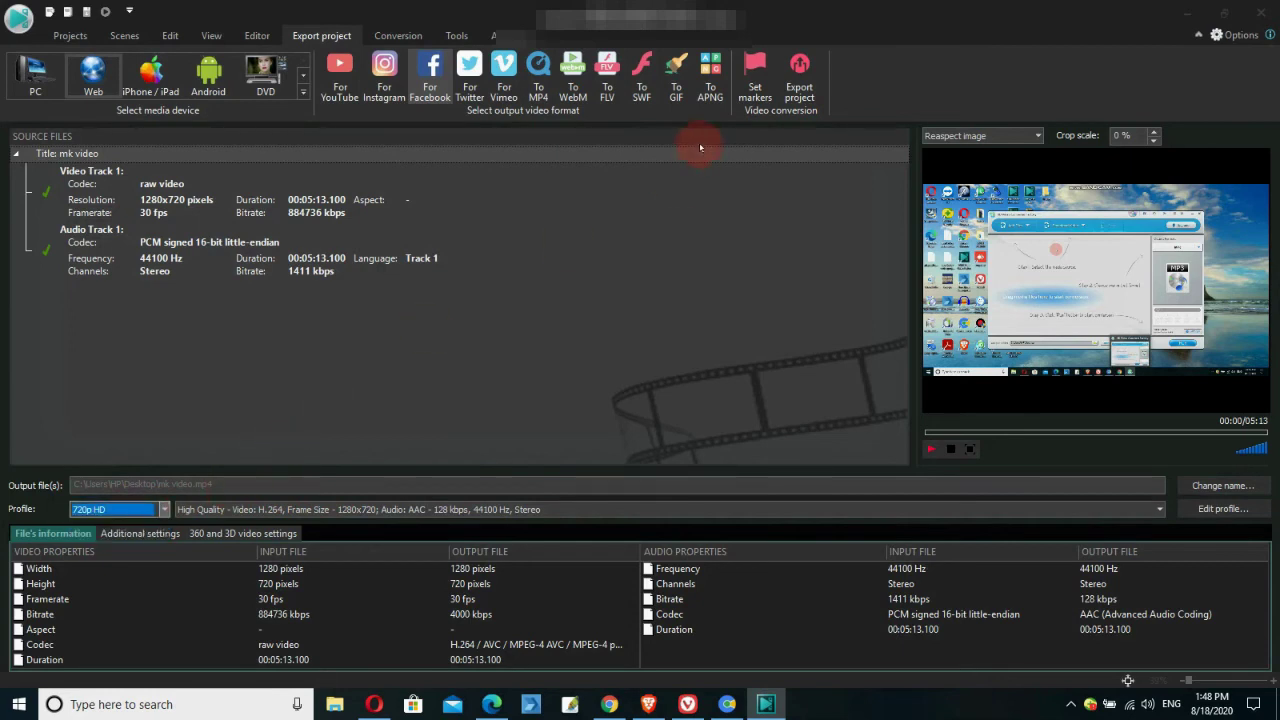
pyautogui.click(800, 80)
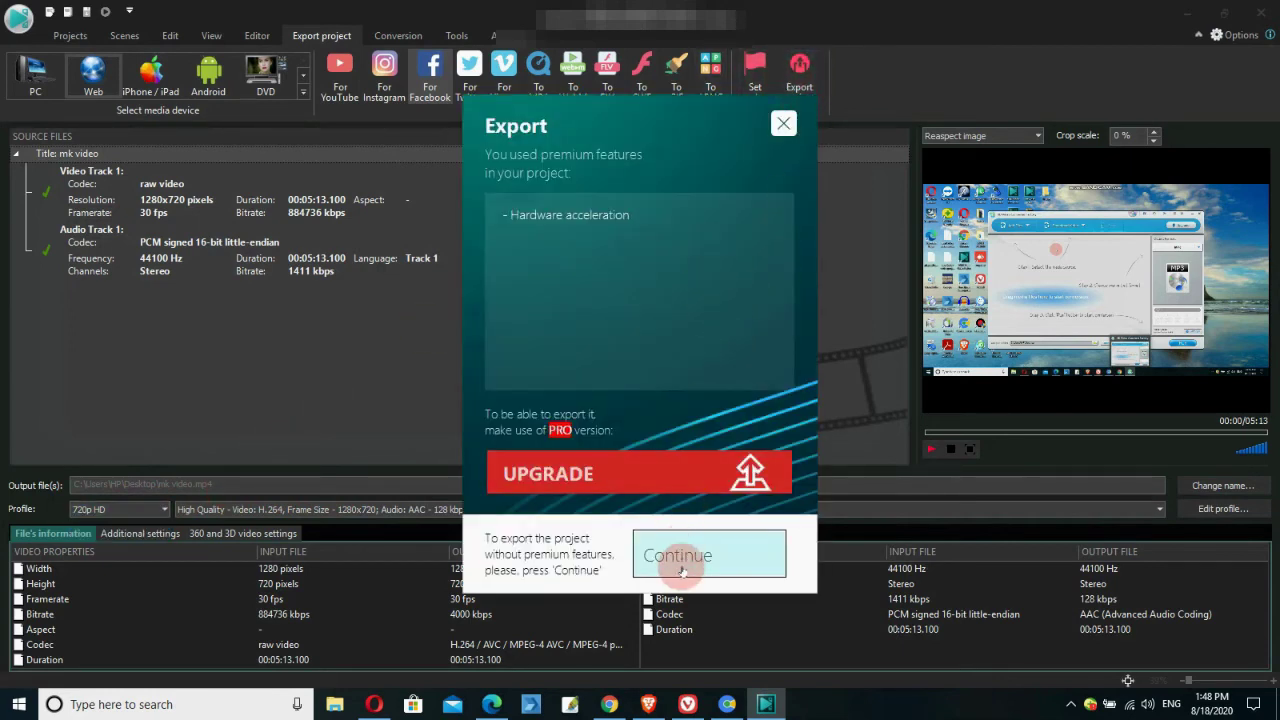
pyautogui.click(675, 554)
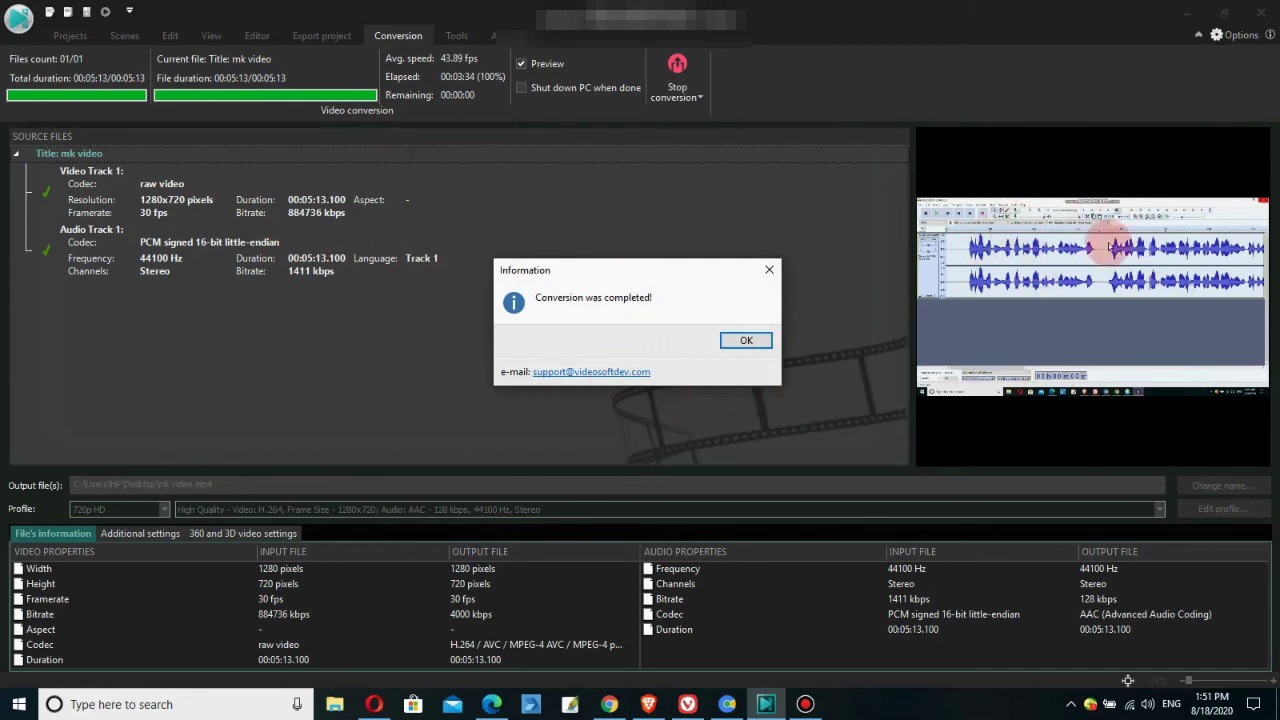
pyautogui.click(745, 340)
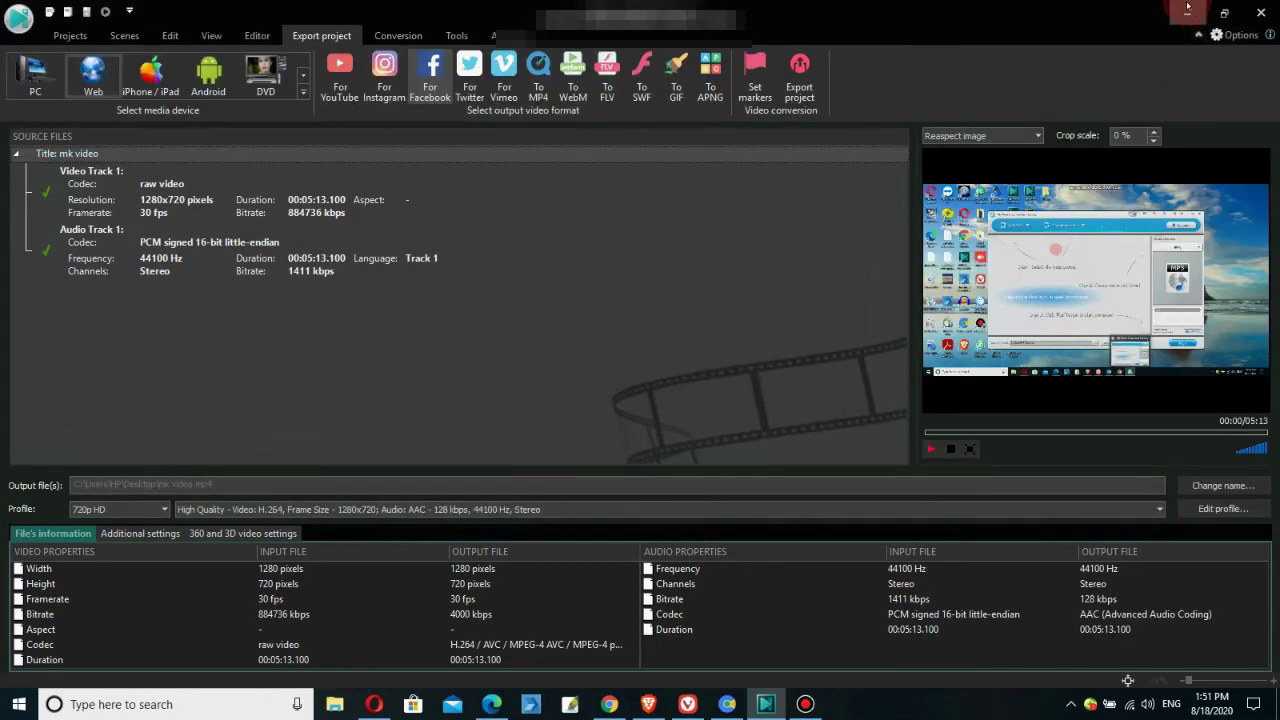